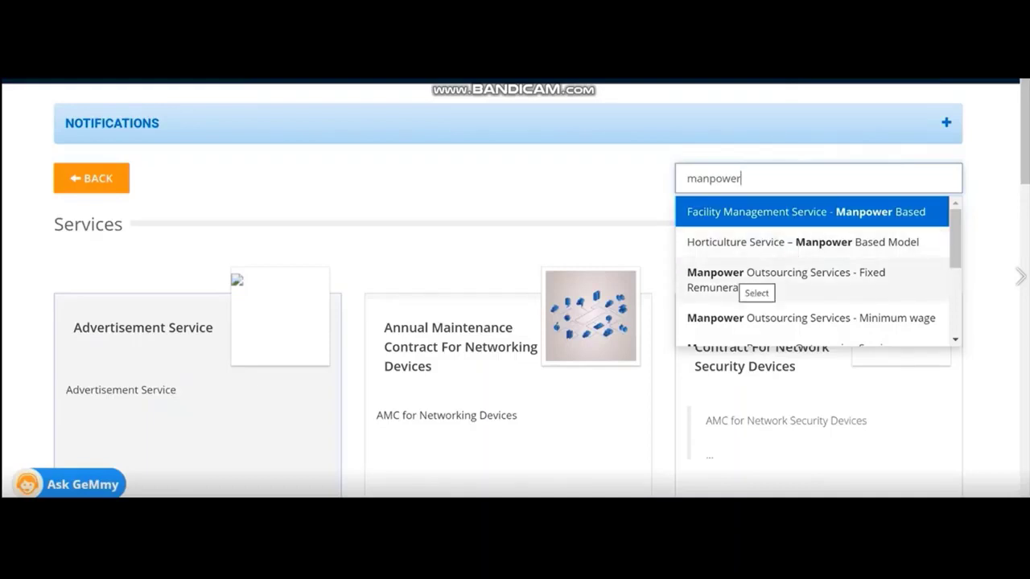
Open the Manpower Outsourcing Services - Fixed Remuneration service from the manpower search suggestions
left_click(728, 279)
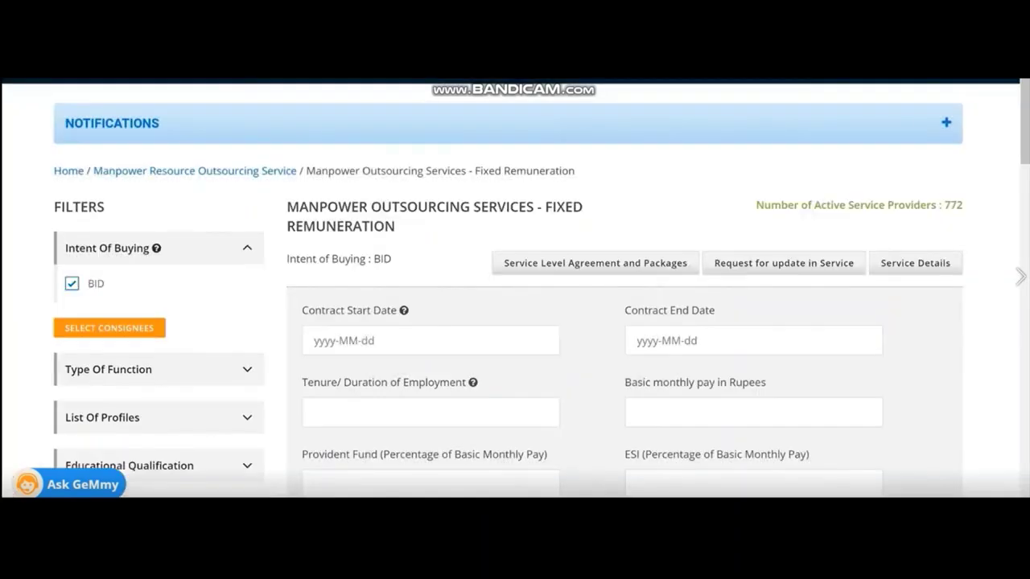
scroll(515, 289, "down", 1)
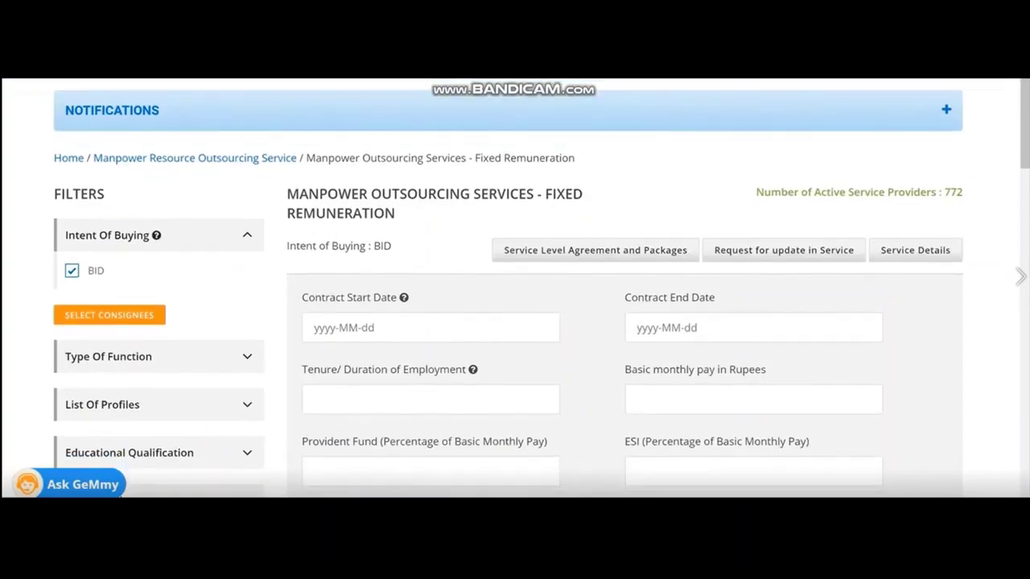
scroll(515, 290, "up", 1)
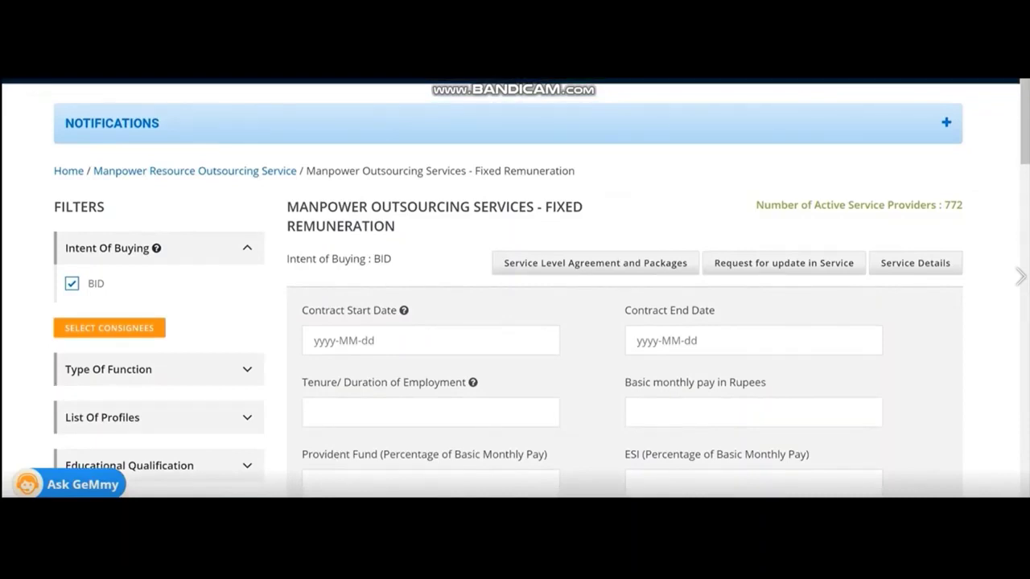
Set the contract start date to 2021-01-01
scroll(515, 290, "down", 3)
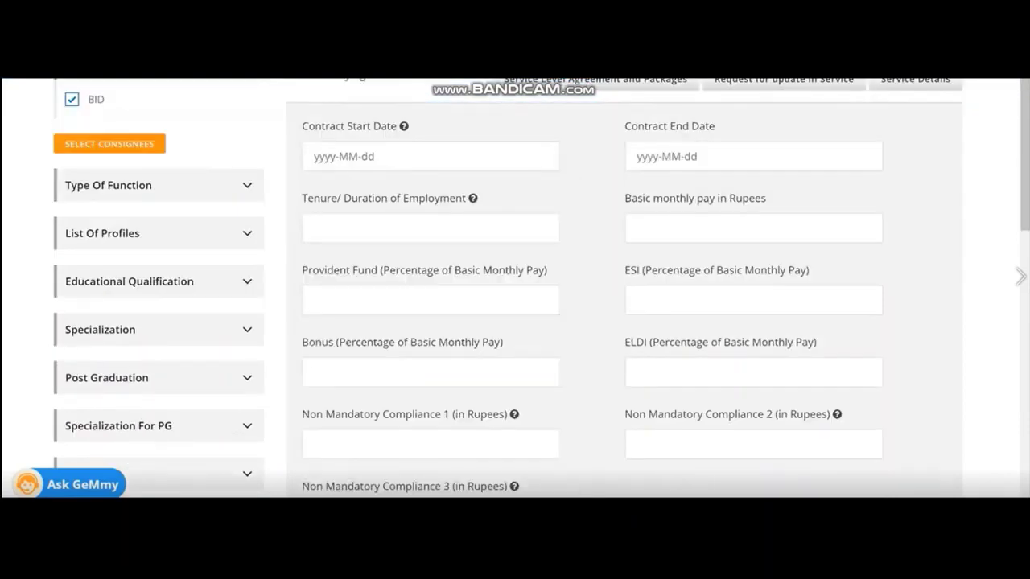
left_click(431, 157)
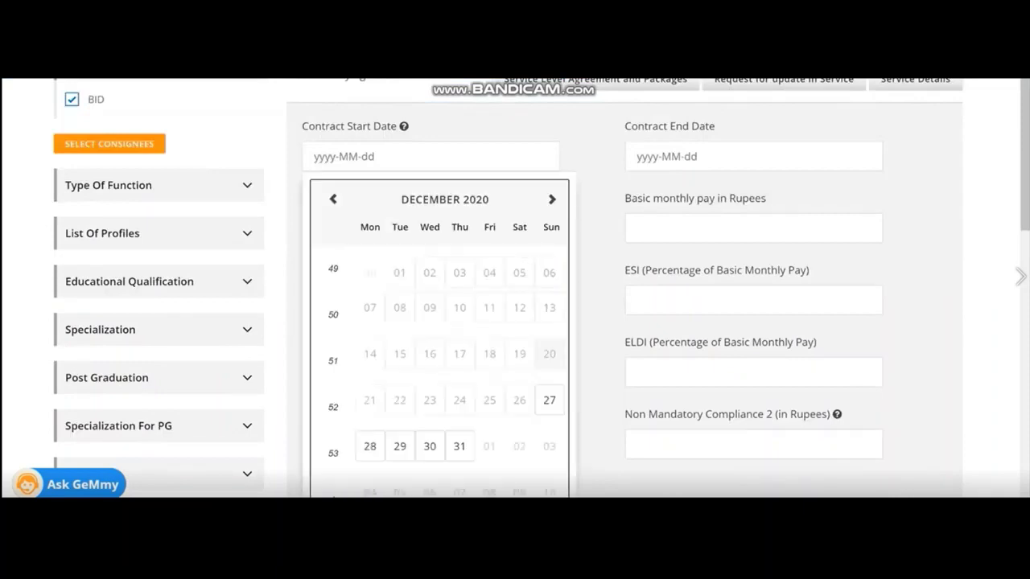
left_click(552, 199)
left_click(488, 272)
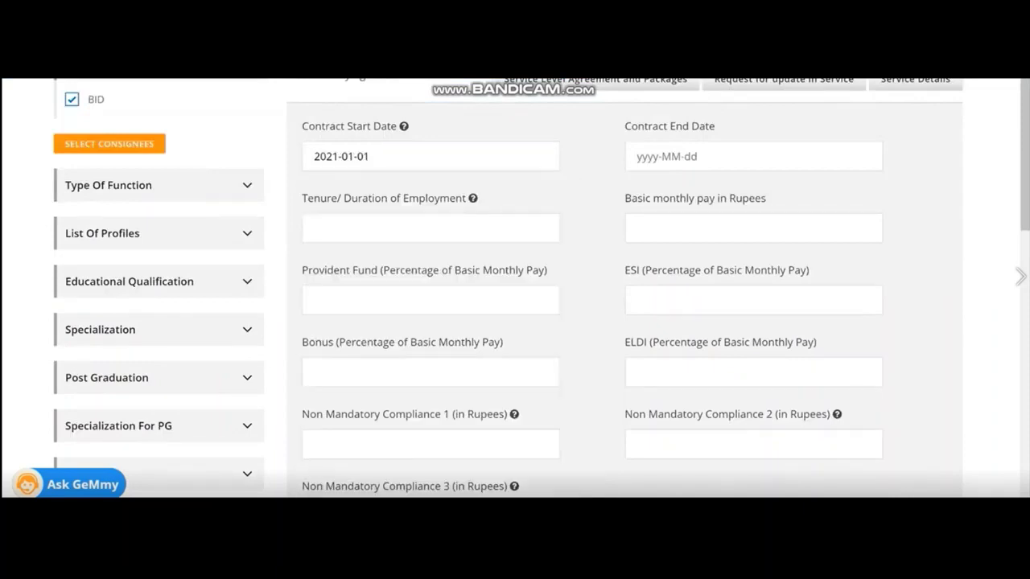
Set the contract end date to 2021-12-31
left_click(753, 156)
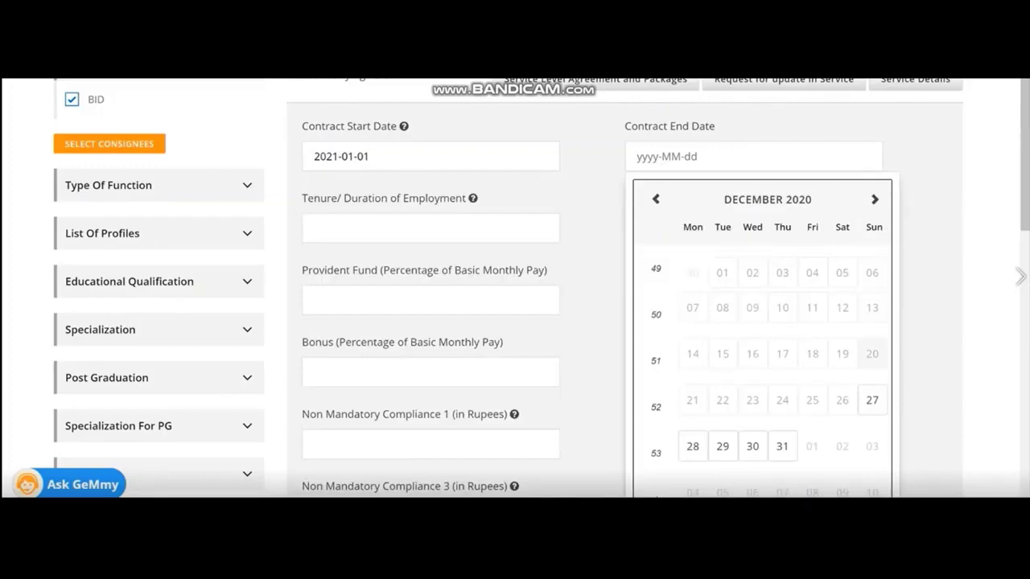
left_click(874, 199)
left_click(874, 198)
left_click(875, 199)
left_click(875, 198)
left_click(874, 198)
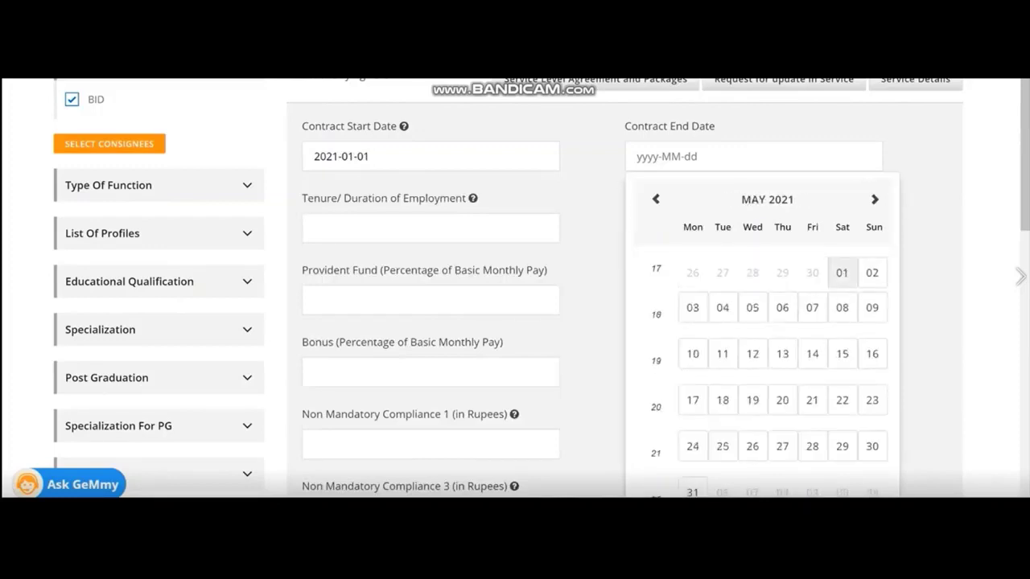
left_click(875, 199)
left_click(875, 199)
left_click(875, 199)
left_click(874, 198)
left_click(874, 199)
left_click(874, 198)
left_click(875, 199)
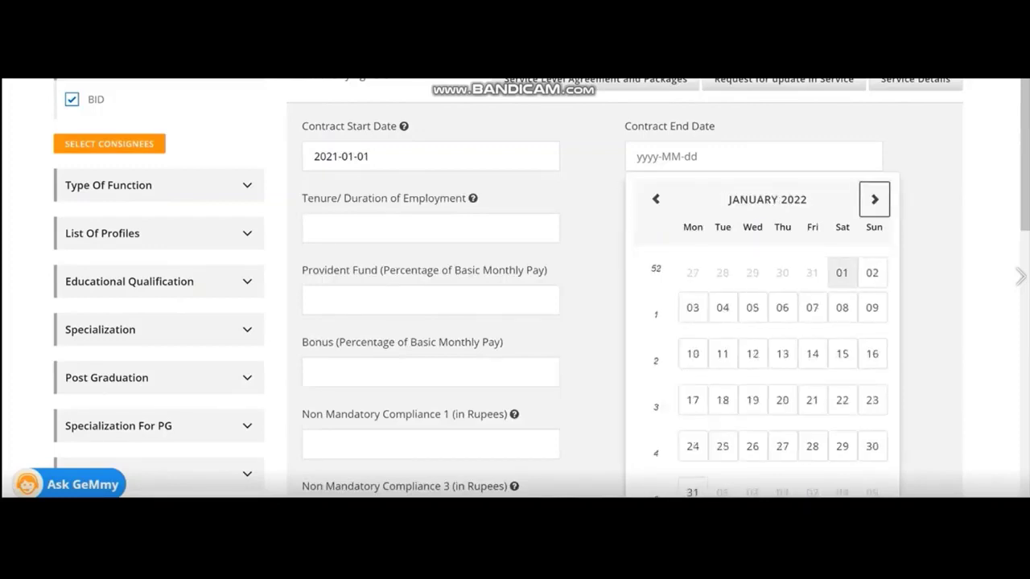
left_click(656, 199)
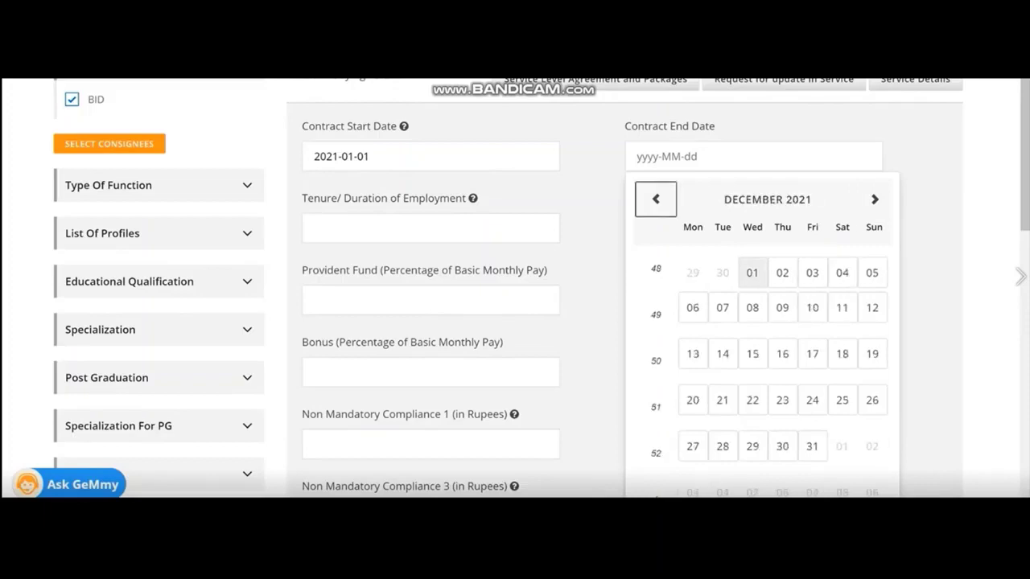
left_click(811, 445)
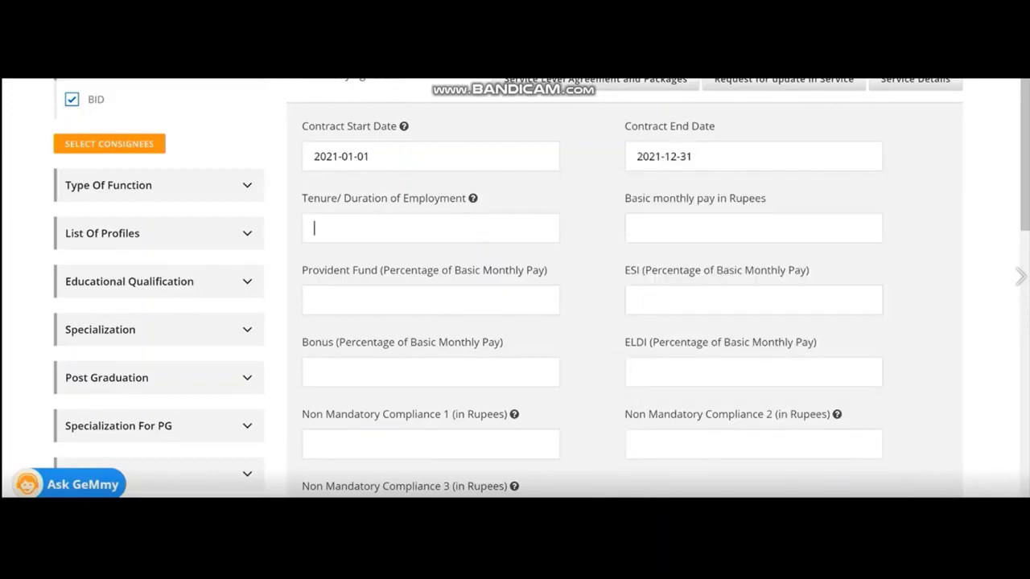
Enter 12 as the tenure of employment and 19625 rupees as the basic monthly pay
type("12")
left_click(637, 229)
type("19625")
Set the Provident Fund and ESI percentages to 1, and the Bonus and ELDI percentages to 0
scroll(542, 287, "down", 1)
left_click(430, 256)
type("1")
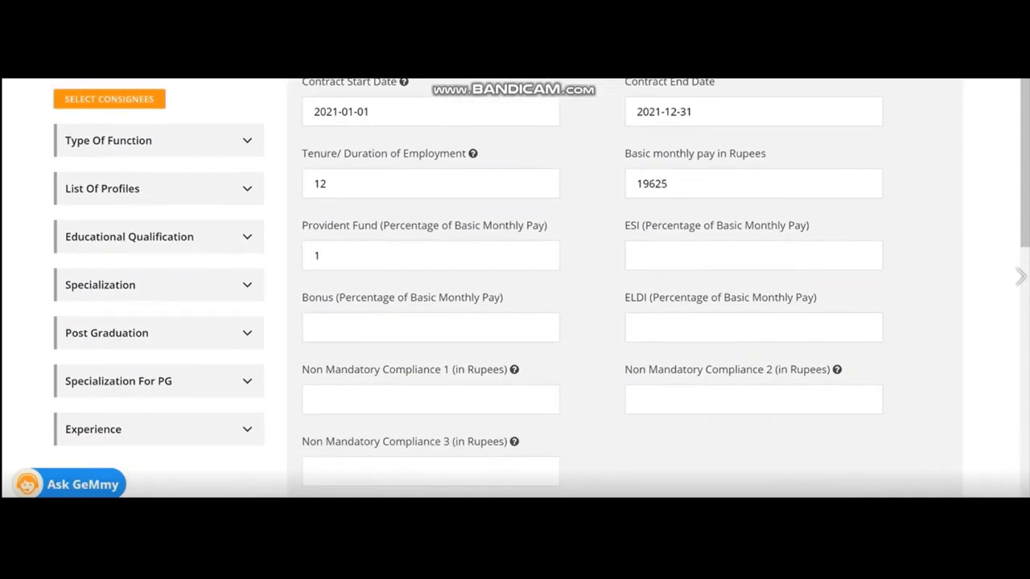
left_click(753, 256)
type("1")
left_click(431, 327)
type("0")
left_click(754, 328)
type("0")
Set Non Mandatory Compliance 1, 2 and 3 to 0 rupees each
scroll(515, 290, "down", 3)
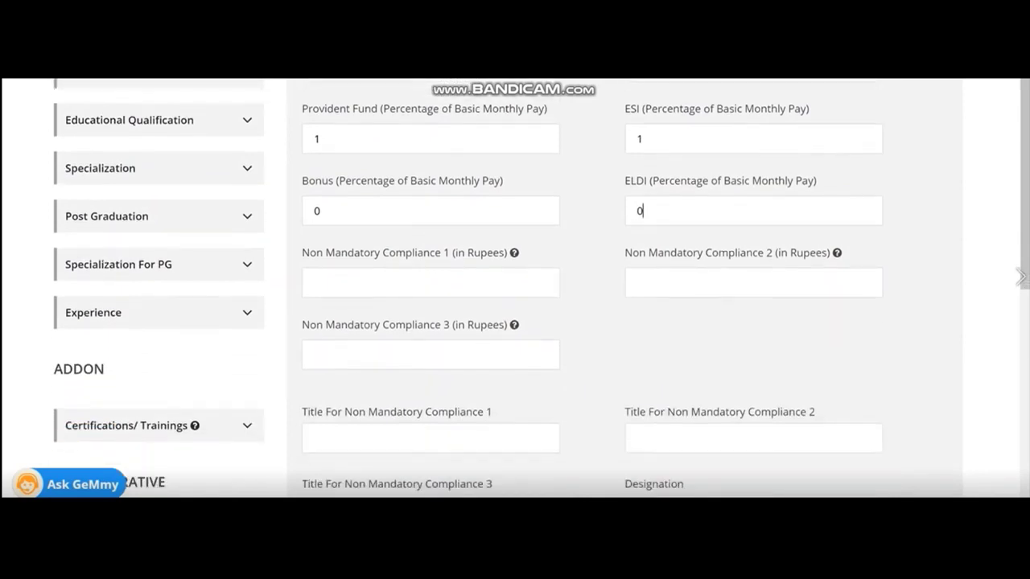
left_click(430, 283)
type("0")
left_click(753, 284)
type("0")
left_click(430, 355)
type("0")
Enter Stenographer as the designation for the outsourced resource
scroll(542, 287, "down", 1)
scroll(541, 287, "down", 2)
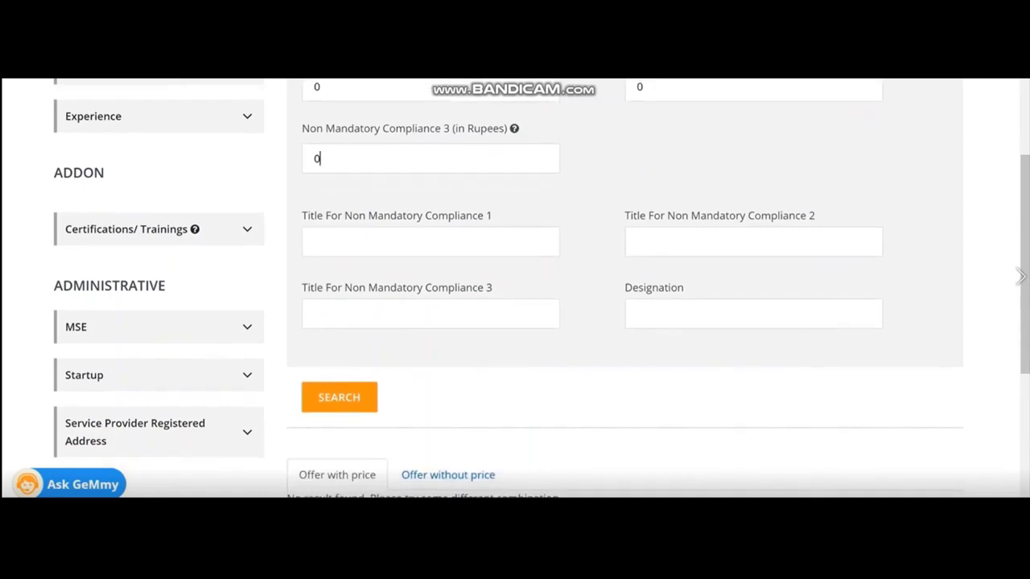
left_click(753, 314)
type("Stenographer")
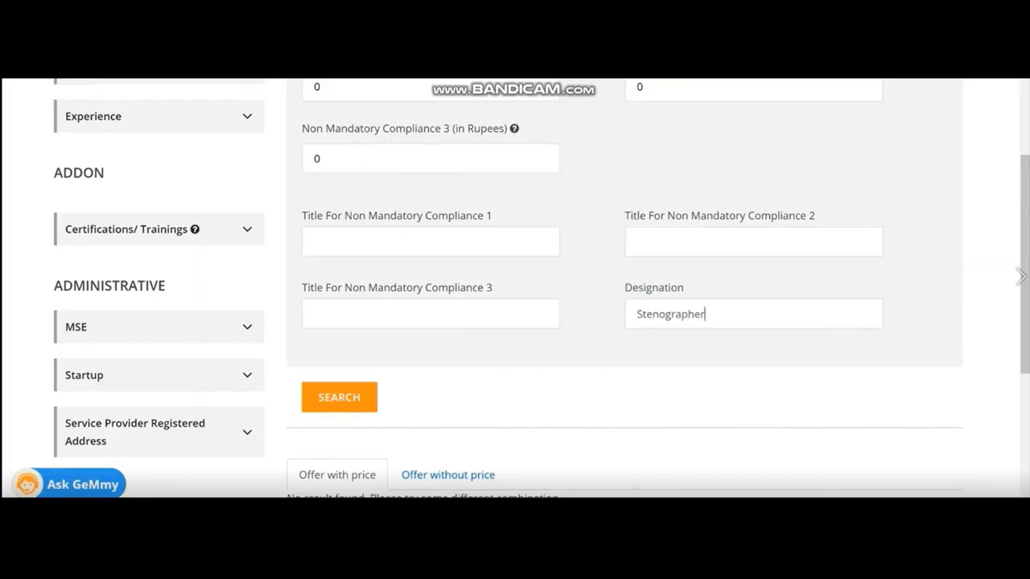
Select a consignee delivery location in Gujarat with 4 resources to hire and accept the consignee details
scroll(515, 286, "up", 4)
scroll(515, 287, "up", 2)
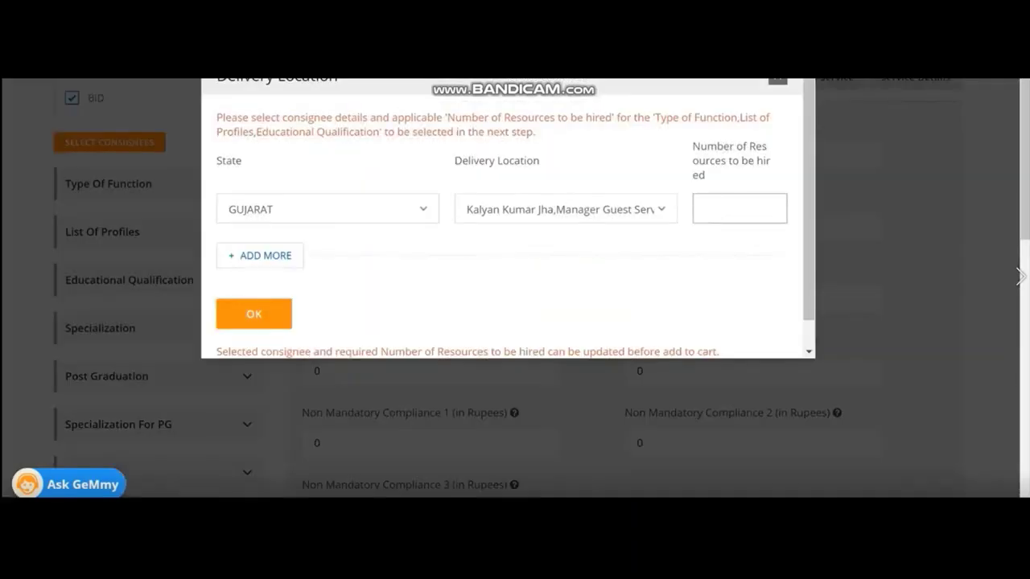
type("4")
left_click(254, 314)
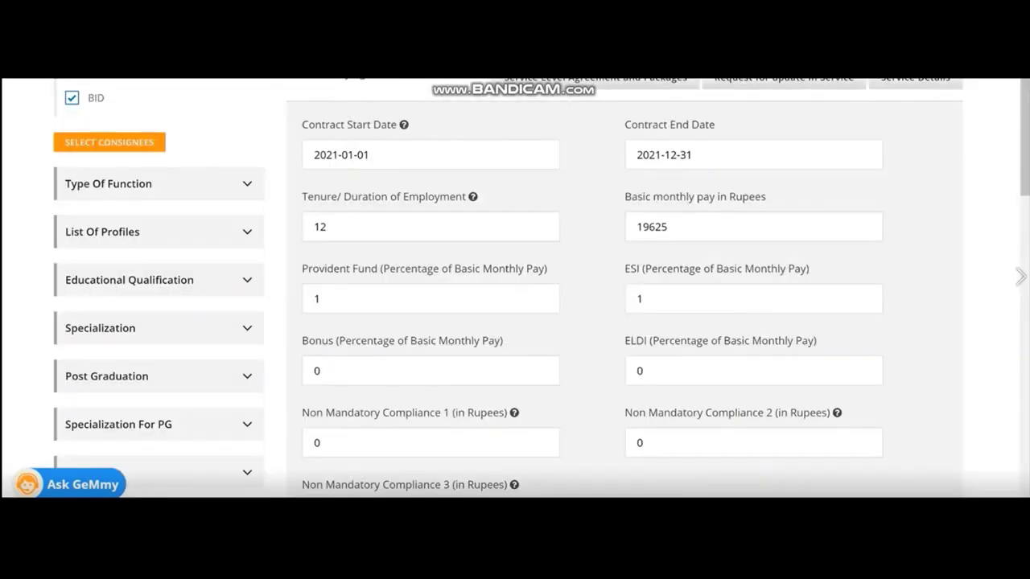
Filter the service by the Admin type of function and the Stenographer profile
left_click(247, 184)
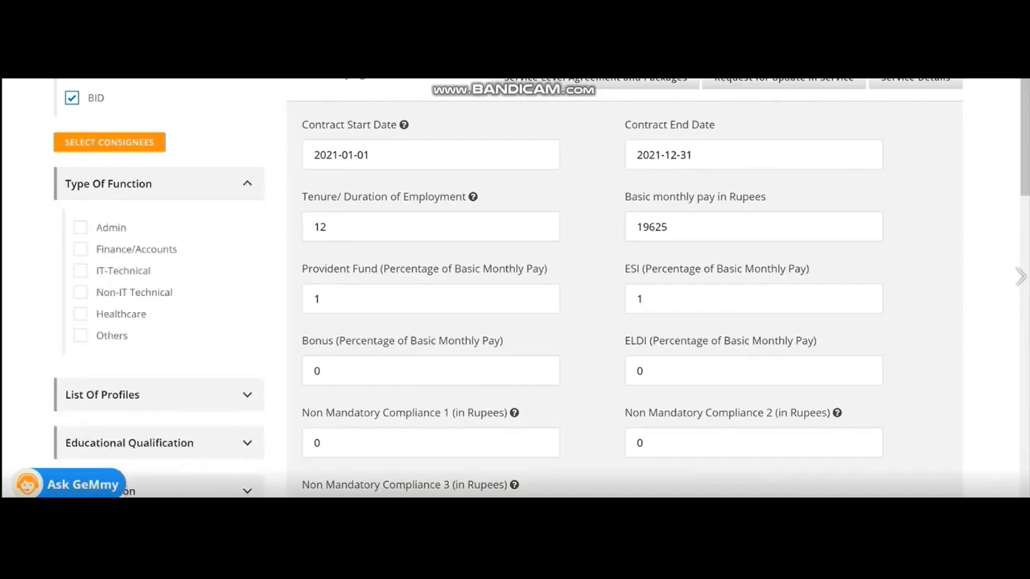
left_click(81, 228)
scroll(515, 287, "down", 5)
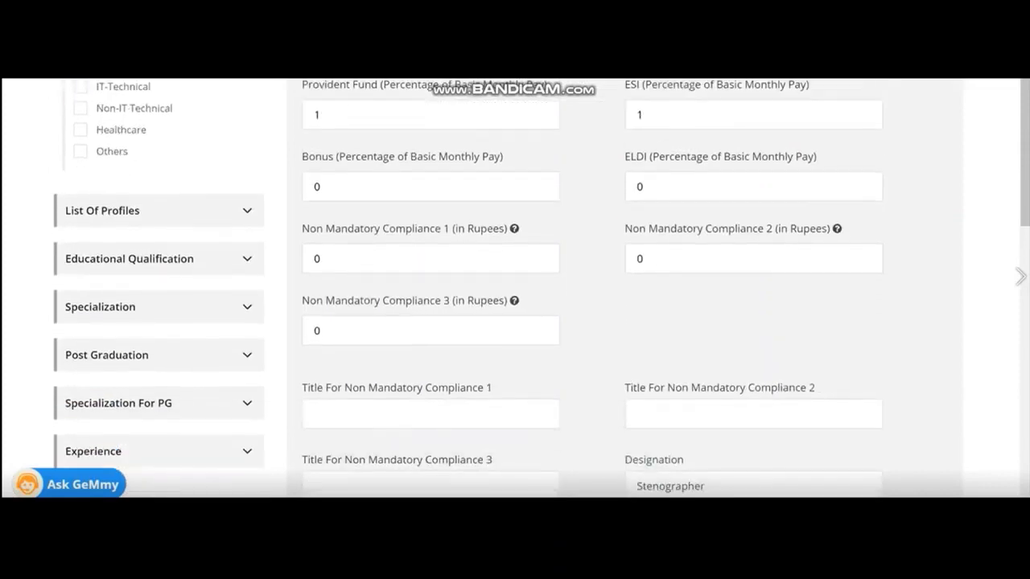
left_click(159, 210)
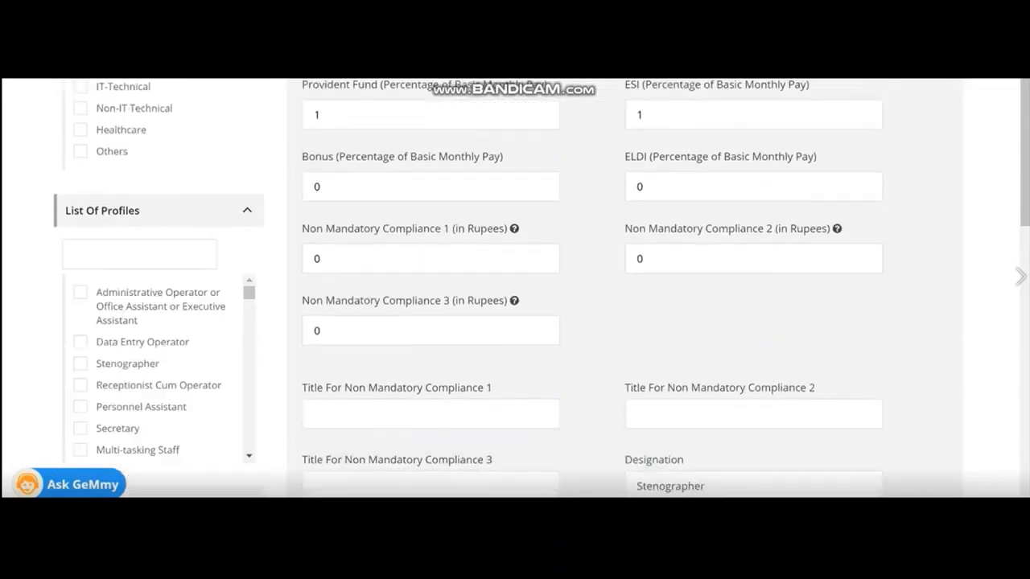
scroll(161, 368, "down", 2)
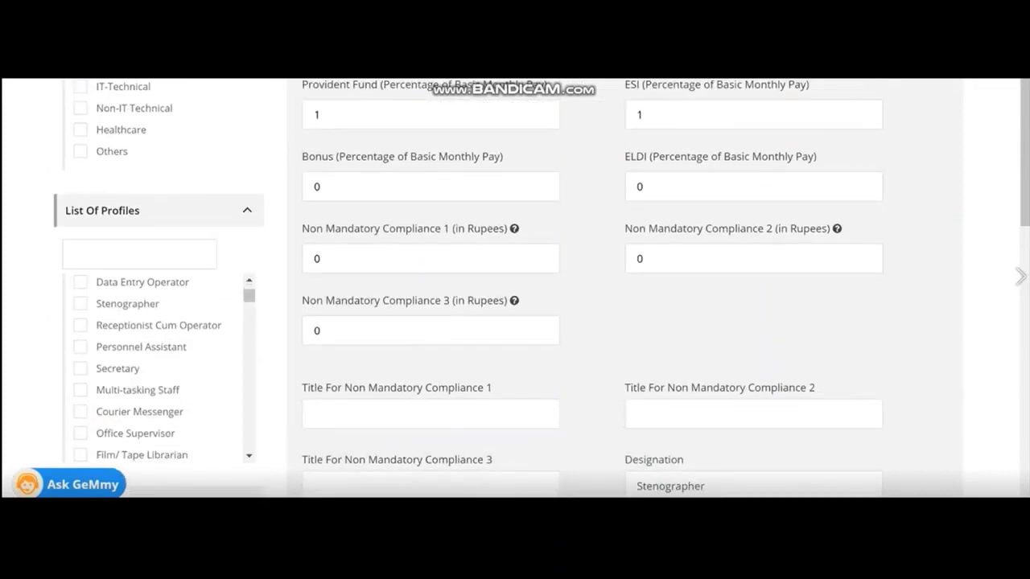
left_click(80, 304)
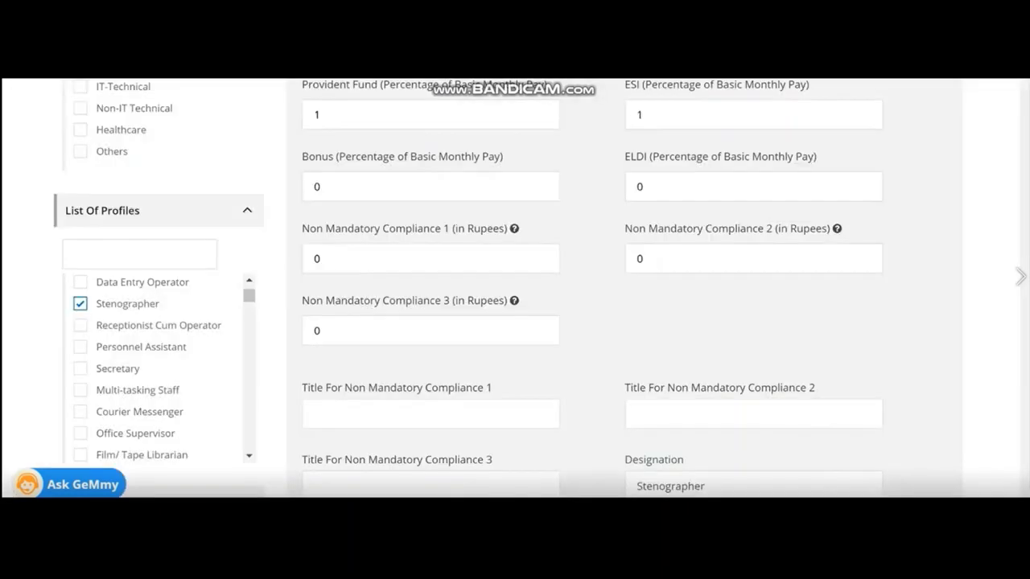
Set the educational qualification filter to Graduate
scroll(161, 368, "down", 3)
scroll(514, 288, "down", 8)
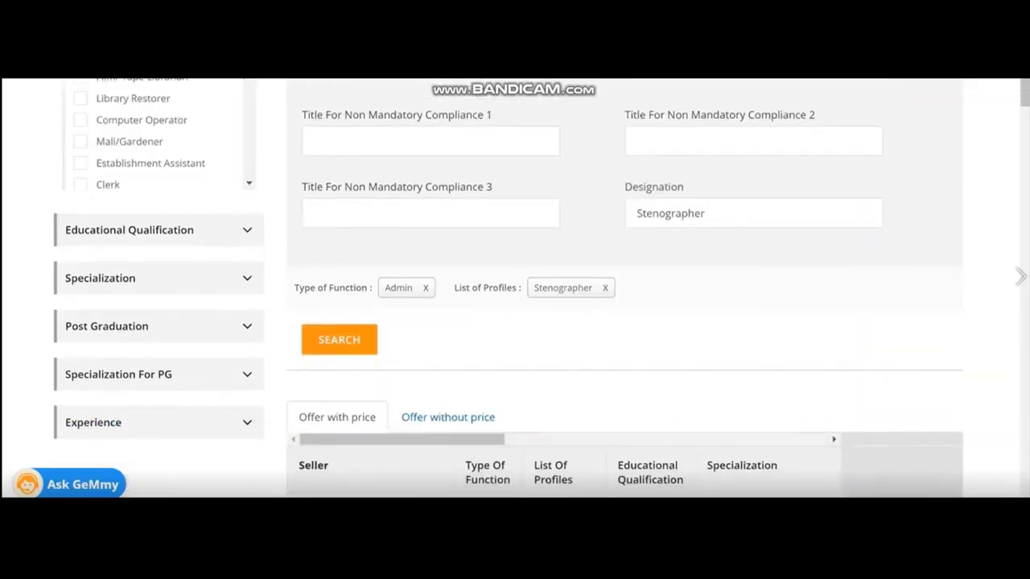
left_click(247, 231)
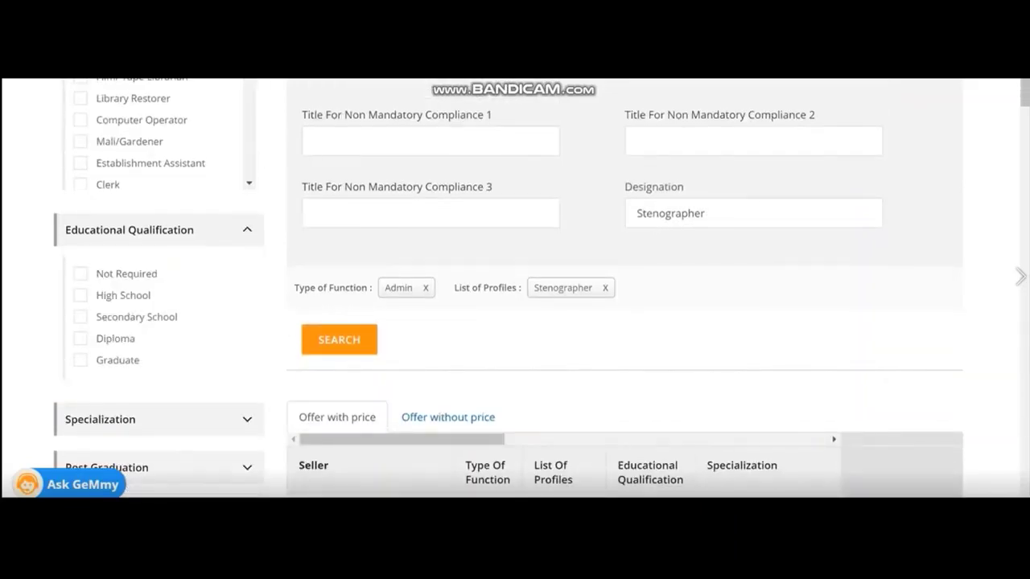
left_click(80, 360)
Add Commerce, Economics, Arts, Science and Law to the specialization filter
scroll(515, 288, "down", 2)
scroll(515, 288, "down", 4)
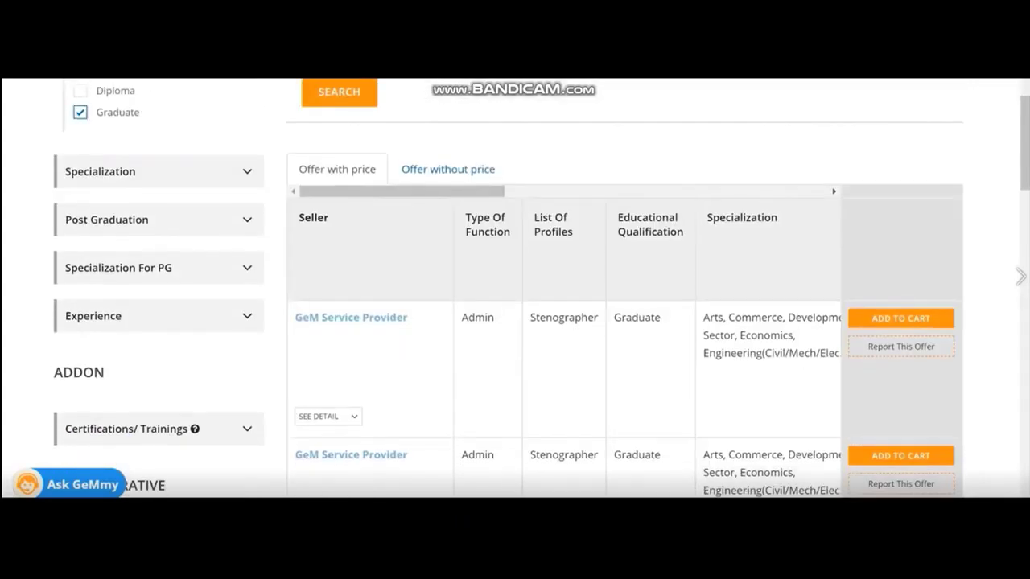
left_click(247, 172)
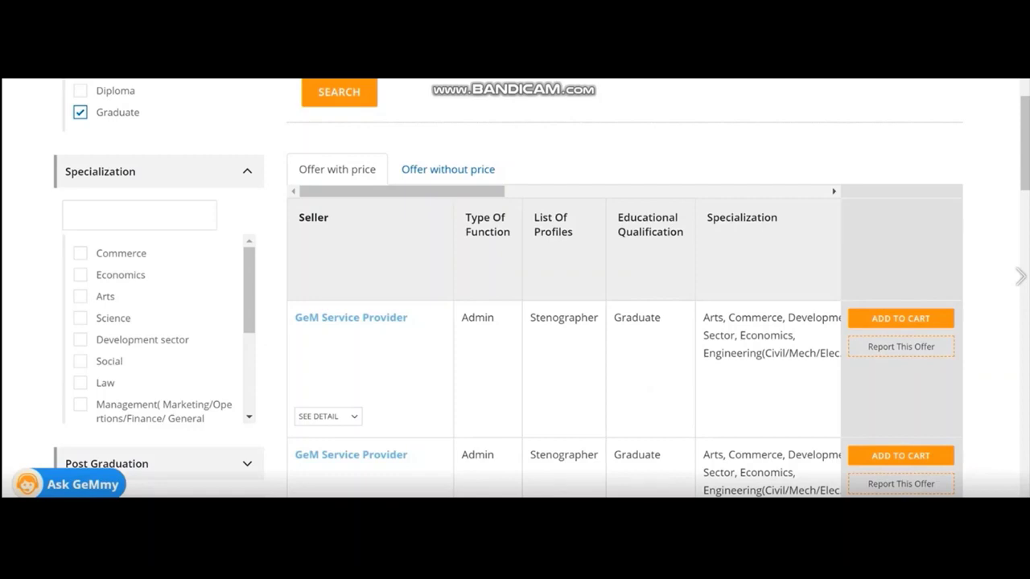
left_click(81, 253)
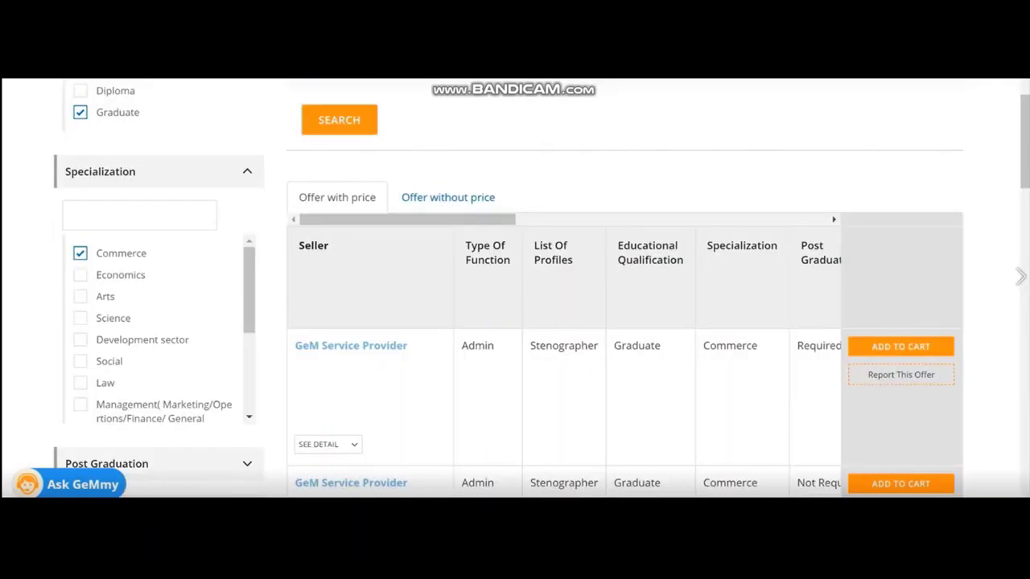
left_click(80, 275)
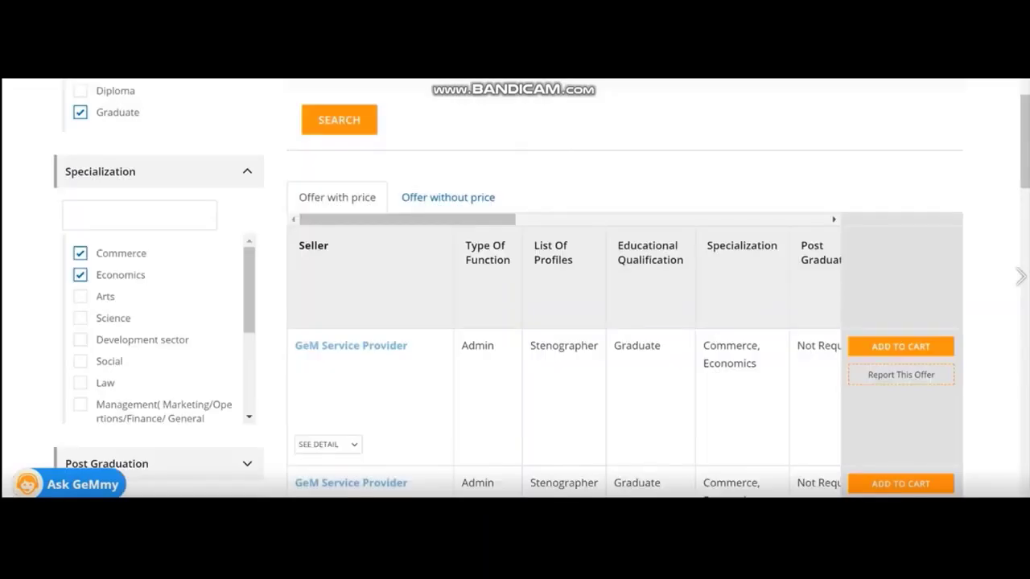
left_click(80, 296)
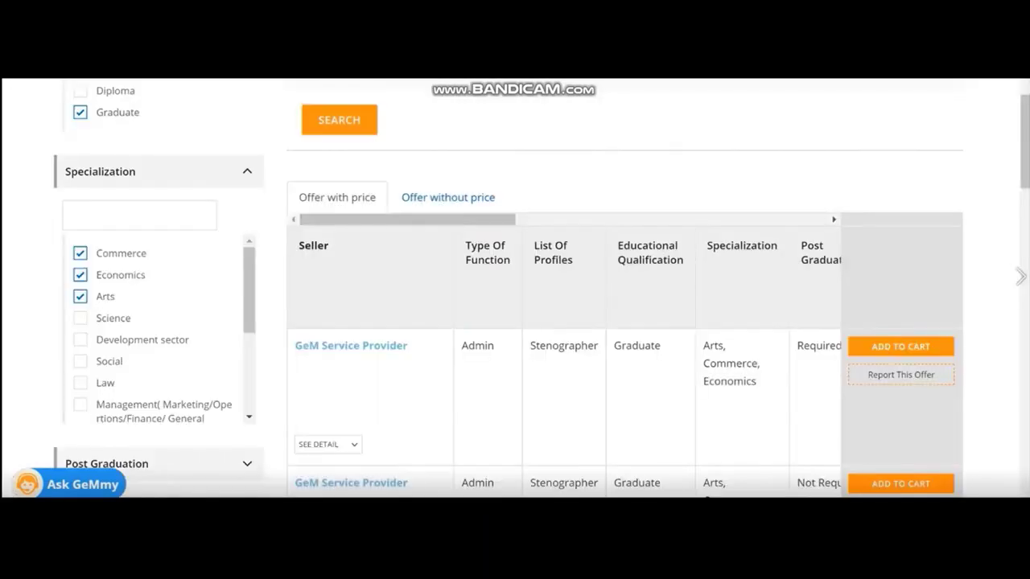
left_click(79, 318)
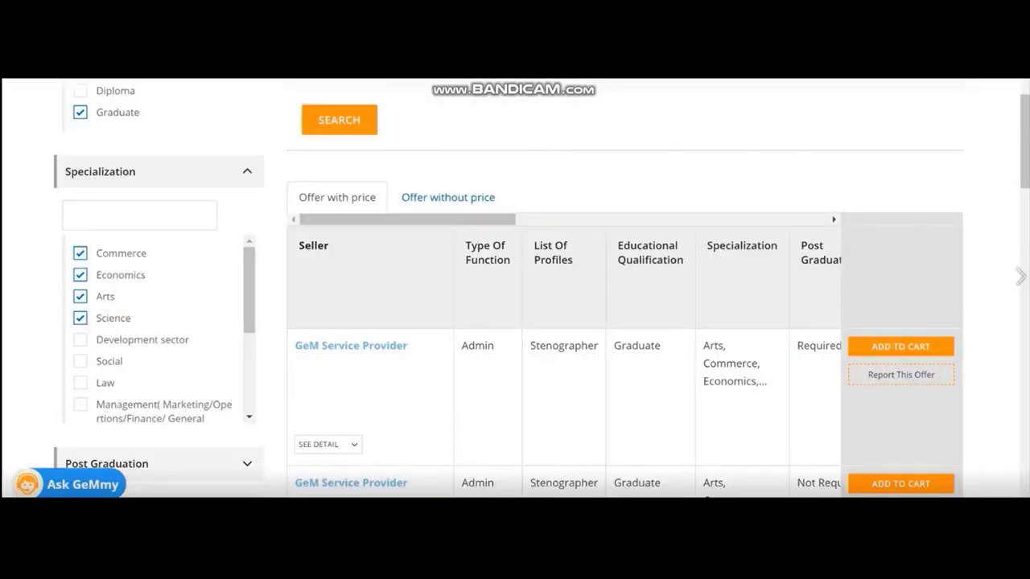
left_click(81, 383)
Add the Engineering (Civil/Mech/Elec./IT and related) and Management (Marketing/Operations/Finance/General) specializations to the filter
scroll(153, 338, "down", 2)
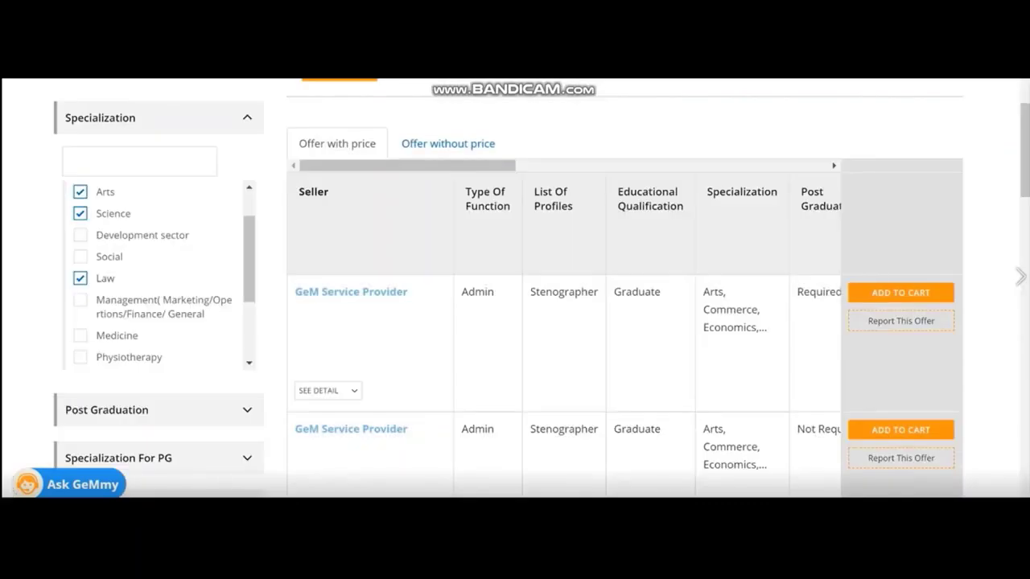
scroll(153, 277, "up", 1)
scroll(153, 277, "down", 1)
scroll(152, 278, "up", 1)
scroll(161, 274, "up", 2)
scroll(161, 274, "down", 4)
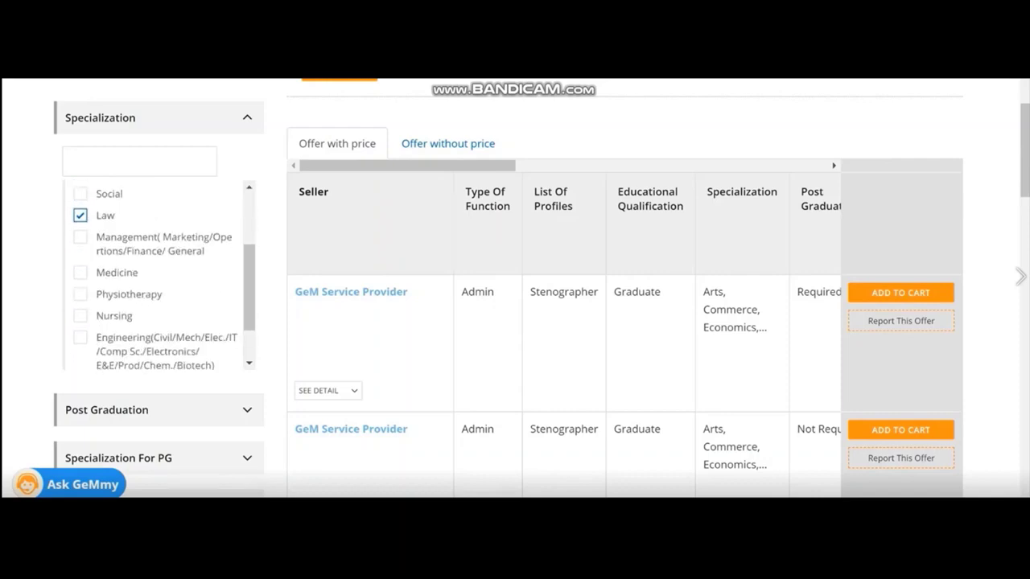
left_click(79, 337)
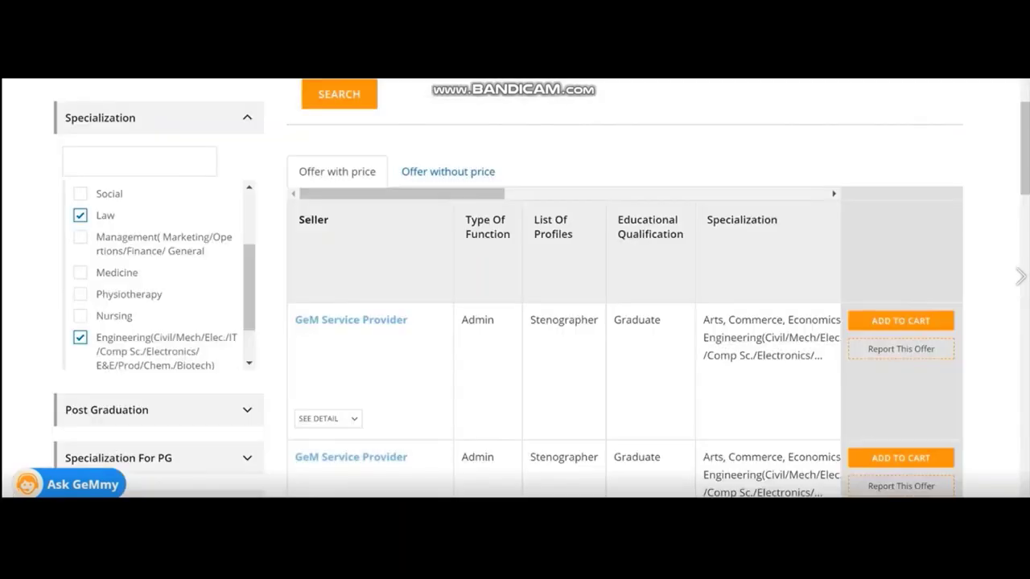
left_click(80, 238)
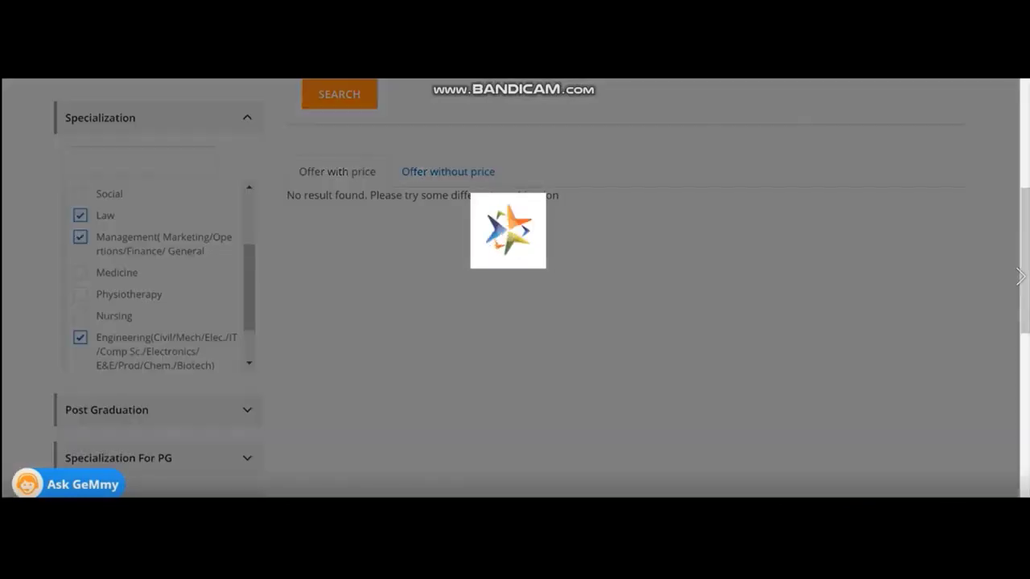
scroll(515, 288, "down", 1)
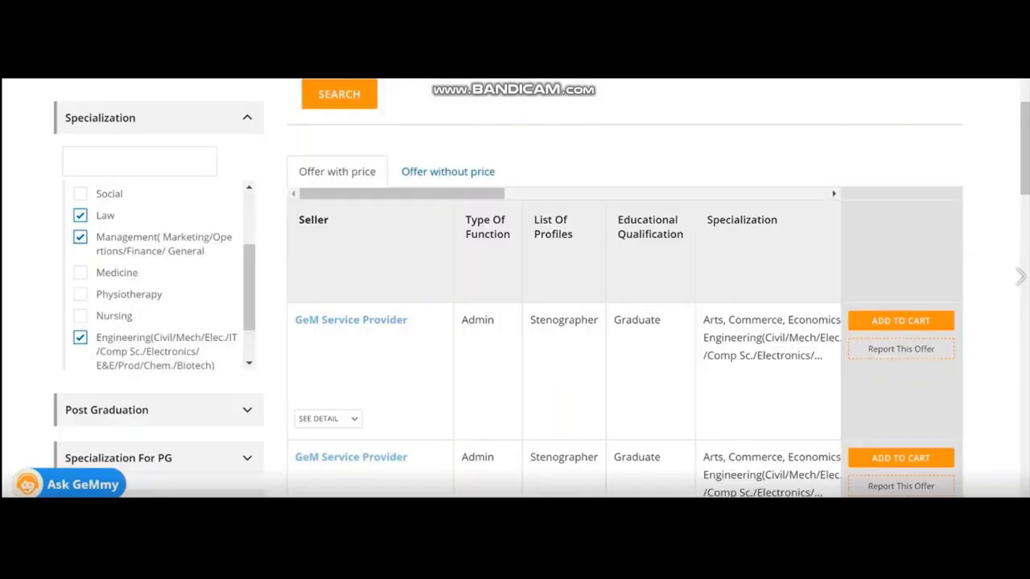
Set the Post Graduation filter to Not Required and the Specialization For PG filter to Not Applicable
scroll(515, 288, "down", 2)
left_click(247, 268)
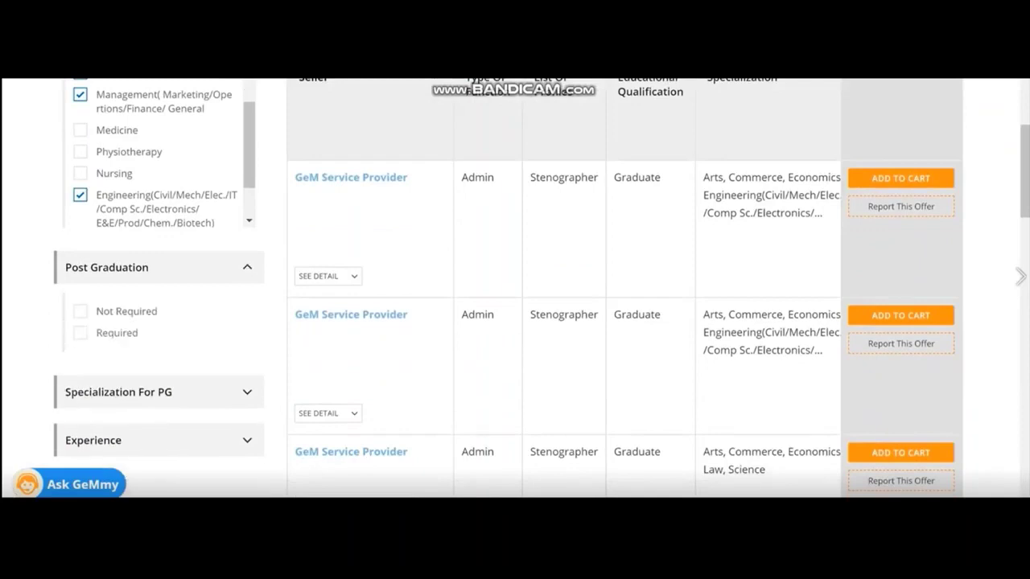
left_click(81, 312)
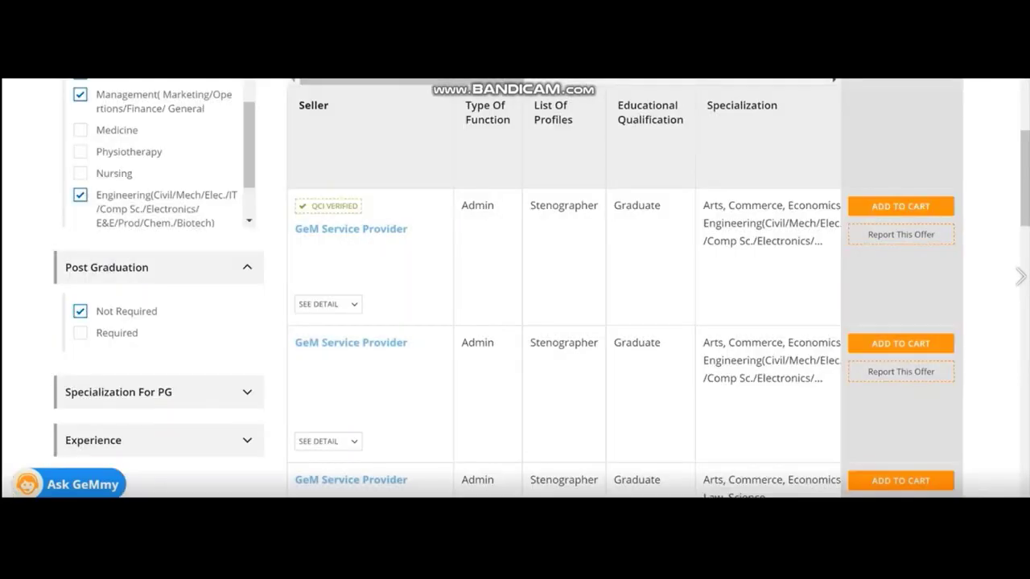
scroll(515, 288, "down", 2)
left_click(247, 274)
left_click(80, 354)
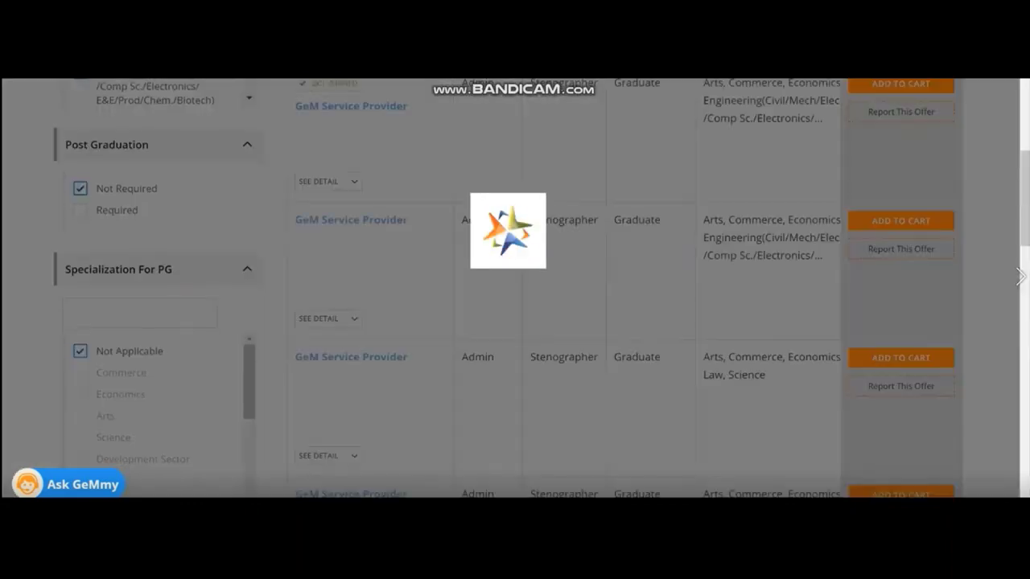
Filter the offers by 0 to 3 Years of experience and No for Certifications/Trainings
scroll(515, 288, "down", 4)
scroll(515, 288, "down", 1)
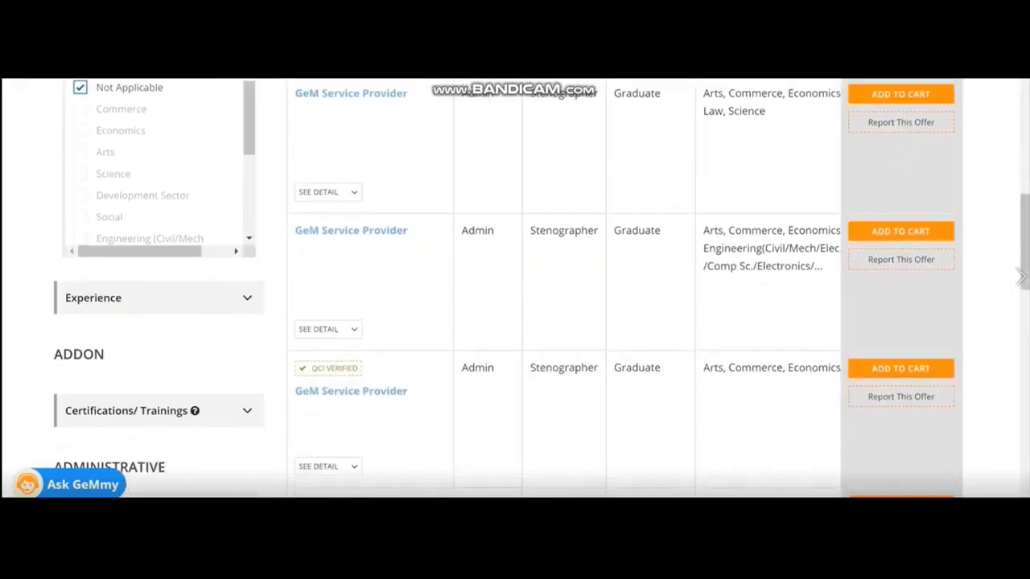
left_click(247, 276)
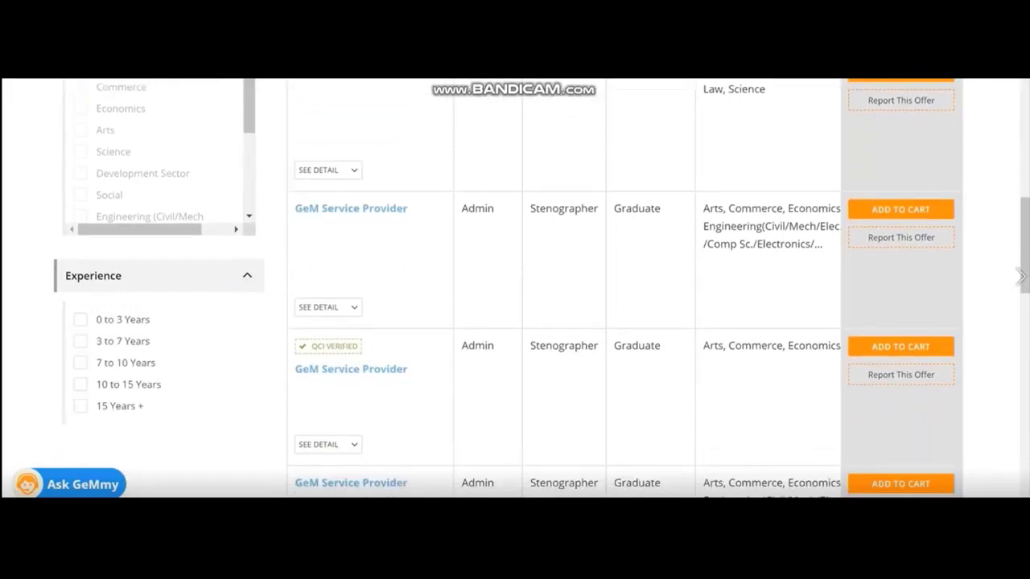
left_click(81, 320)
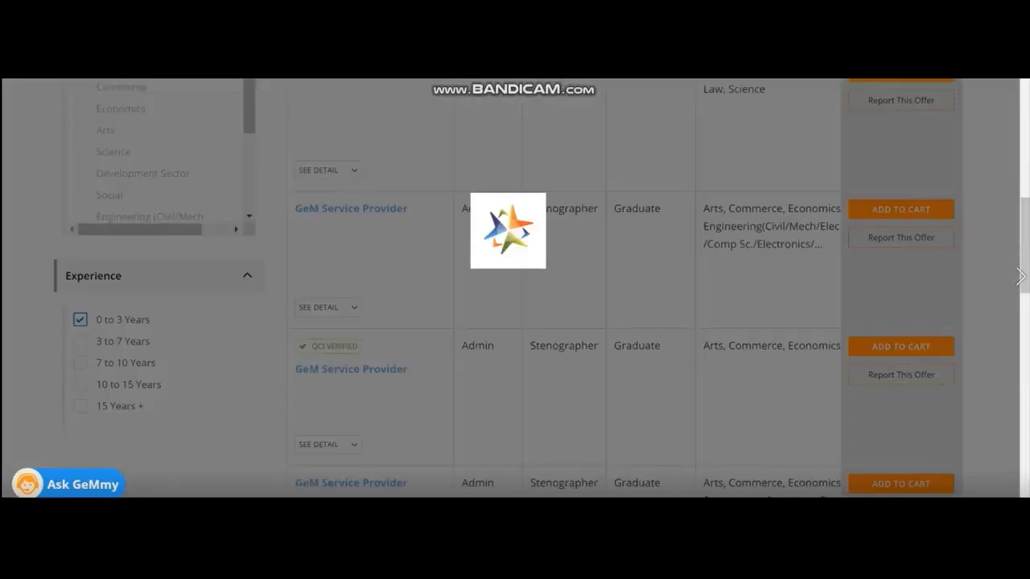
scroll(515, 288, "down", 3)
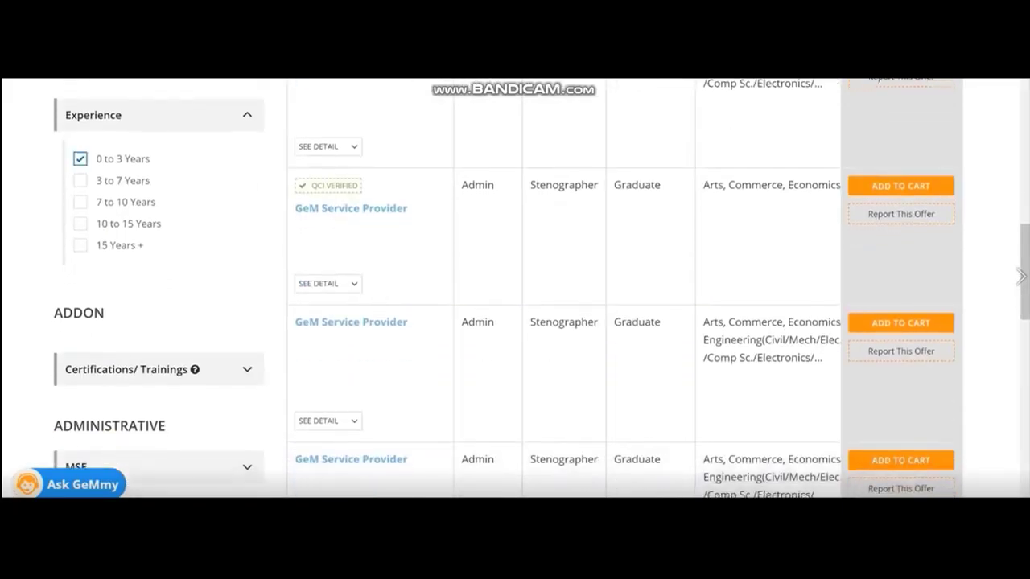
left_click(247, 287)
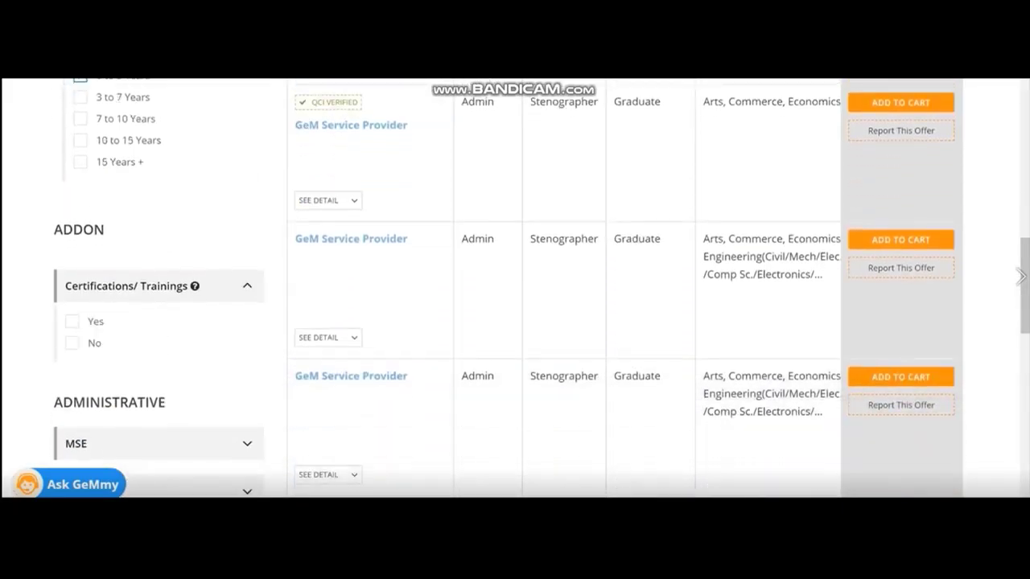
left_click(71, 343)
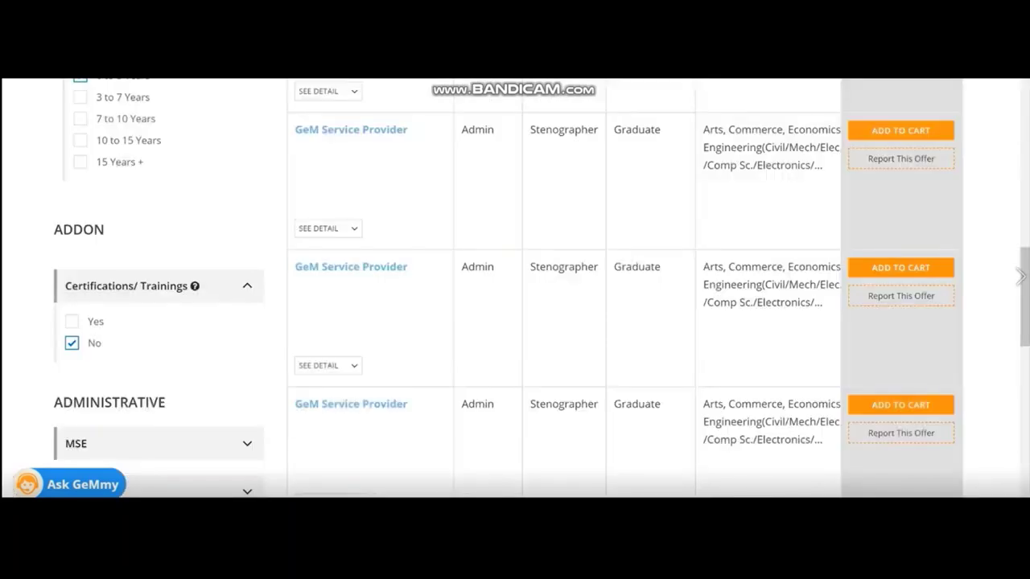
Review the service charge and total value columns of the priced offers and add the second listed offer to the cart
scroll(515, 288, "up", 7)
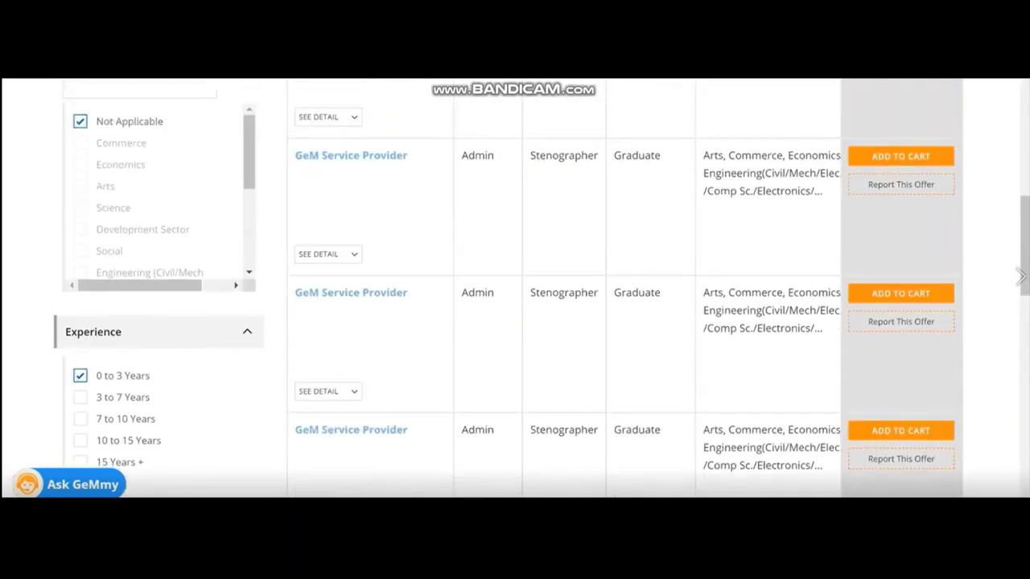
scroll(515, 288, "up", 2)
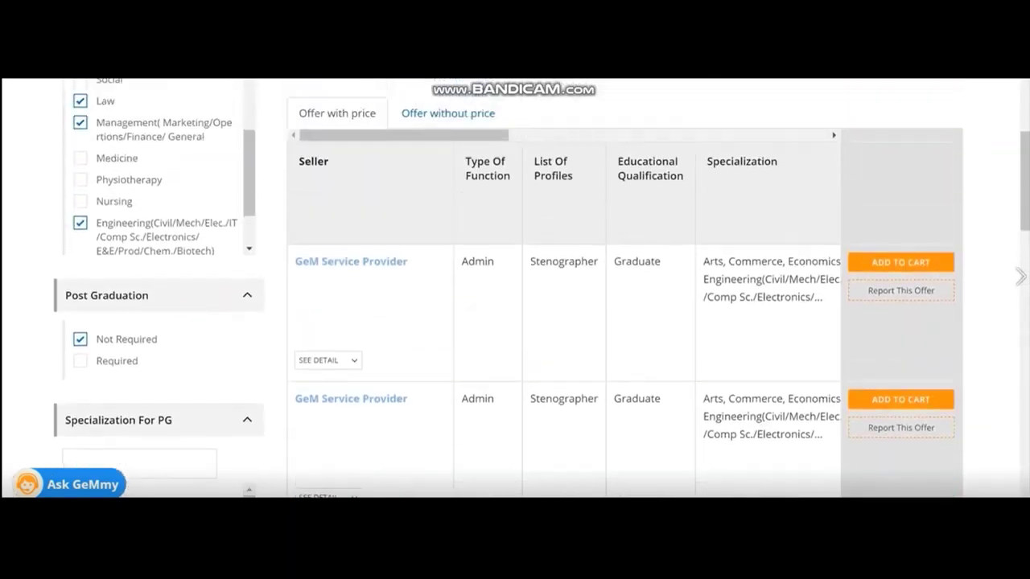
left_click_drag(404, 135, 724, 135)
scroll(541, 288, "down", 1)
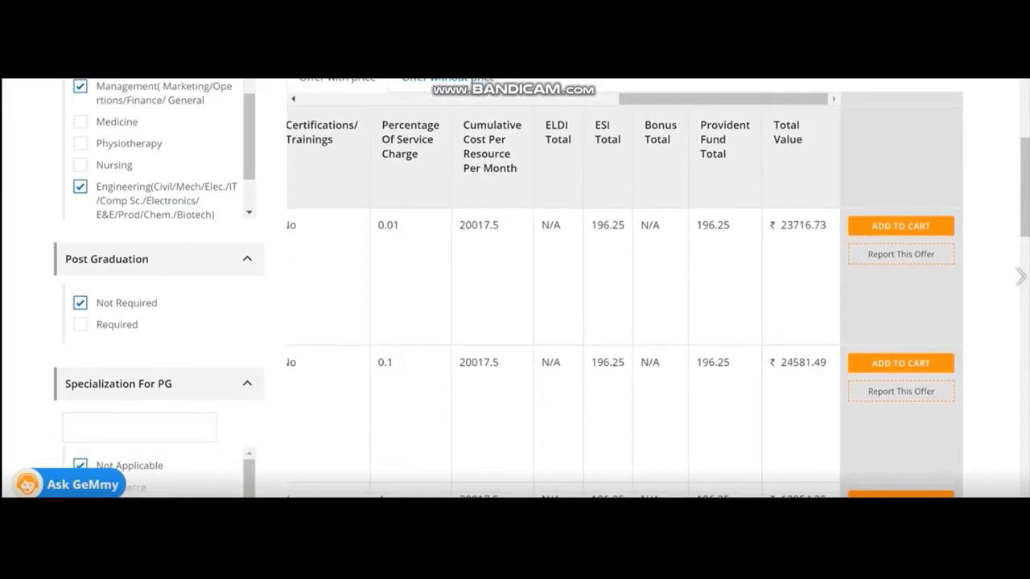
right_click(551, 72)
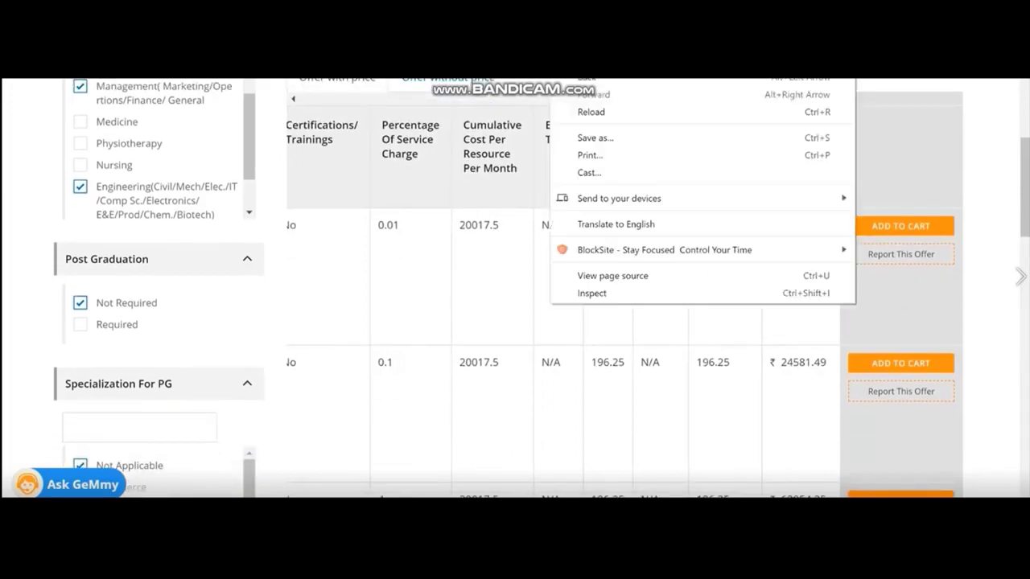
key("Escape")
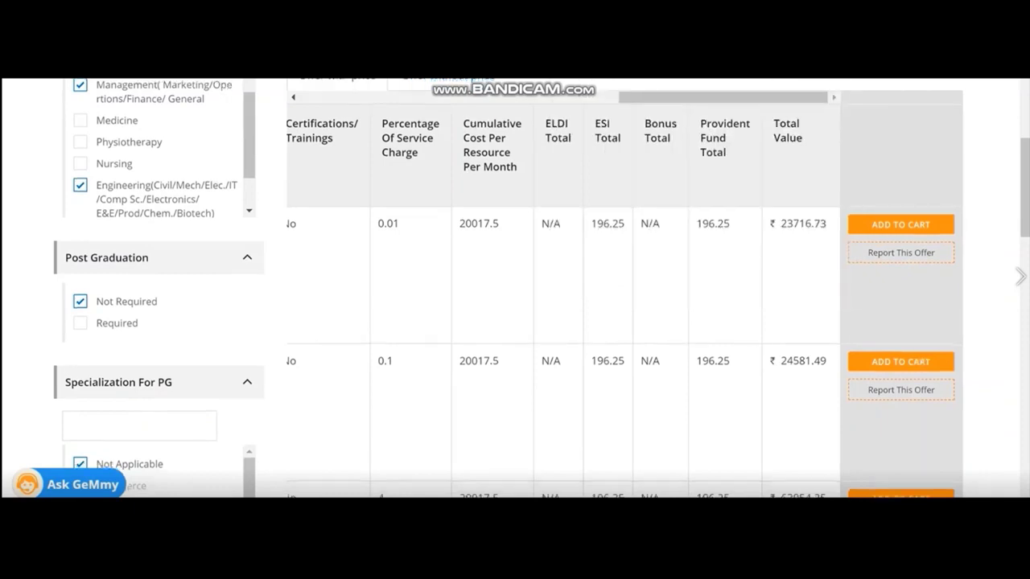
scroll(541, 287, "down", 1)
scroll(541, 288, "down", 1)
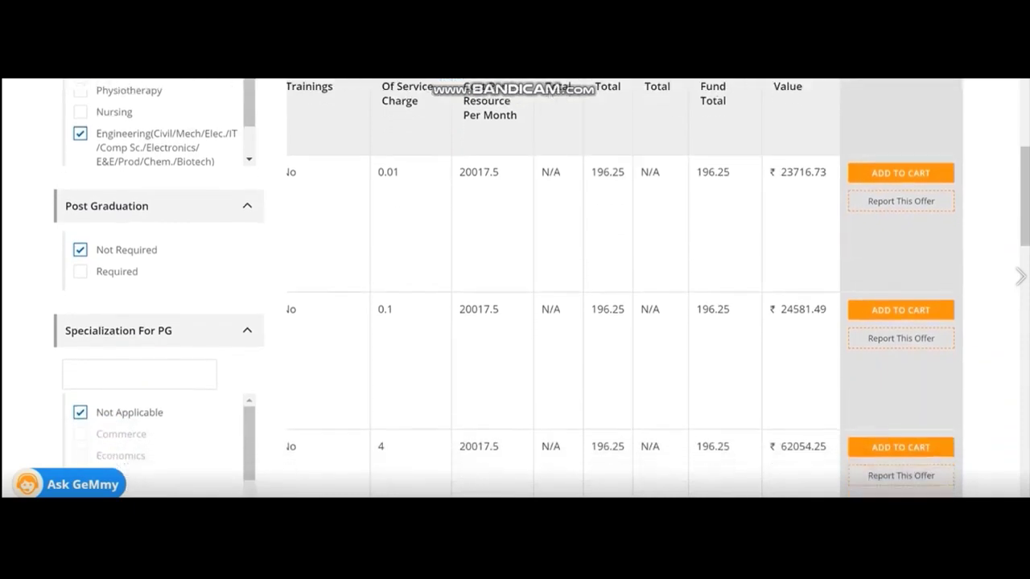
scroll(541, 287, "up", 1)
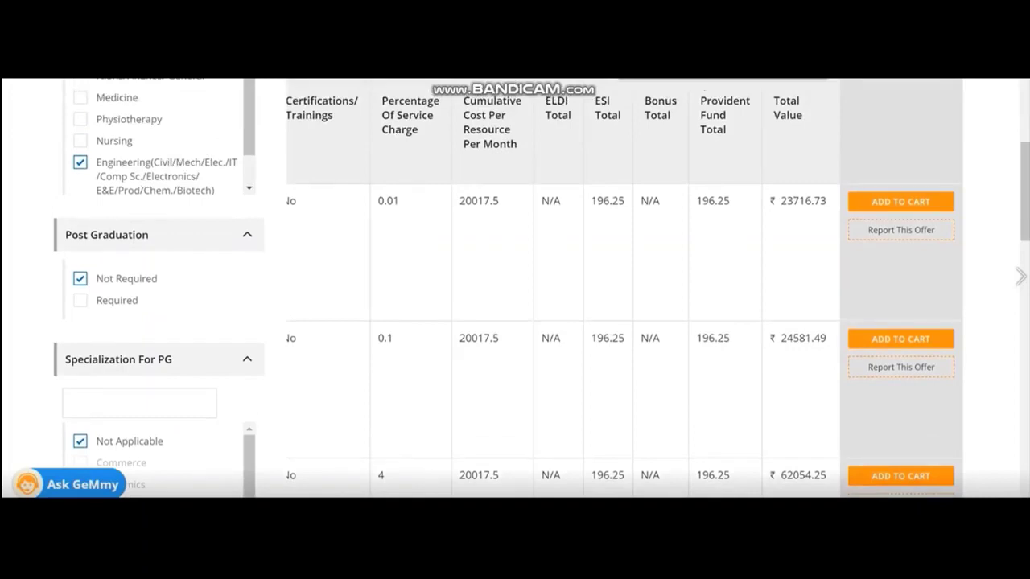
left_click(900, 338)
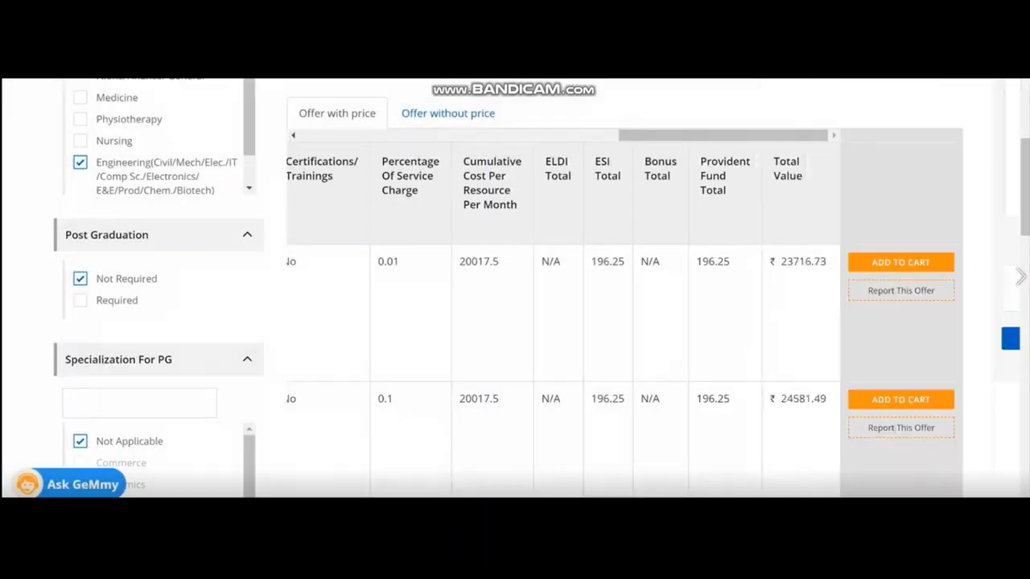
Set the basic monthly pay to 26470 rupees in the service's contract details
scroll(515, 290, "up", 5)
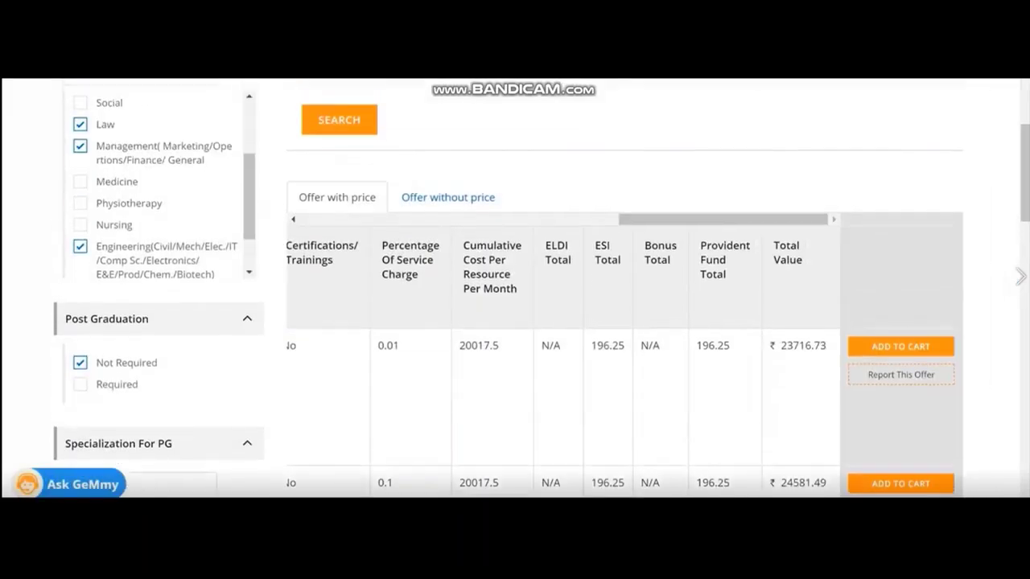
scroll(515, 290, "up", 2)
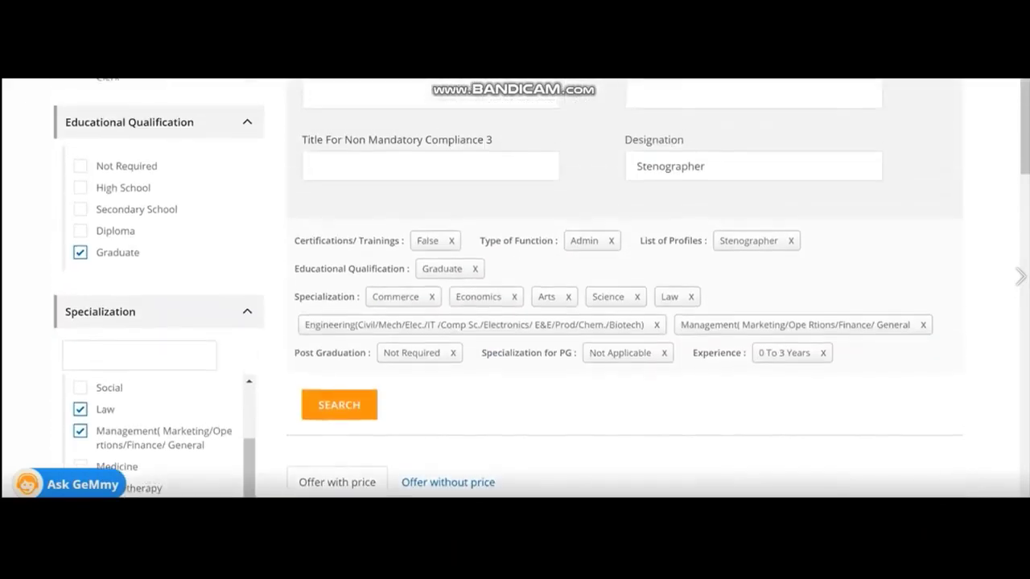
scroll(515, 289, "up", 1)
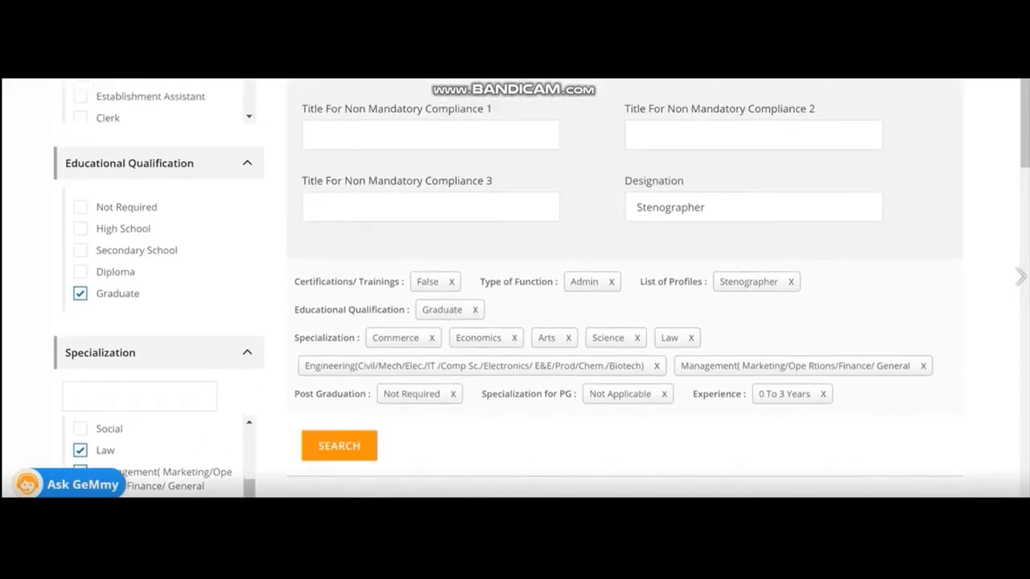
scroll(514, 290, "up", 1)
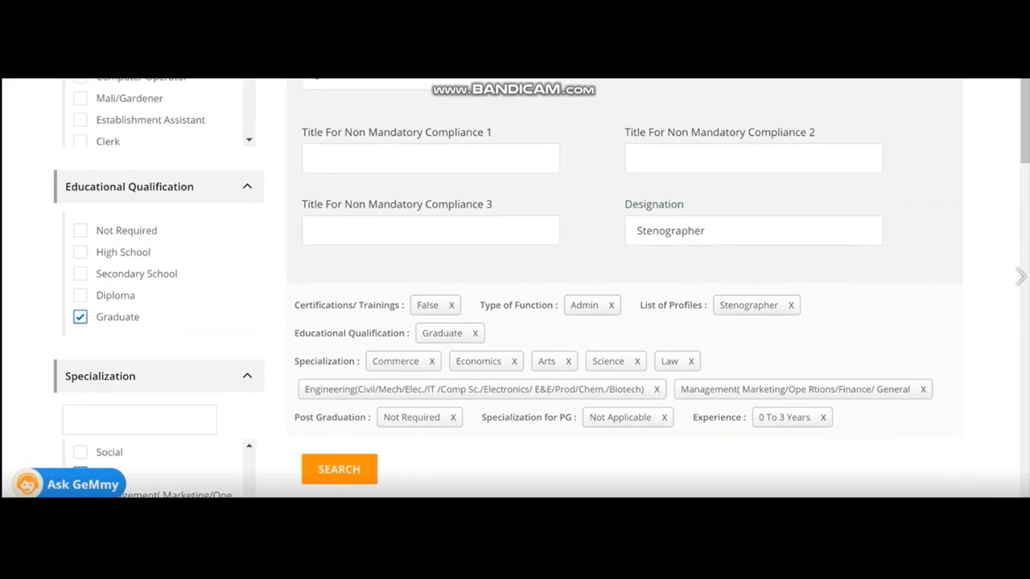
scroll(515, 290, "up", 4)
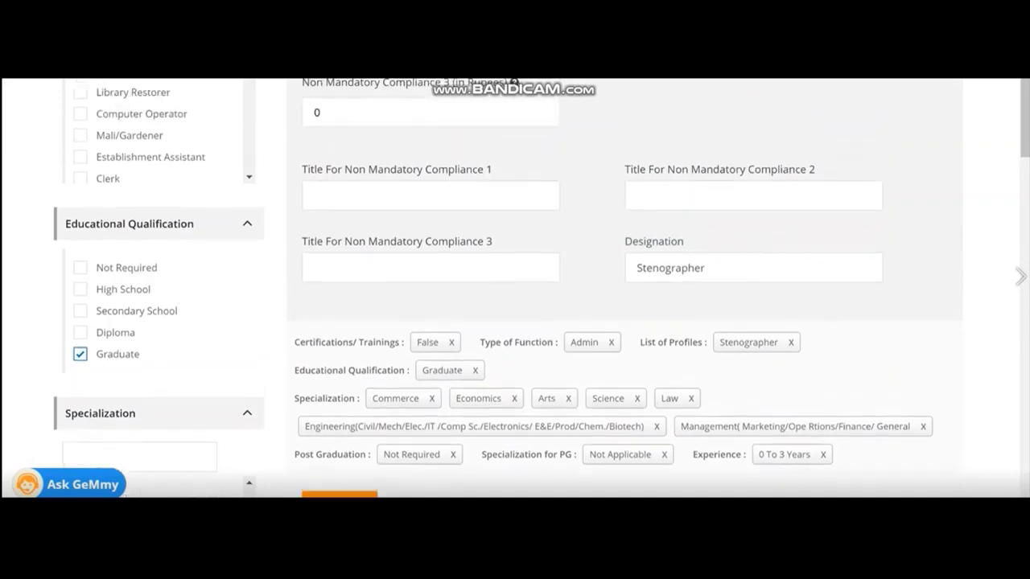
scroll(515, 290, "up", 3)
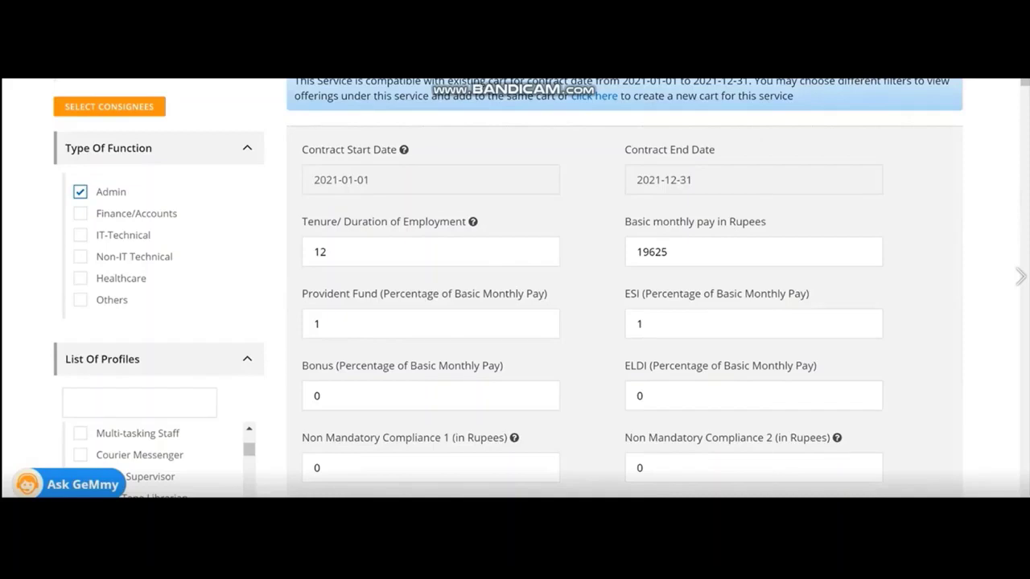
scroll(515, 289, "down", 1)
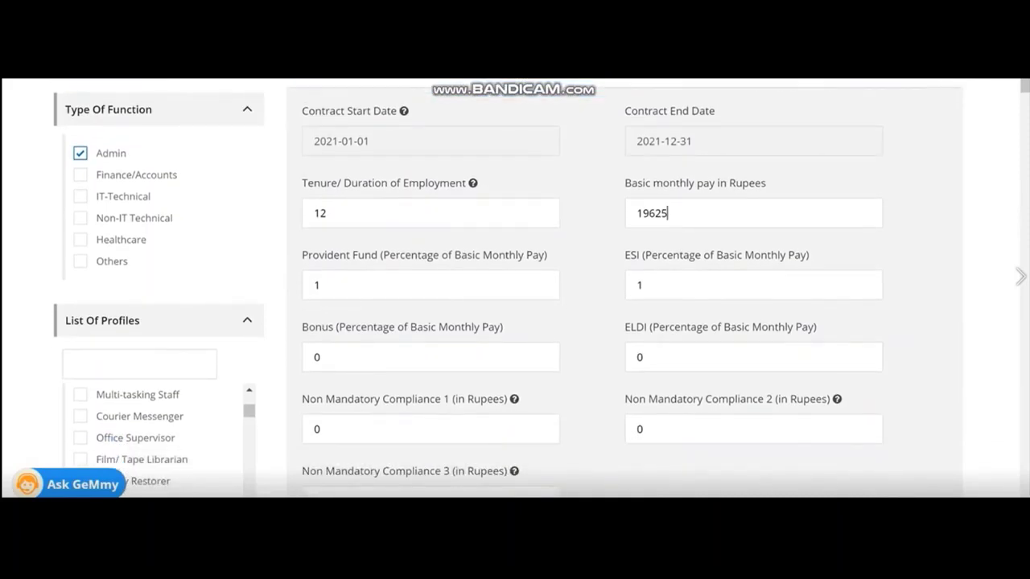
key("BackSpace")
key("BackSpace")
key("BackSpace")
key("BackSpace")
key("BackSpace")
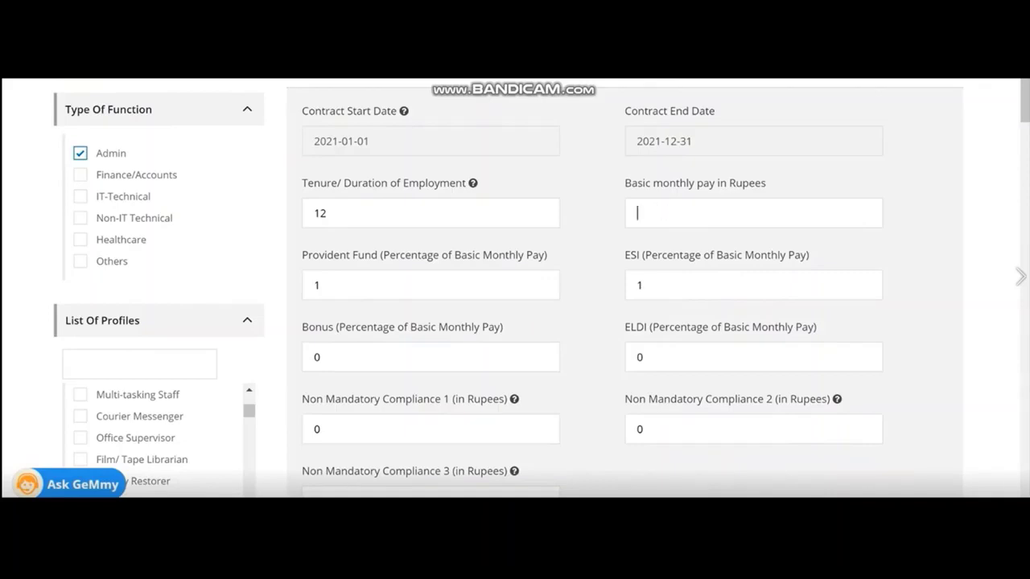
type("26470")
Change the designation to Training Assistant
scroll(515, 289, "down", 5)
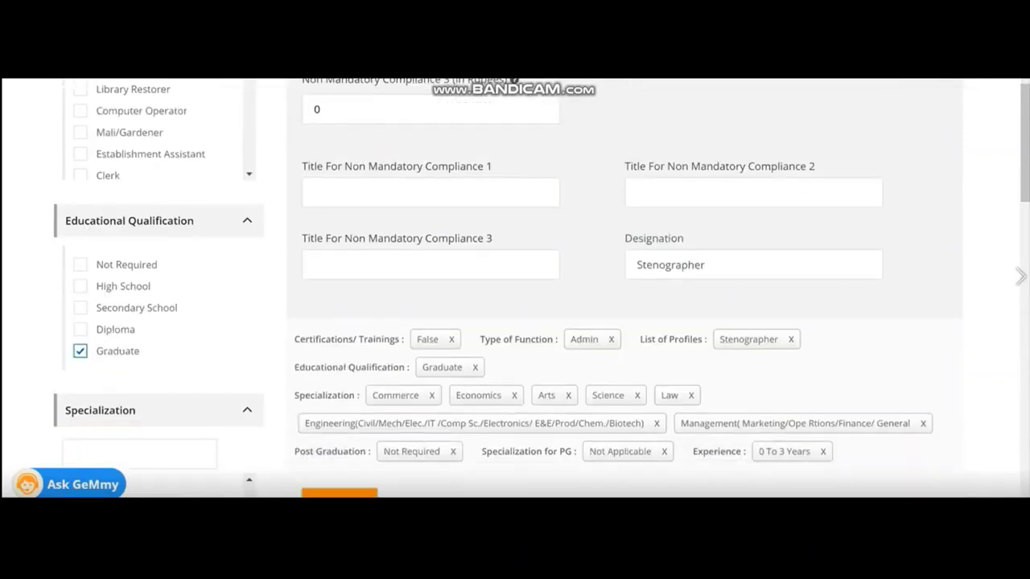
double_click(703, 265)
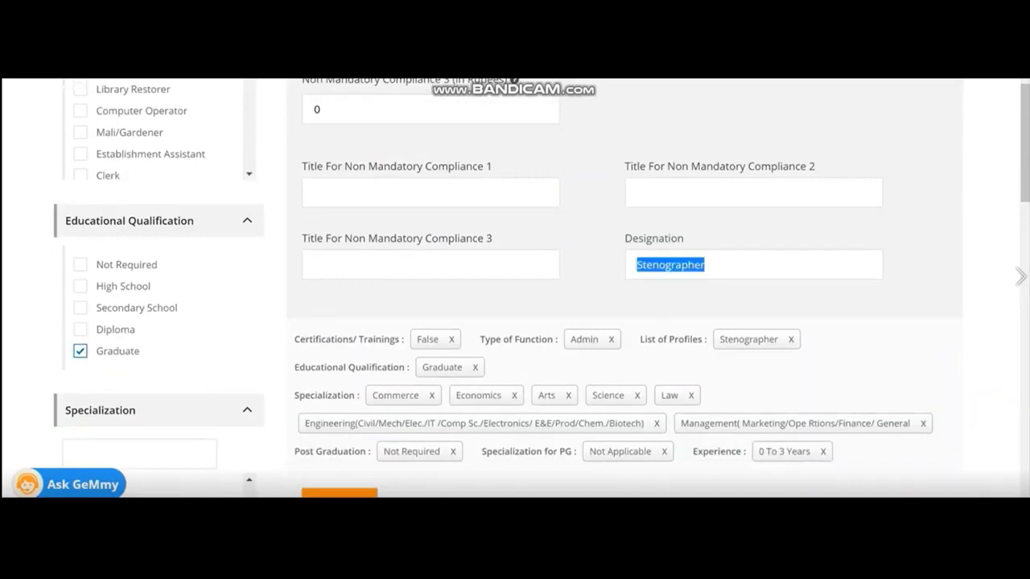
type("Train")
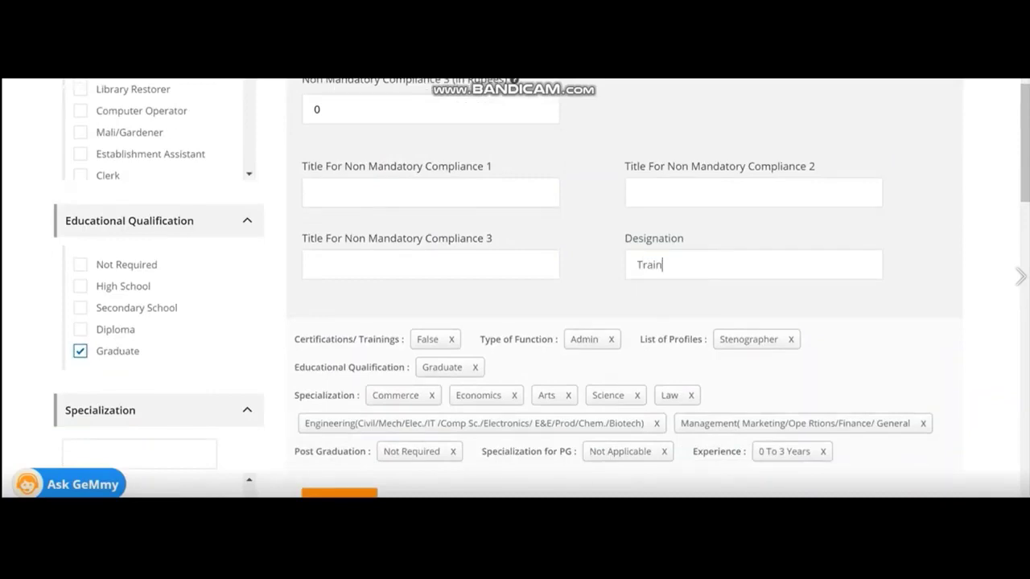
type("ing Assistant")
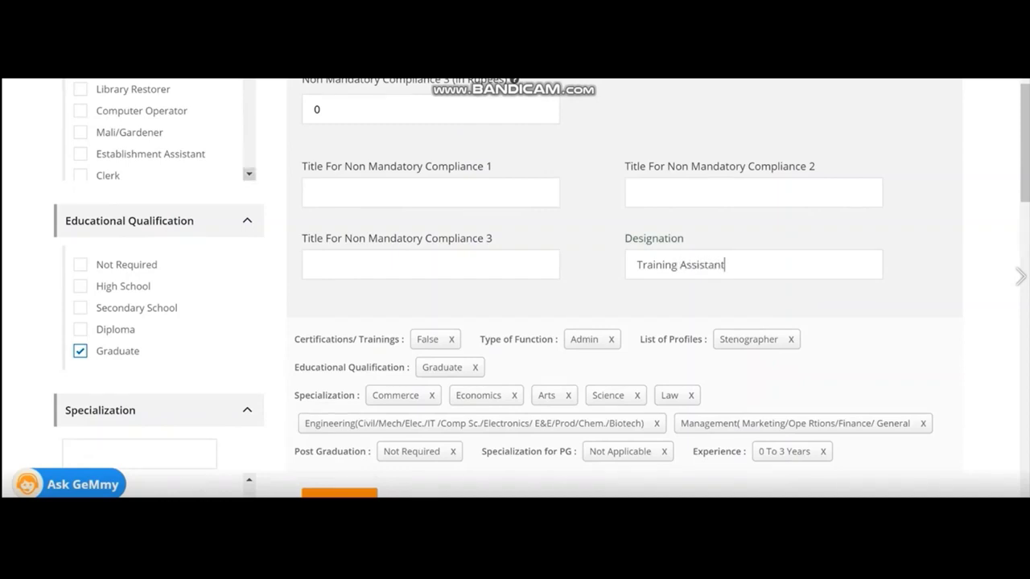
Confirm the consignee selection for the Gujarat delivery location with 4 resources to be hired
scroll(249, 174, "up", 2)
scroll(515, 290, "up", 10)
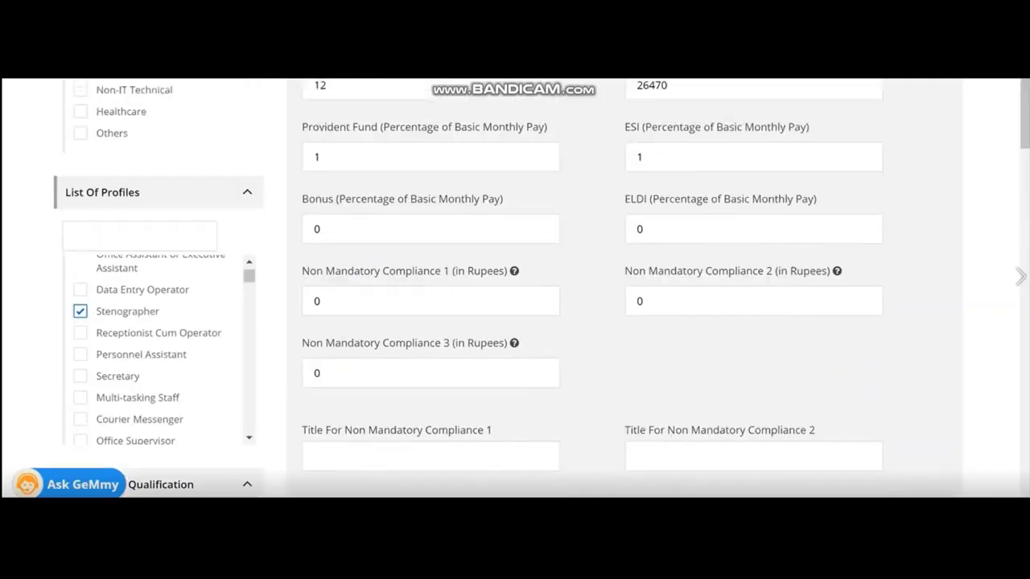
scroll(515, 290, "down", 1)
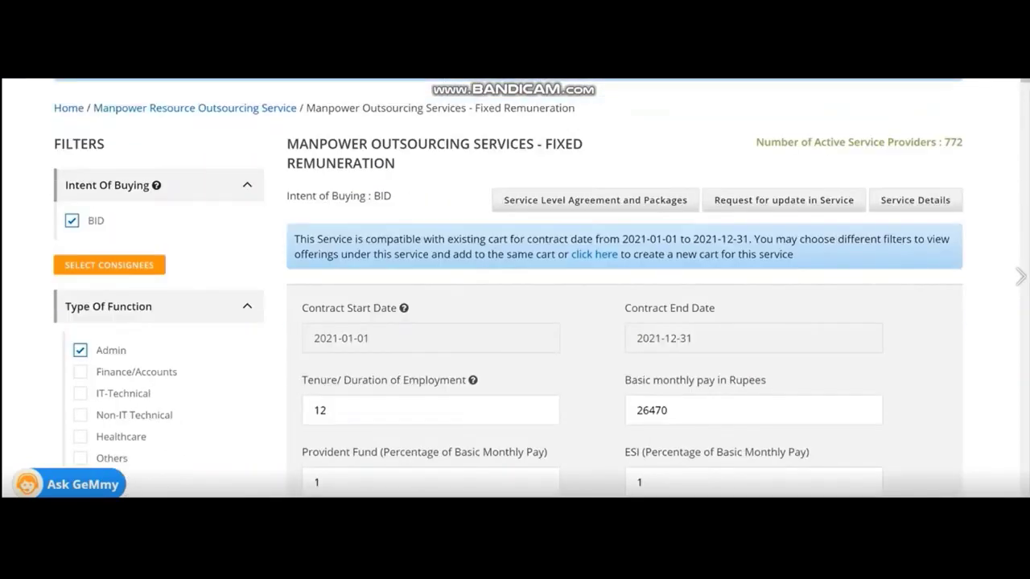
left_click(110, 265)
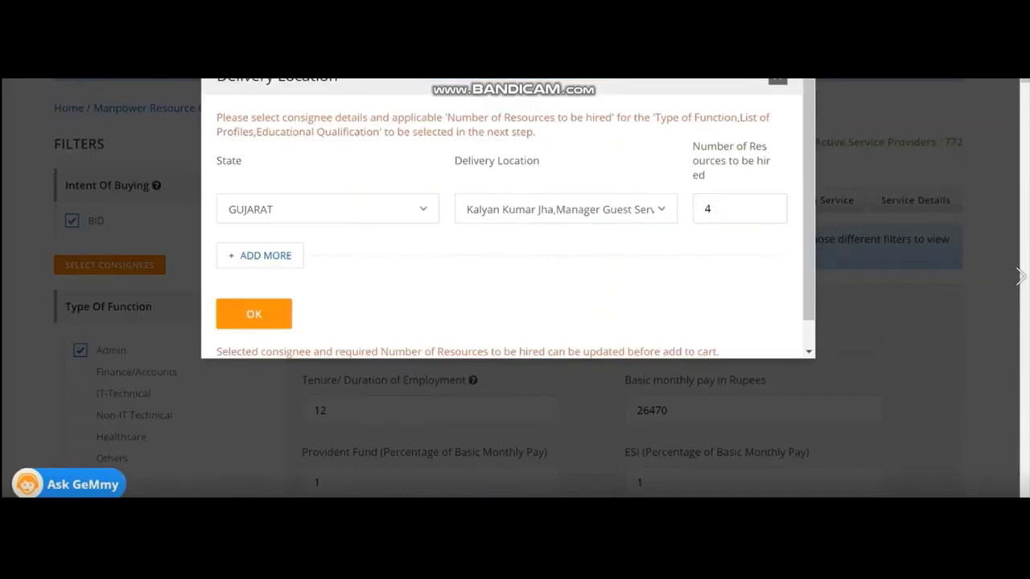
left_click(254, 313)
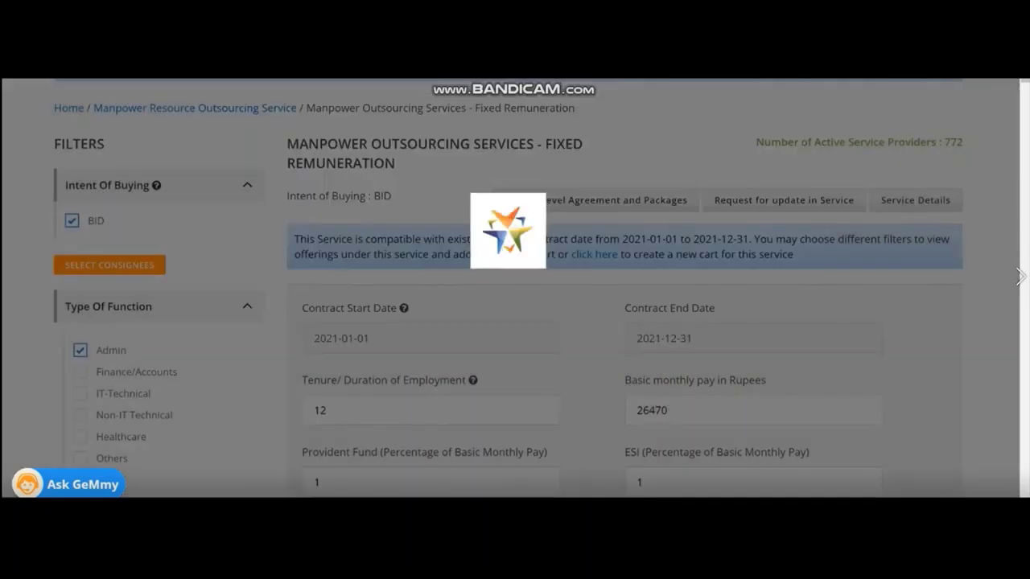
Set the Type Of Function filter to Others
scroll(515, 290, "down", 2)
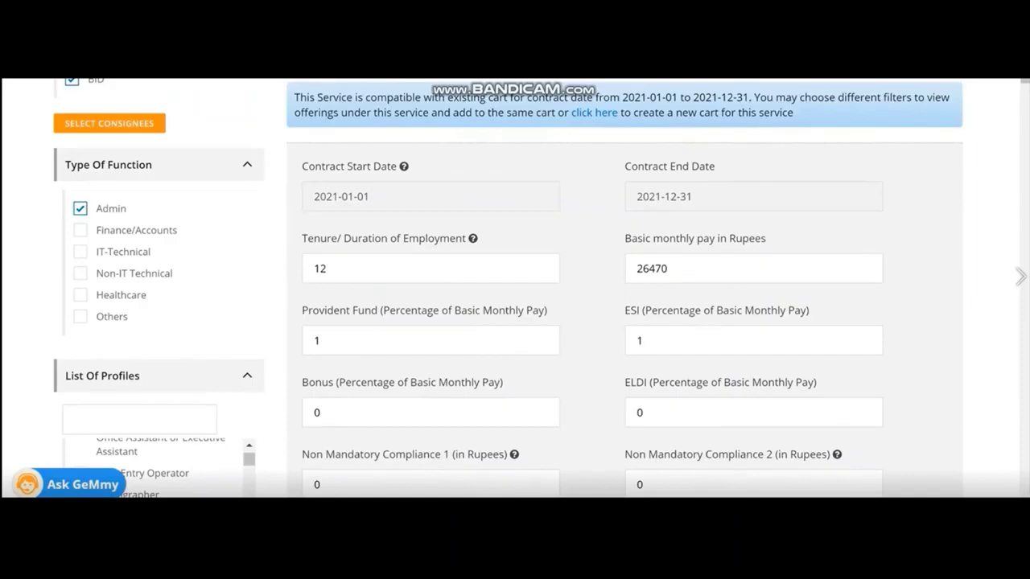
left_click(80, 317)
scroll(515, 290, "down", 2)
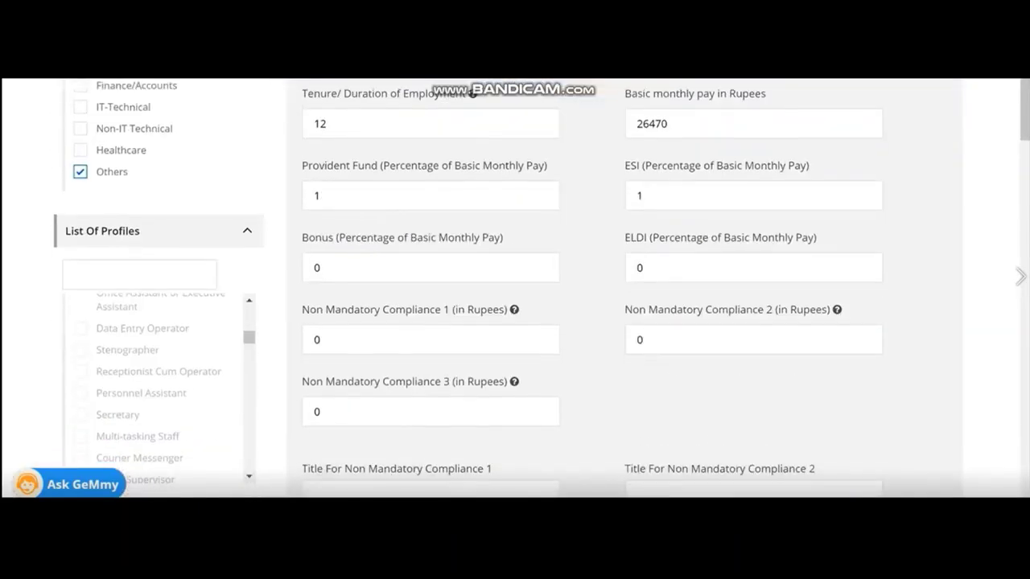
Search the List Of Profiles filter for "tra" and clear the search again
scroll(153, 386, "down", 1)
scroll(153, 387, "up", 5)
scroll(153, 386, "up", 2)
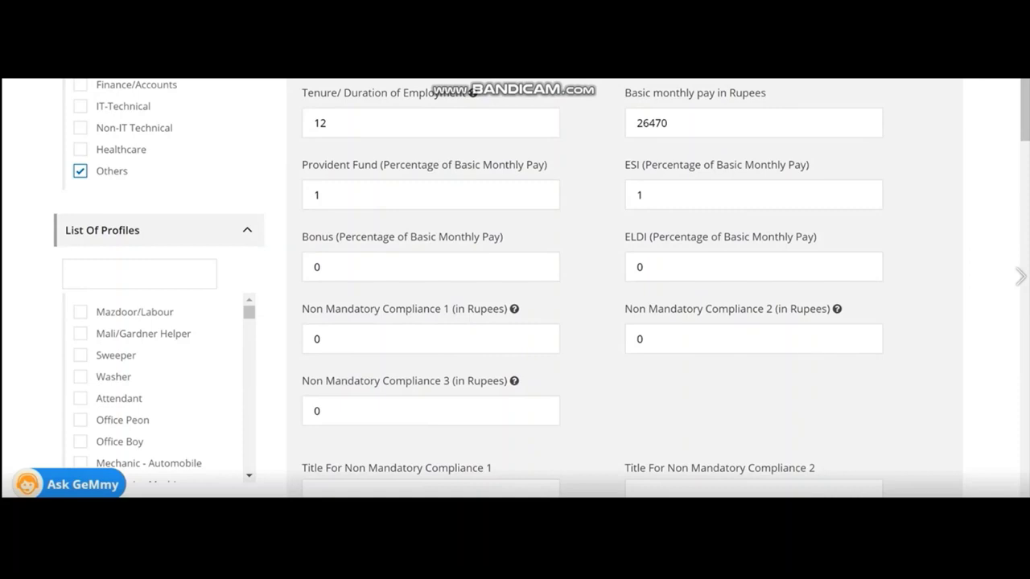
left_click(139, 274)
type("tra")
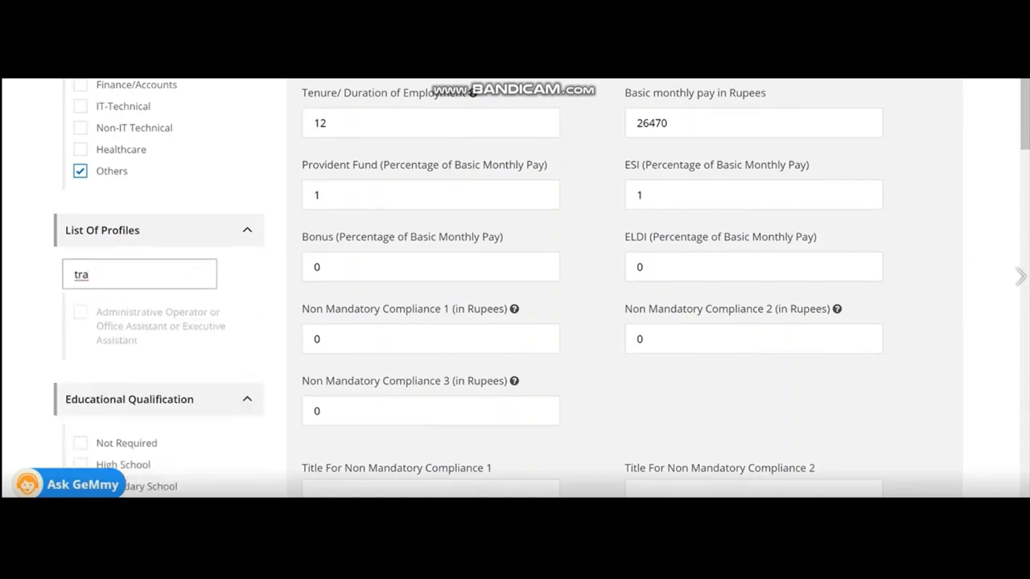
key("BackSpace")
key("BackSpace")
key("BackSpace")
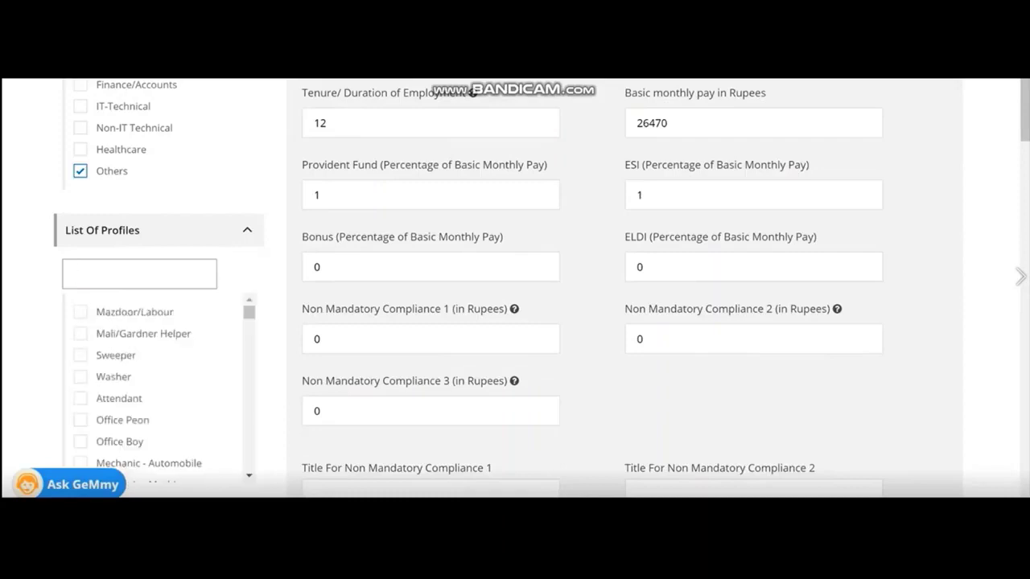
Enable the customised value in the List Of Profiles filter and enter Training Assistant as its value
scroll(161, 387, "down", 1)
scroll(161, 386, "down", 3)
scroll(161, 386, "down", 4)
scroll(161, 386, "down", 5)
scroll(161, 386, "down", 5)
scroll(161, 386, "down", 4)
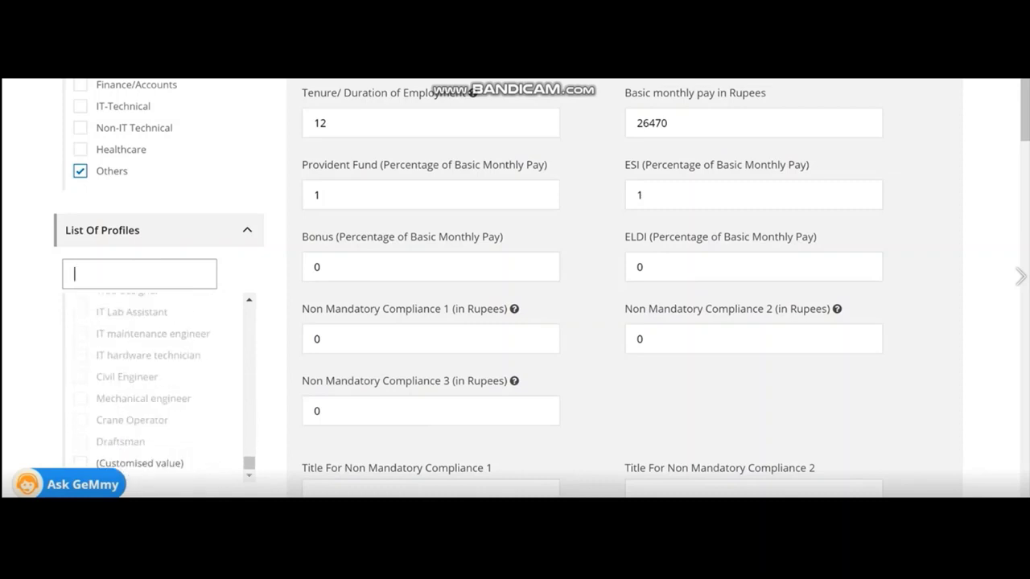
left_click(80, 464)
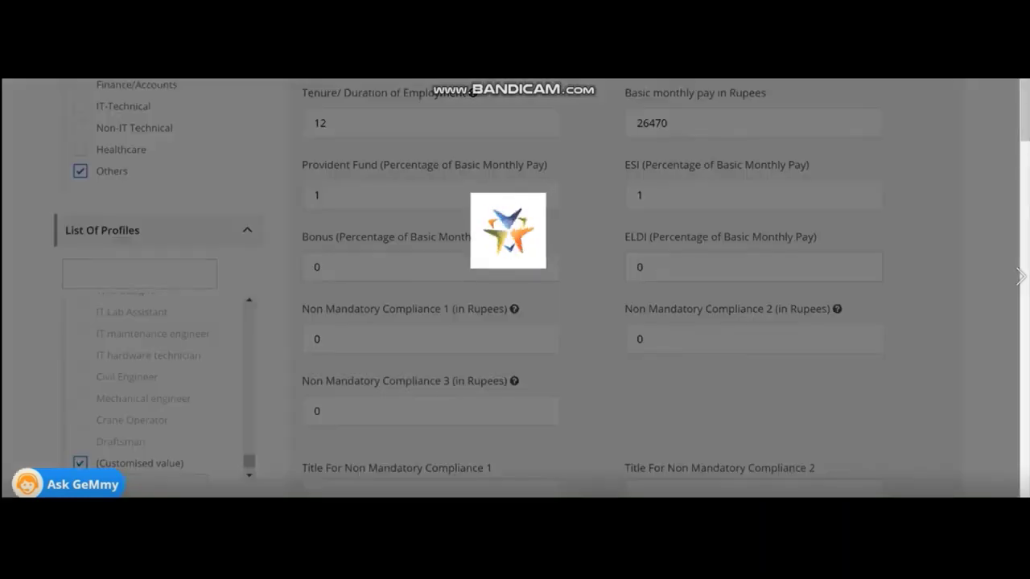
scroll(514, 290, "down", 3)
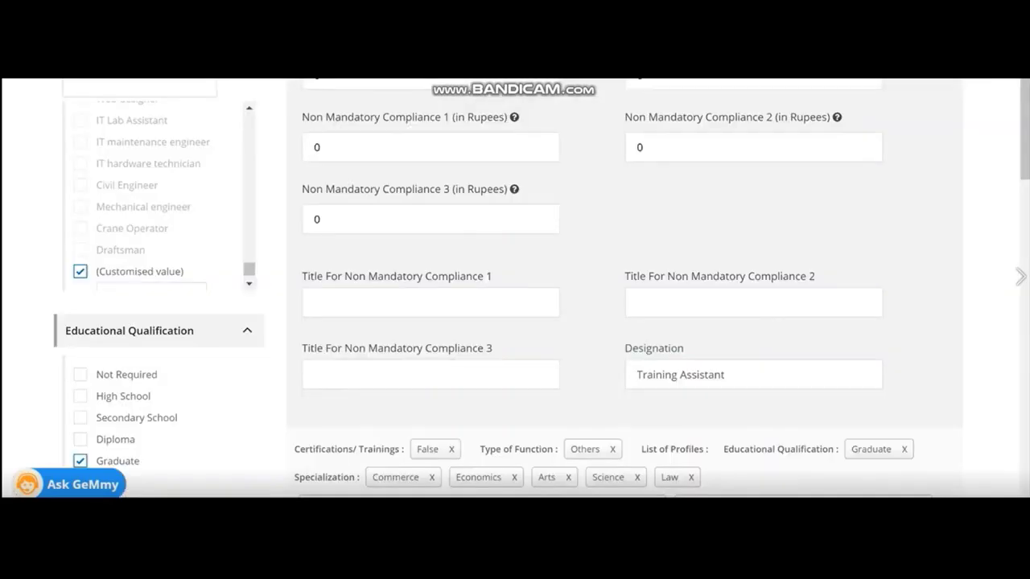
scroll(160, 196, "down", 1)
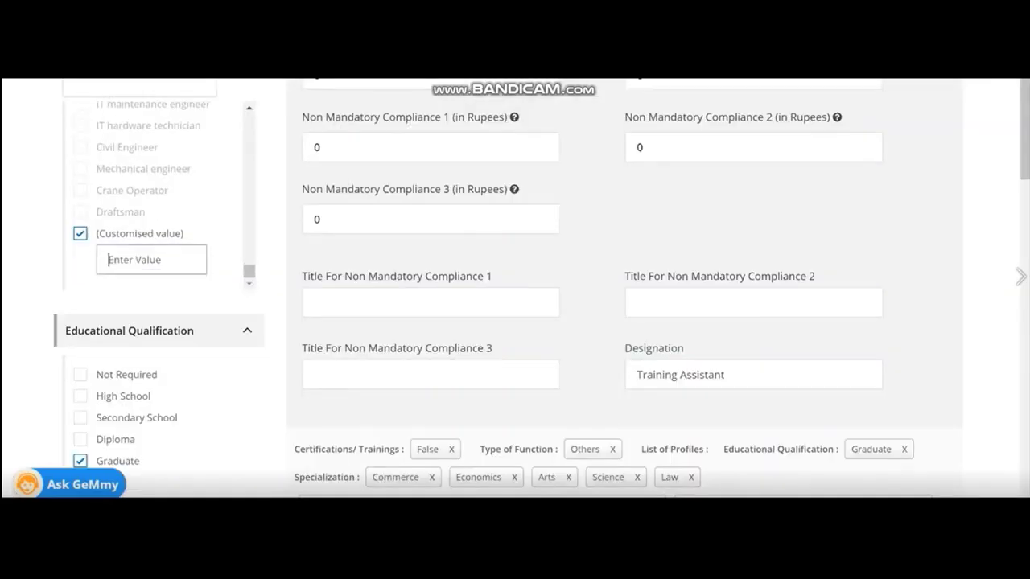
type("Tra")
type("ining Assistant")
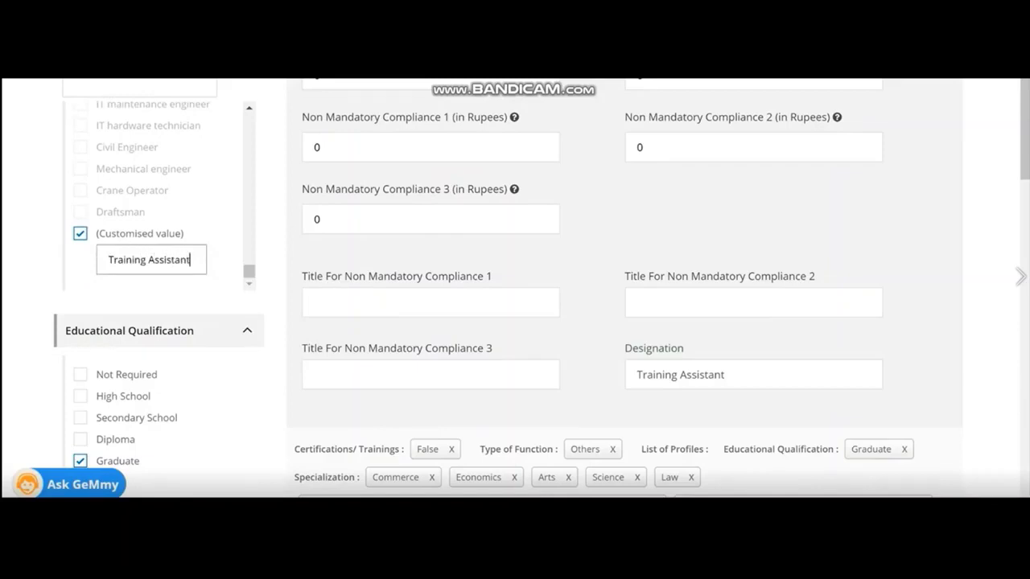
Add the GeM Service Provider offer with the 12.5 percent service charge to the existing cart and review the cart items
scroll(625, 298, "down", 7)
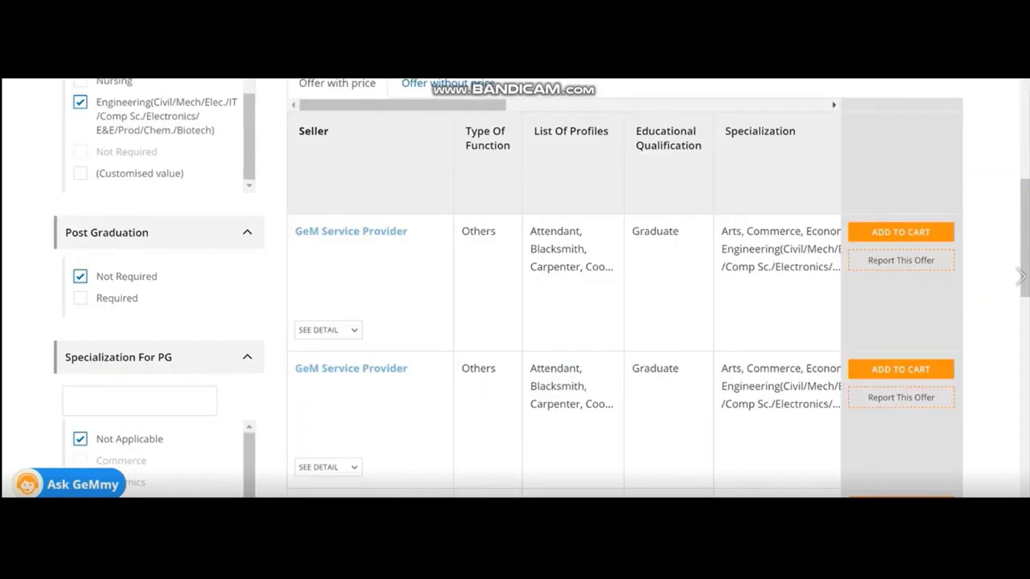
scroll(515, 289, "down", 5)
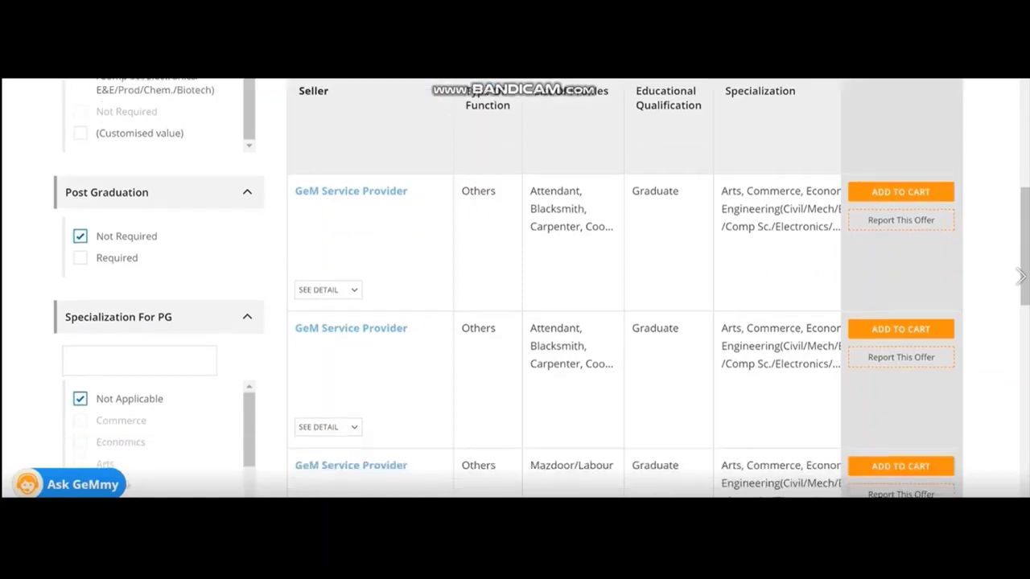
scroll(153, 370, "down", 6)
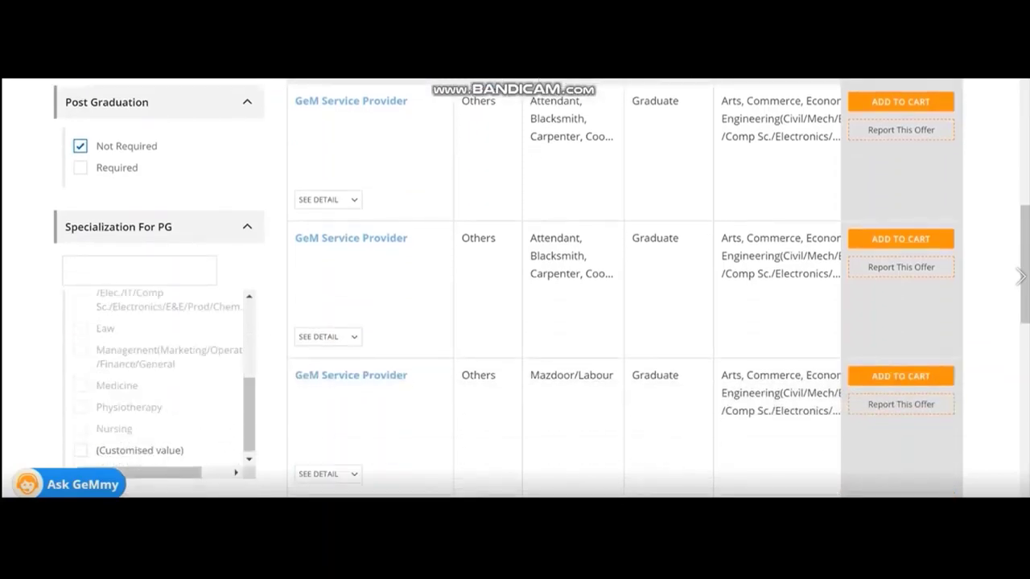
scroll(515, 290, "down", 3)
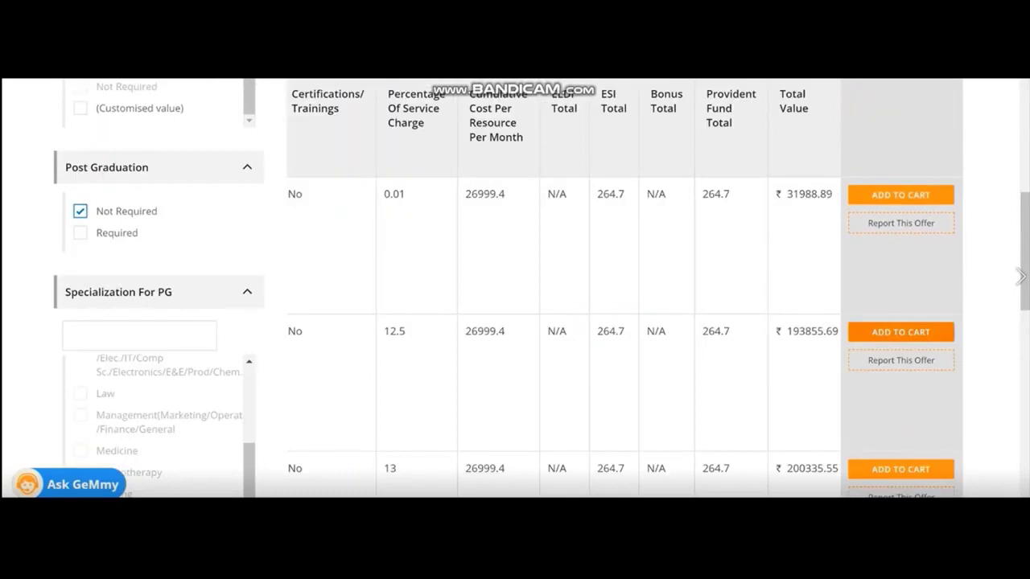
left_click(900, 332)
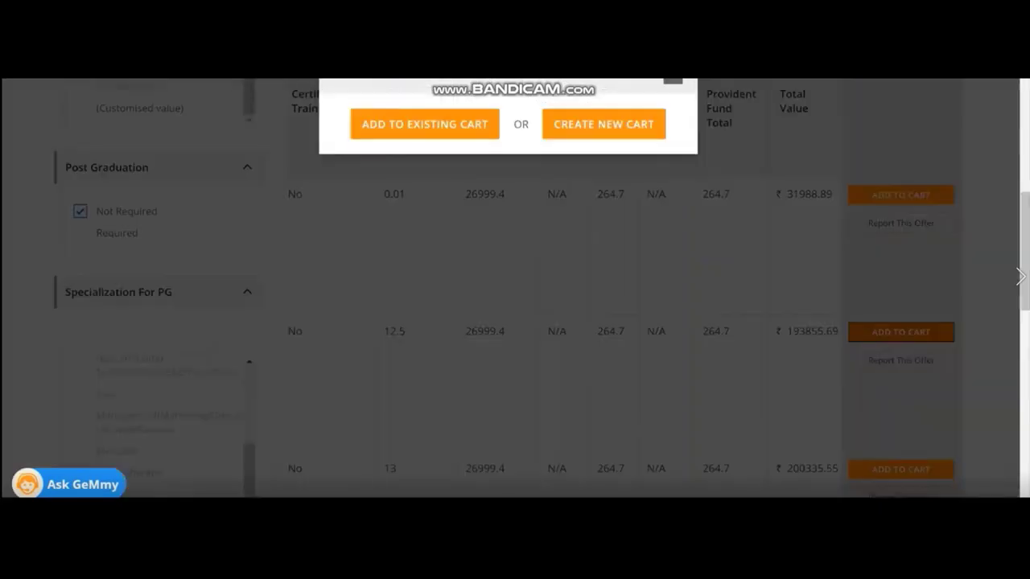
left_click(425, 124)
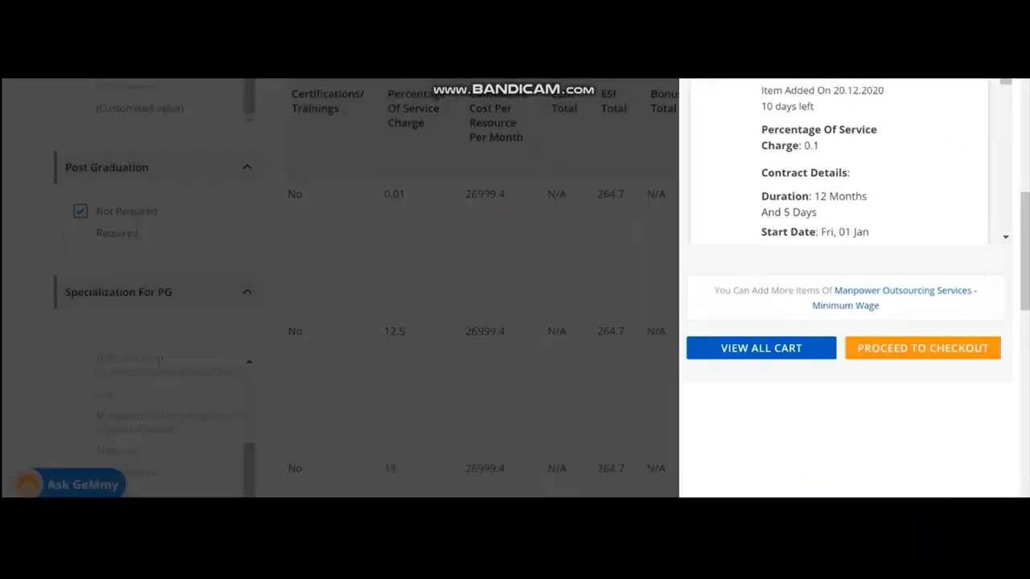
scroll(840, 161, "down", 3)
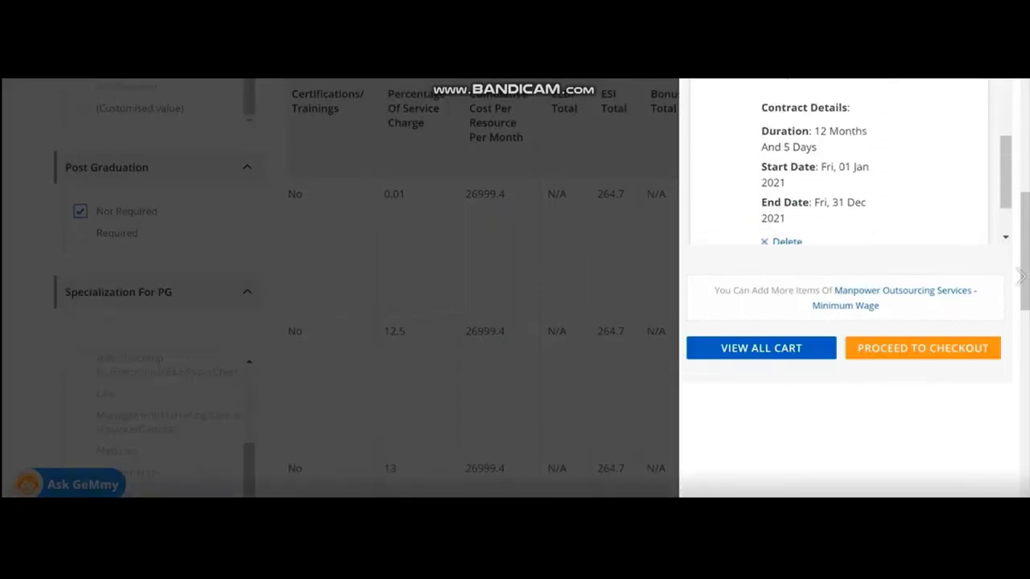
scroll(839, 160, "up", 1)
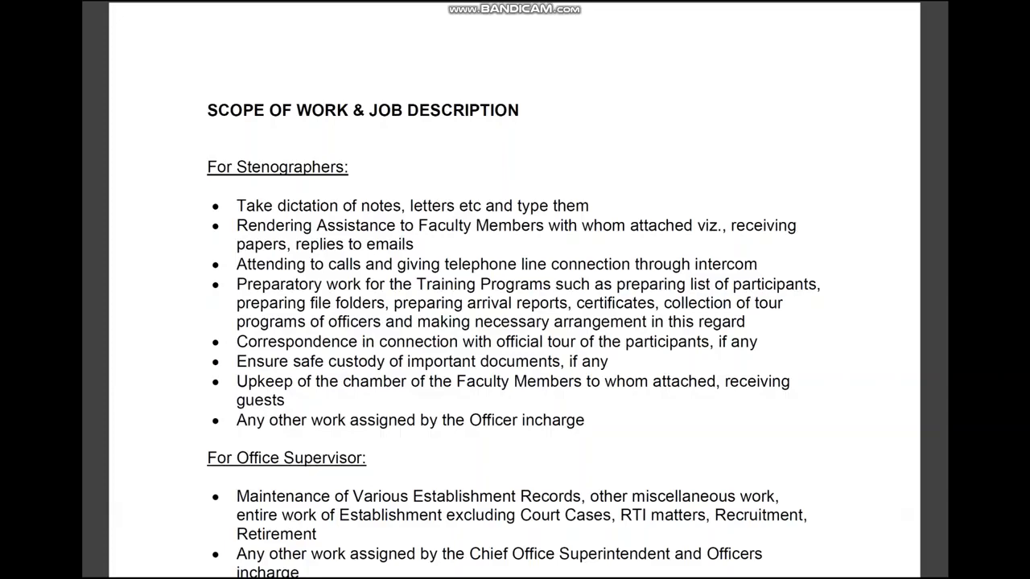
Review the Scope of Work & Job Description document from the stenographer duties through the Hindi translator duties
scroll(515, 289, "down", 4)
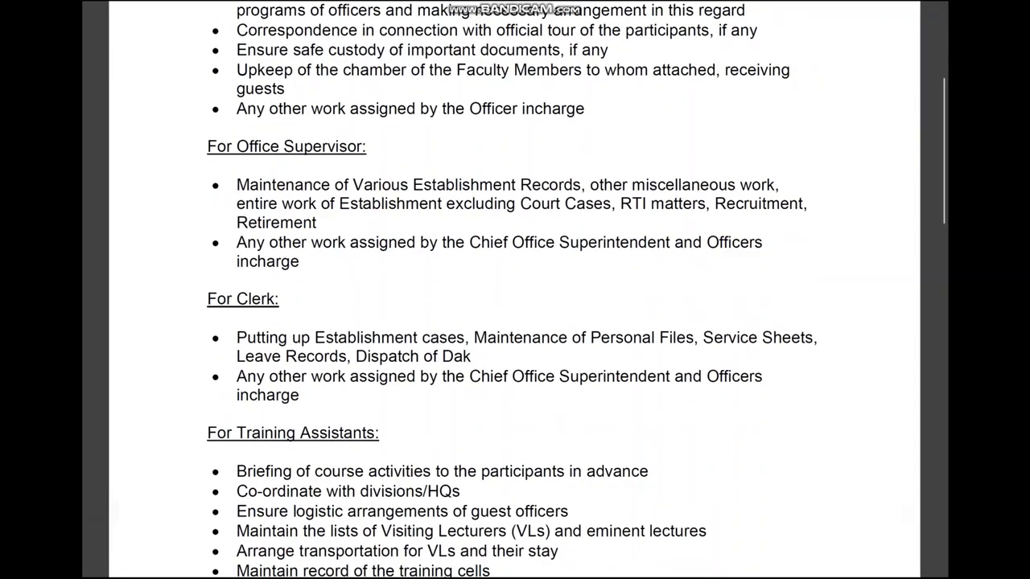
scroll(515, 289, "down", 5)
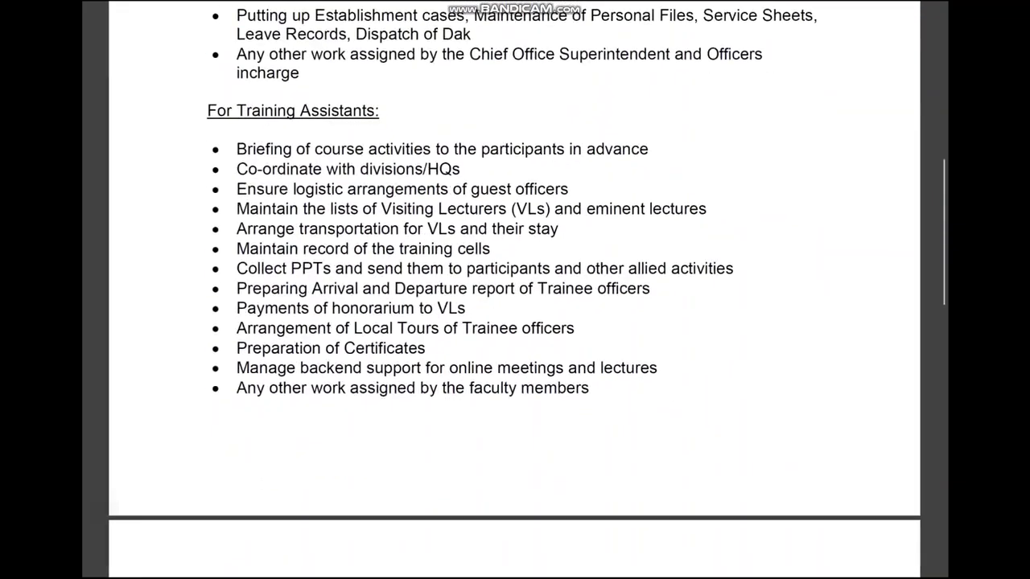
scroll(515, 289, "down", 3)
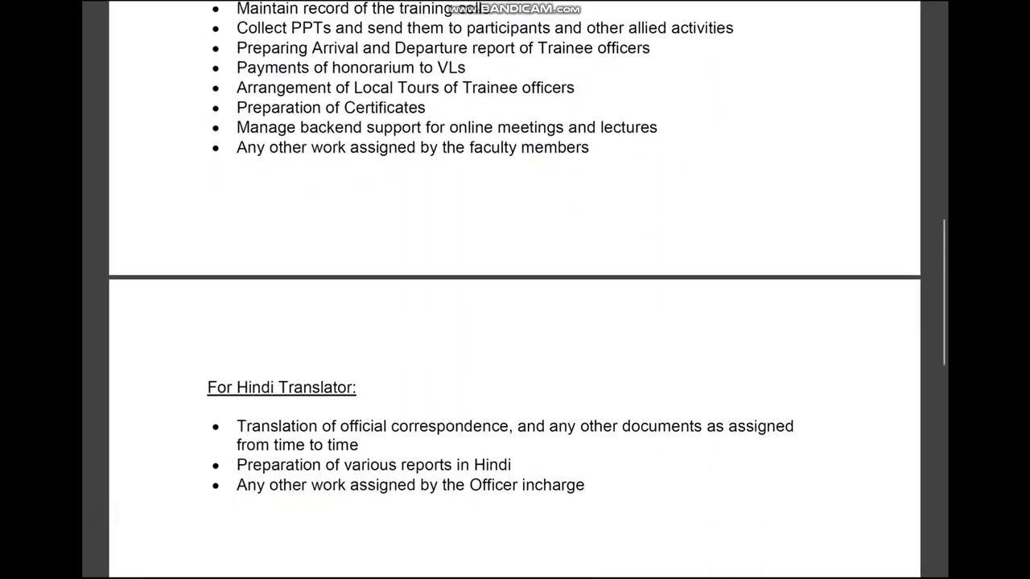
scroll(515, 290, "down", 1)
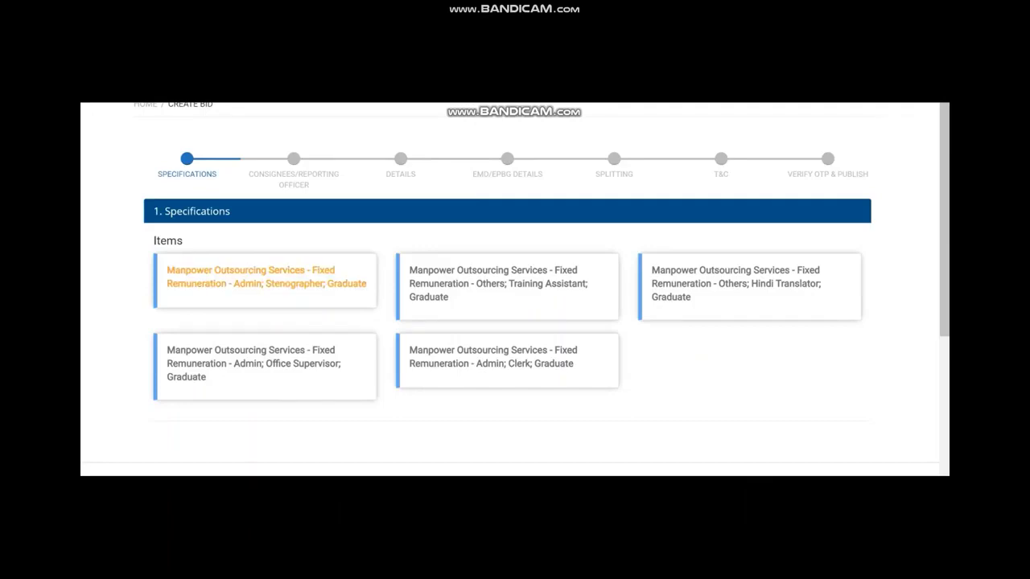
Review and save the specification of the Admin Stenographer Graduate item in the bid
left_click(267, 278)
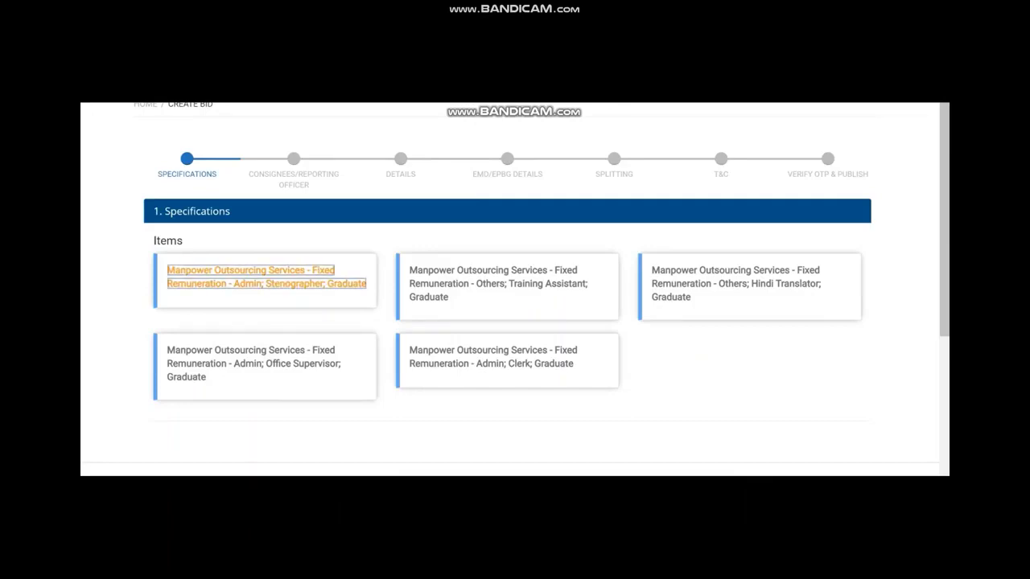
scroll(542, 289, "down", 4)
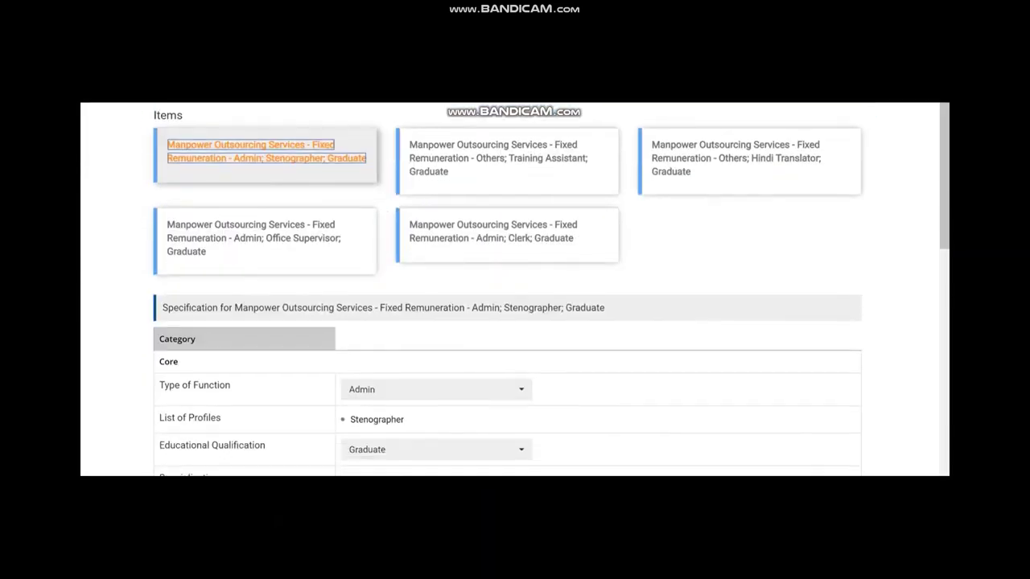
scroll(515, 289, "down", 2)
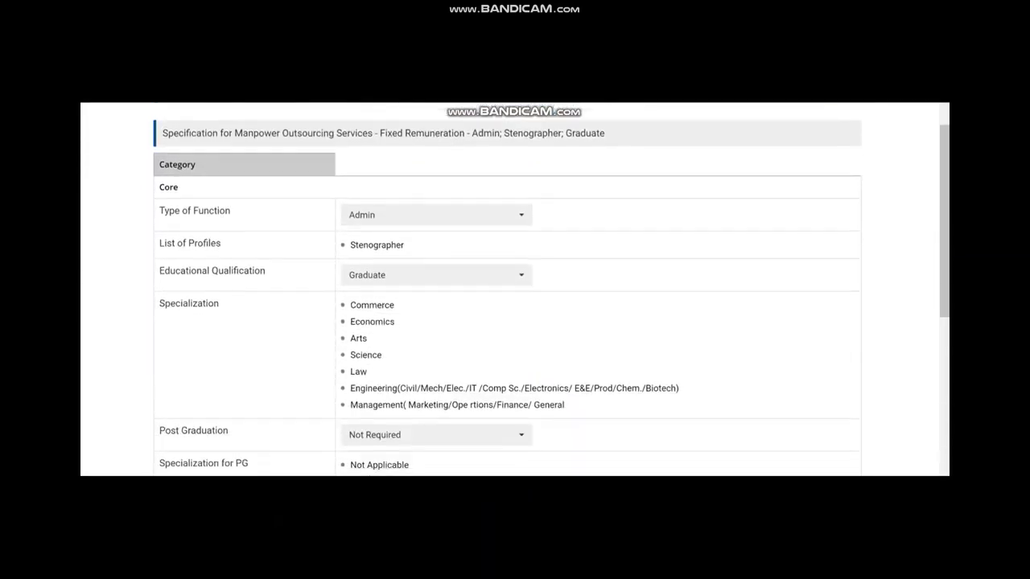
scroll(515, 290, "down", 2)
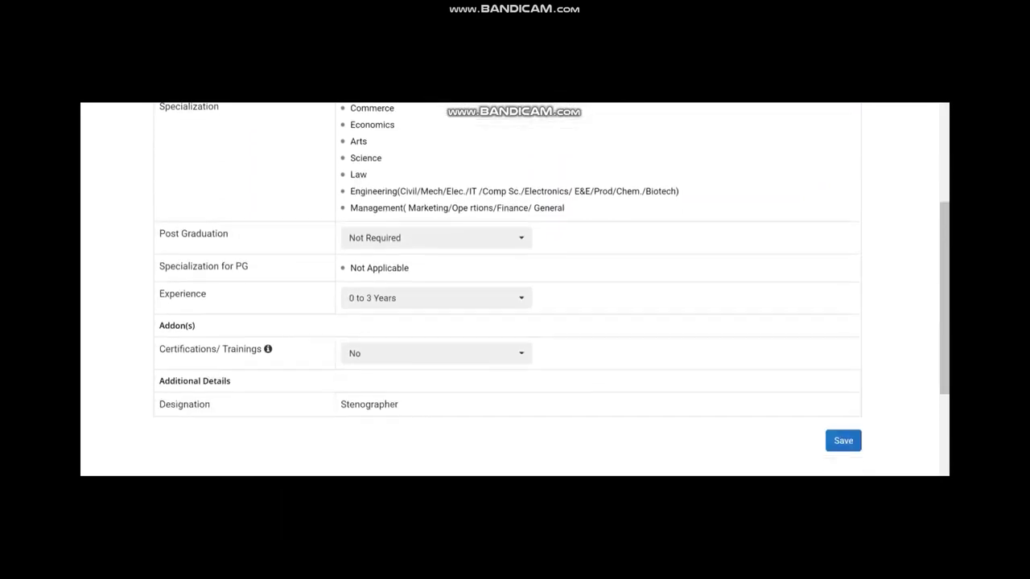
left_click(843, 419)
key("Return")
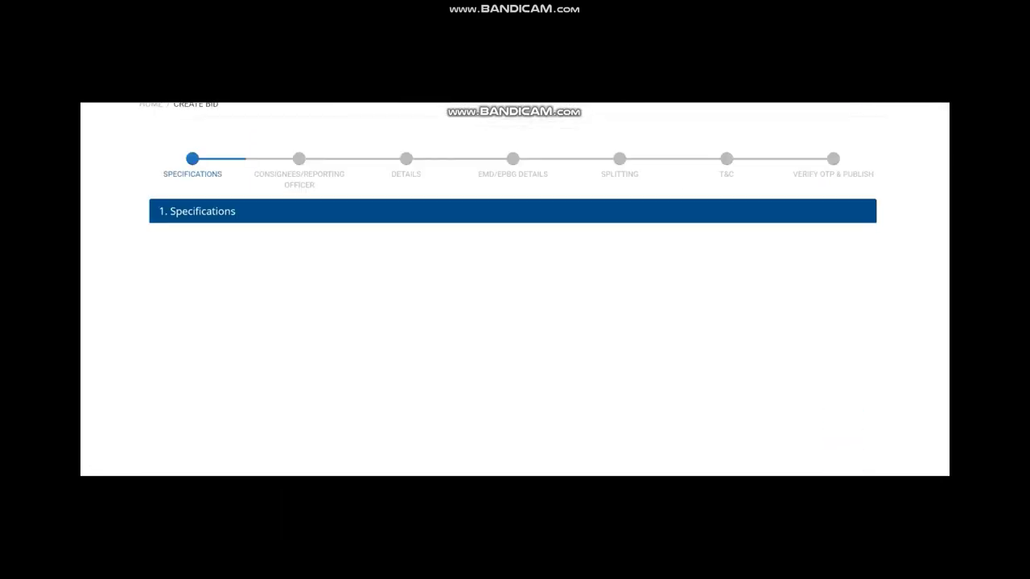
Check the item list in the bid specifications and continue to the Consignees/Reporting Officer stage
scroll(515, 290, "down", 4)
scroll(515, 290, "up", 3)
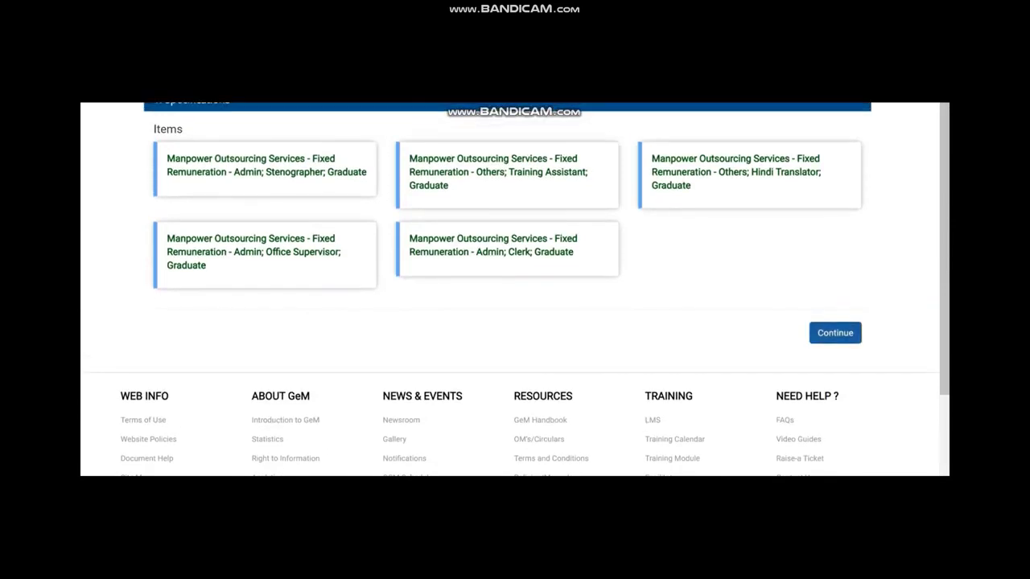
left_click(835, 333)
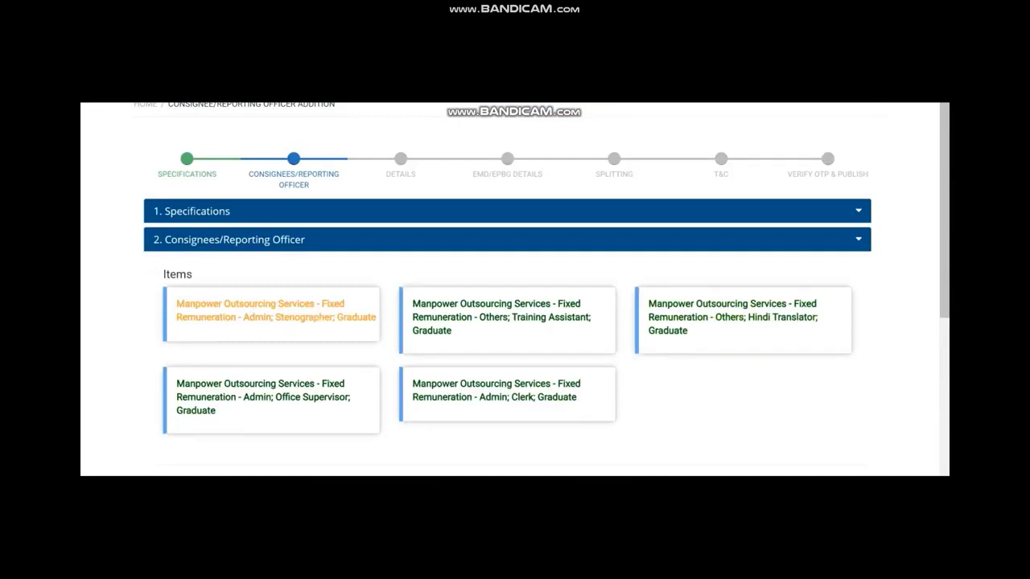
Review and save the consignee, resource quantity and pay requirements for the Stenographer item
left_click(276, 310)
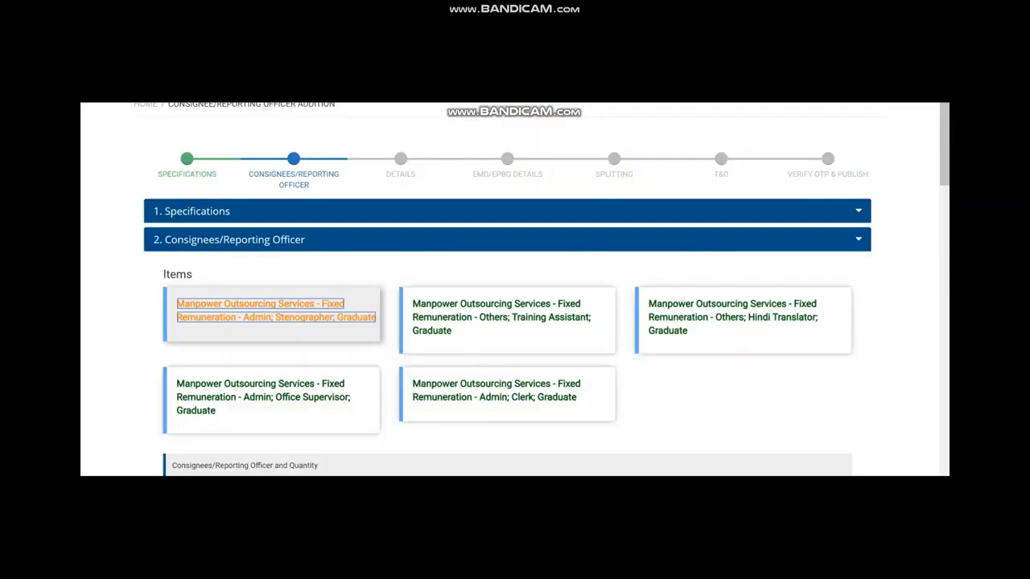
scroll(515, 322, "down", 4)
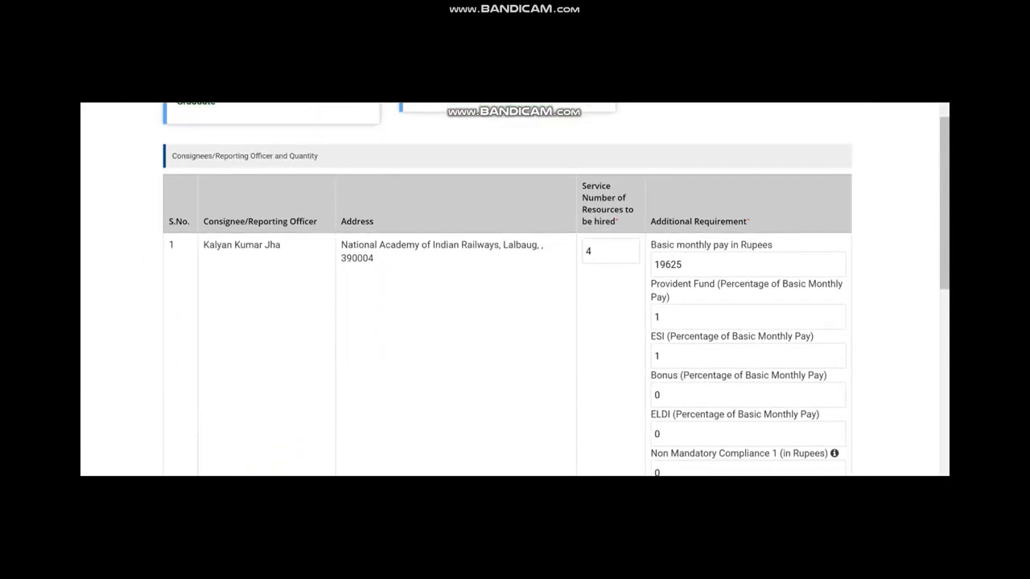
scroll(515, 322, "down", 1)
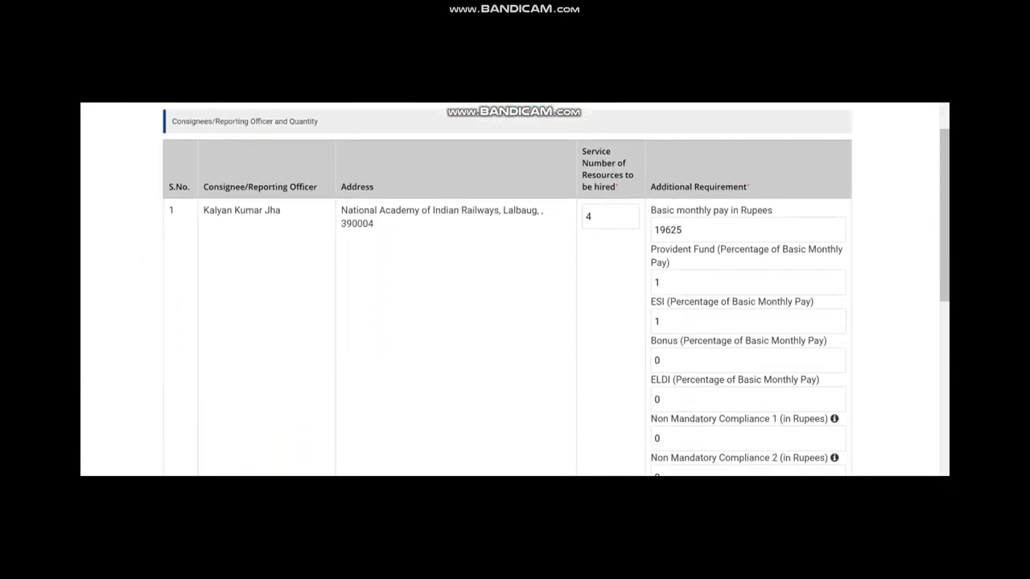
scroll(837, 285, "down", 3)
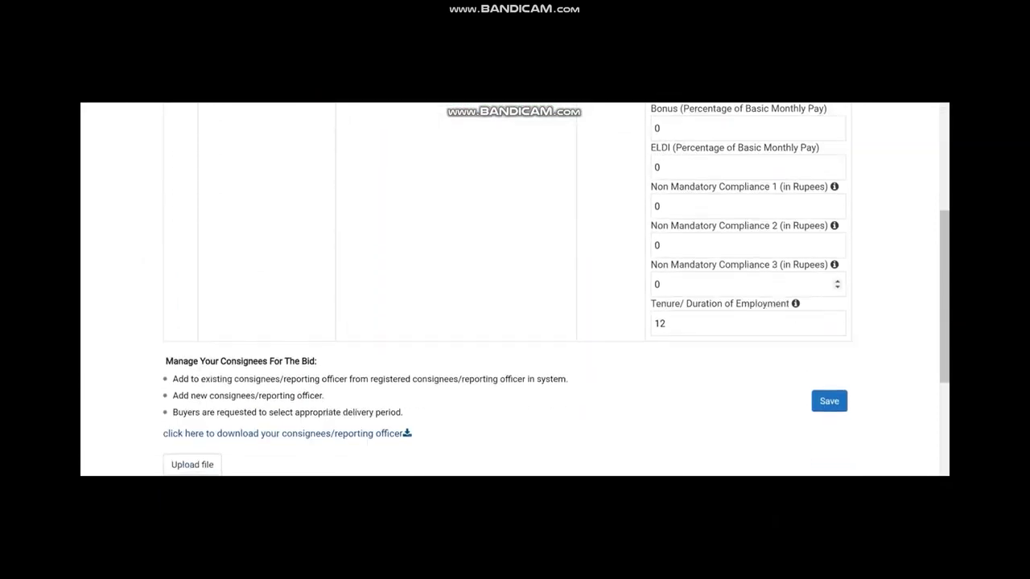
left_click(828, 400)
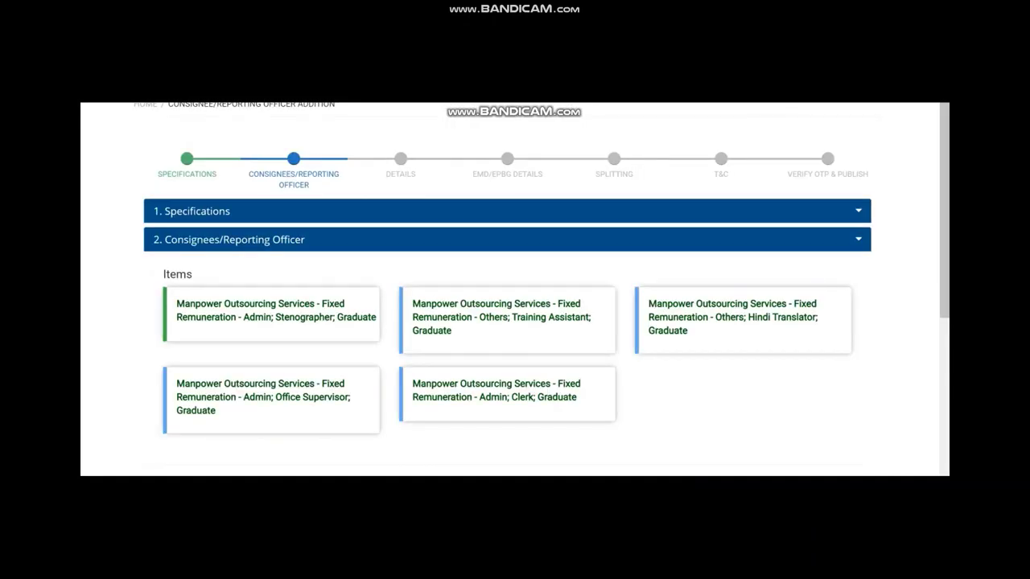
Open the Training Assistant item's consignee entry and continue from the consignee stage to the bid details
left_click(499, 317)
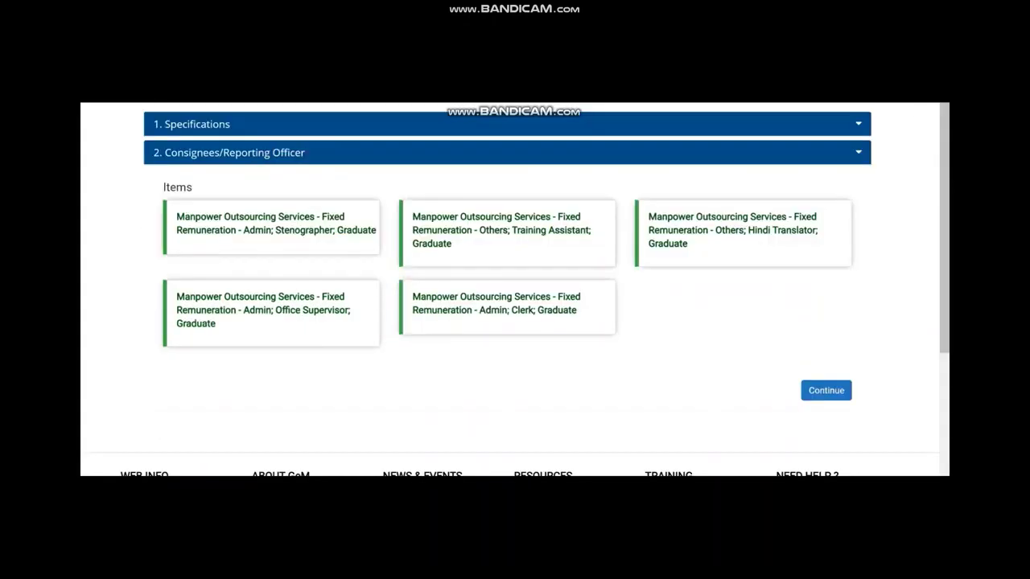
scroll(515, 289, "down", 1)
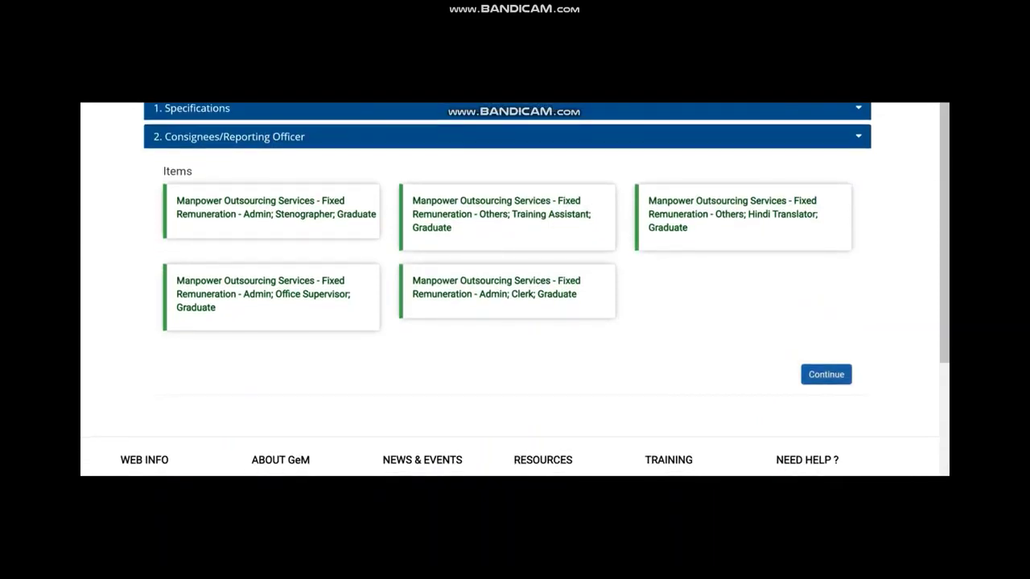
left_click(827, 375)
left_click(825, 374)
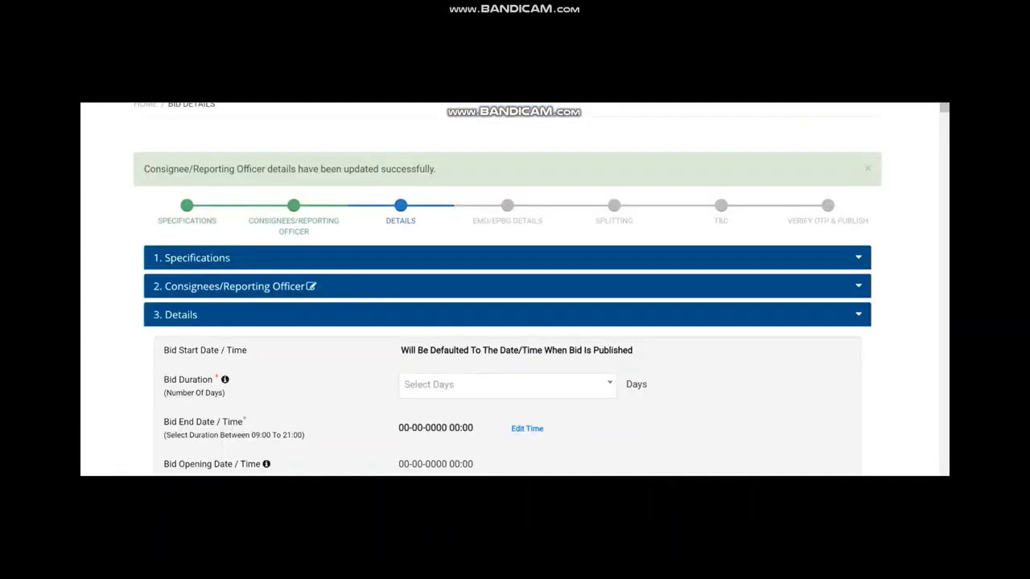
Set the bid duration to 10 days and acknowledge the updated end date
scroll(515, 290, "down", 2)
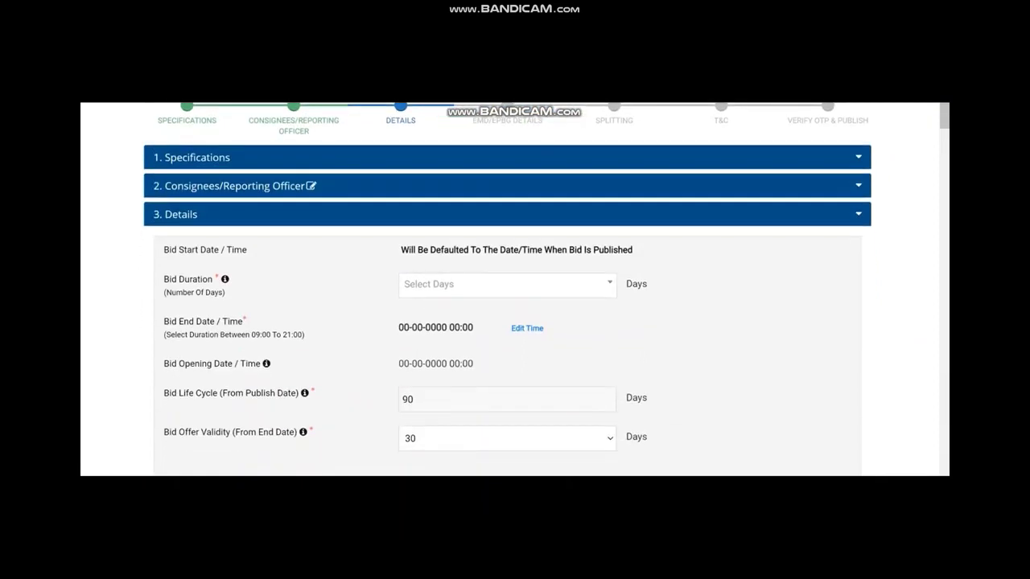
left_click(506, 285)
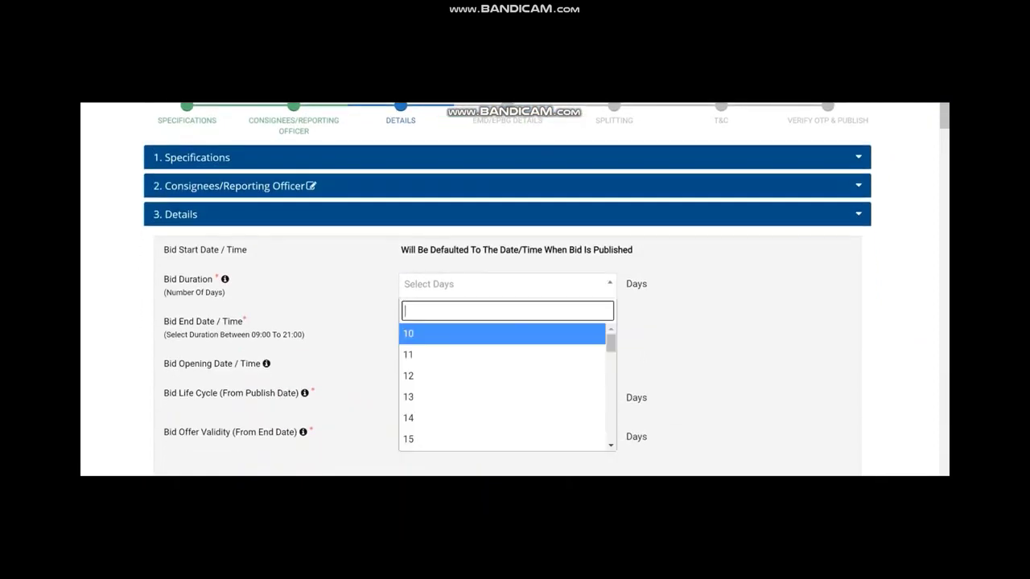
key("Return")
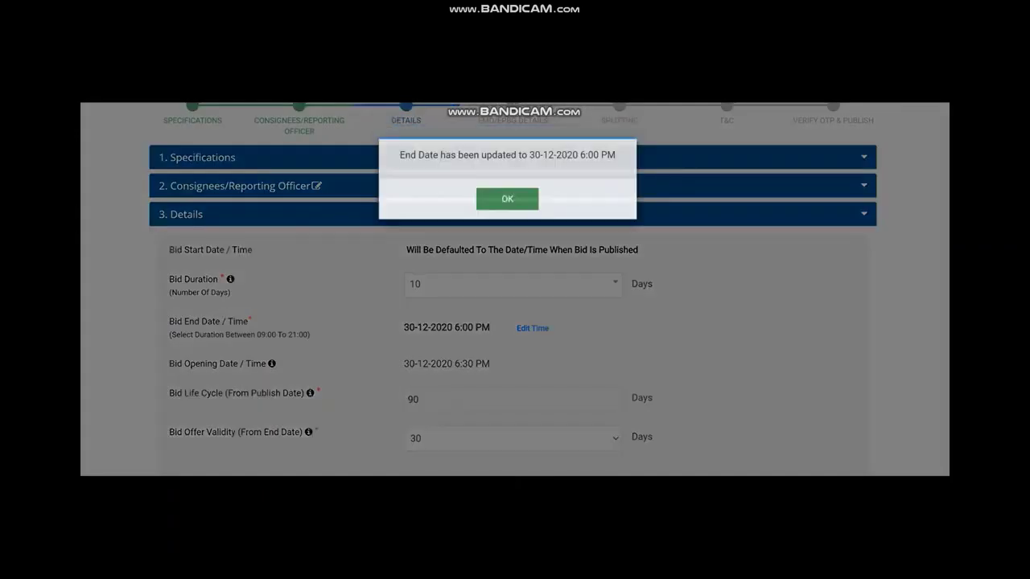
left_click(507, 207)
Check the periods available for the bid offer validity counted from the end date
scroll(515, 322, "down", 3)
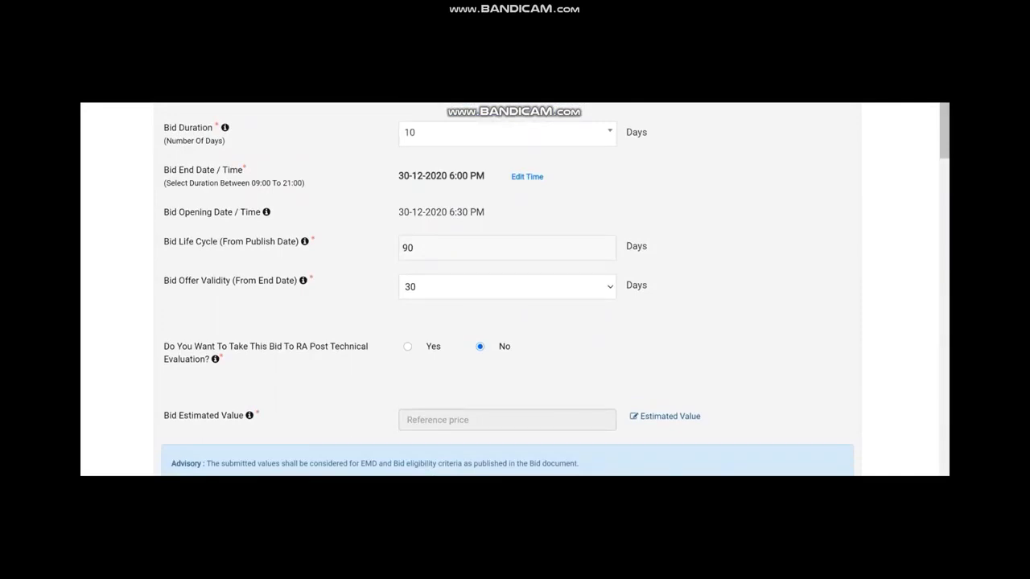
scroll(515, 290, "down", 1)
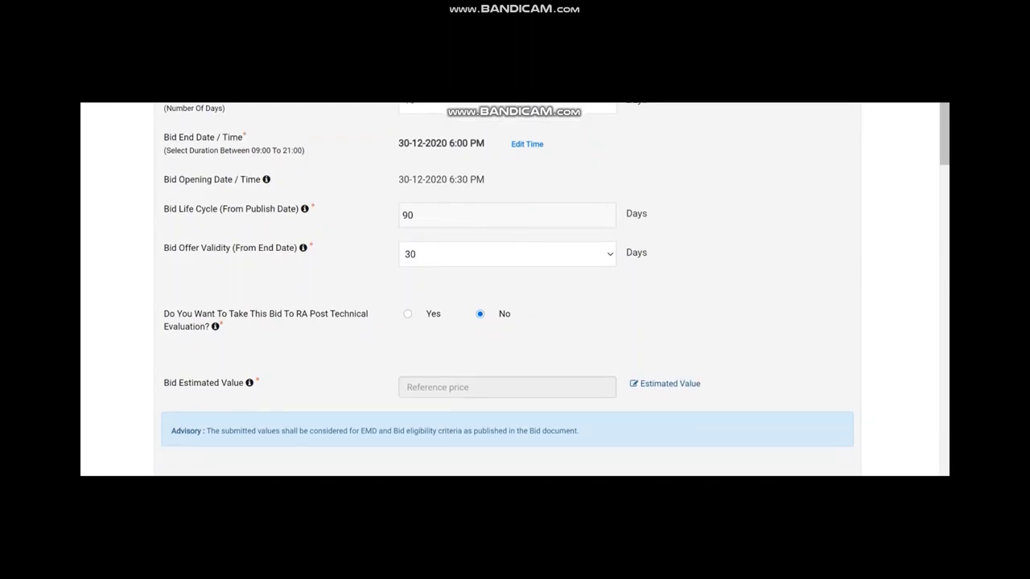
left_click(507, 254)
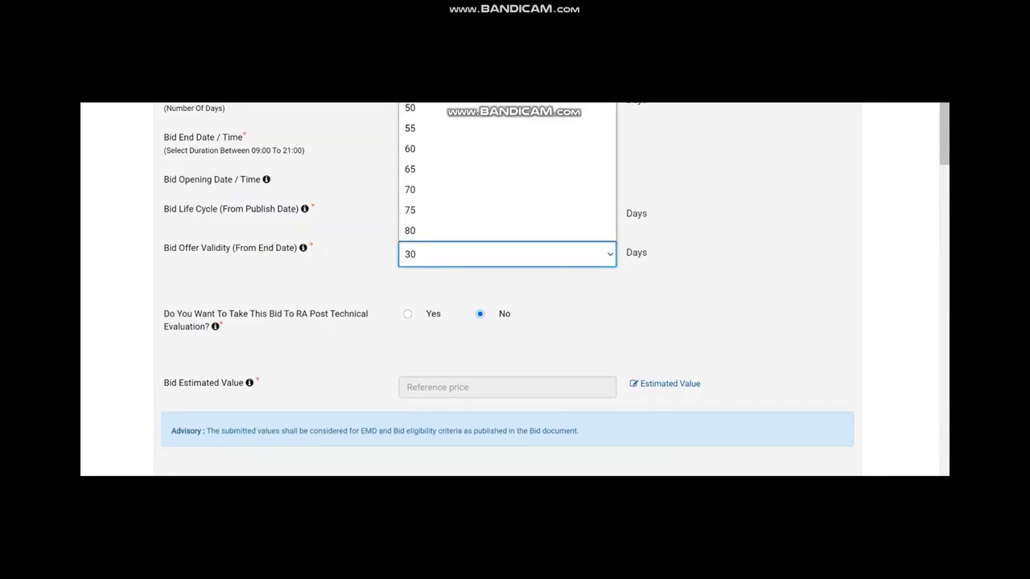
left_click(724, 273)
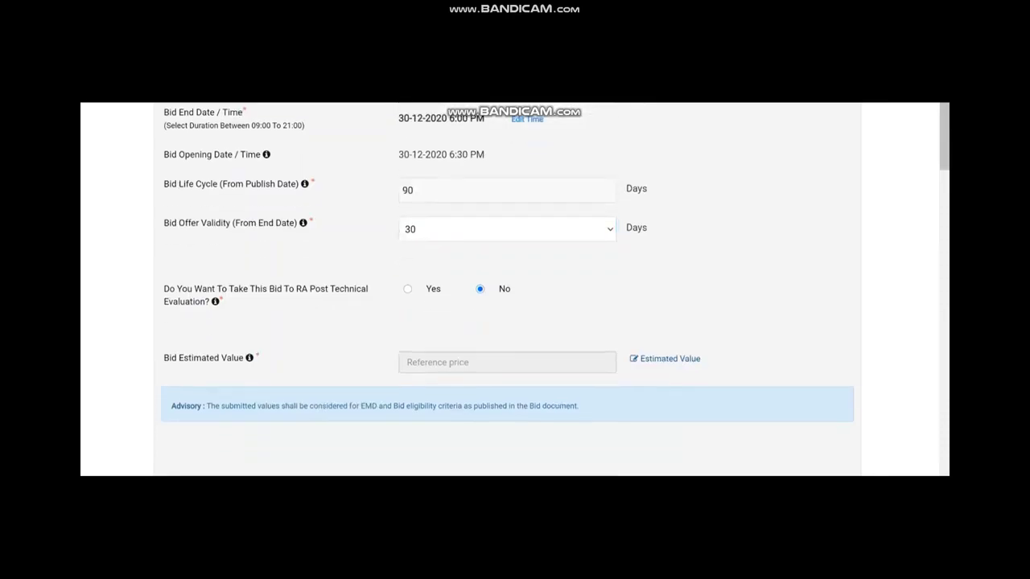
Enter and save estimated service values of 1000000 for Stenographer, Hindi Translator and Clerk, 1200000 for Training Assistant and 800000 for Office Supervisor
scroll(515, 290, "down", 1)
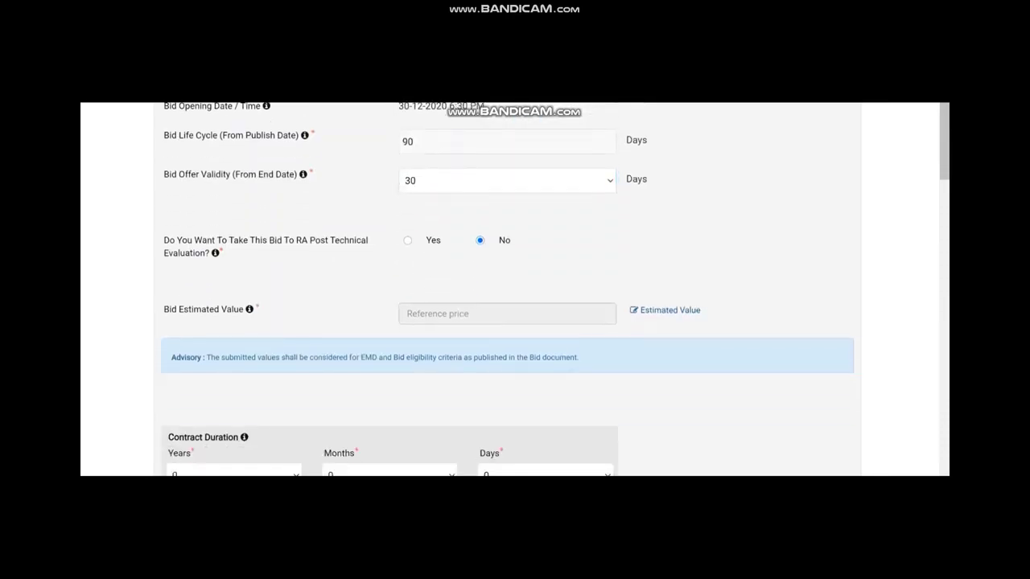
scroll(508, 286, "down", 1)
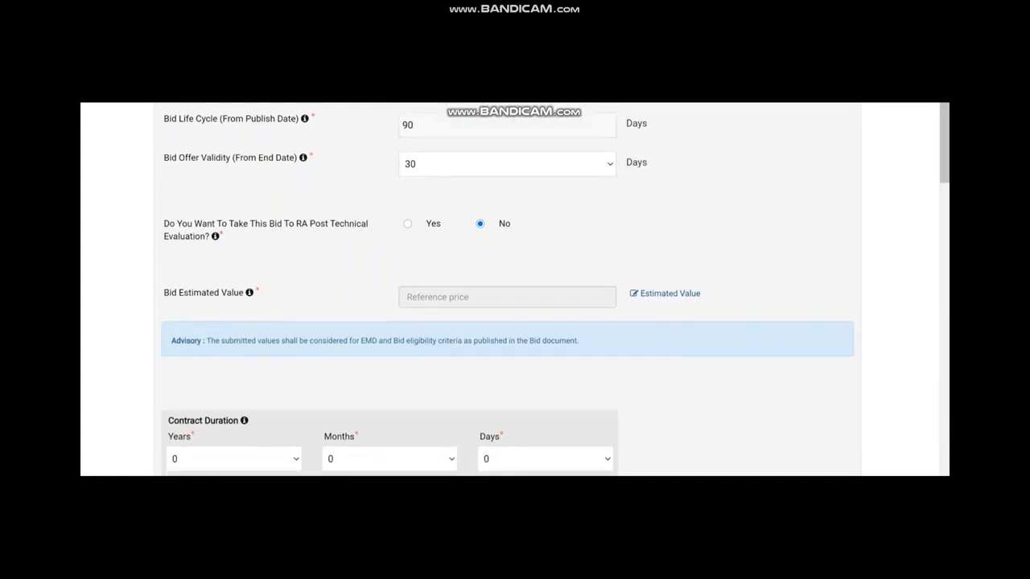
scroll(515, 290, "down", 1)
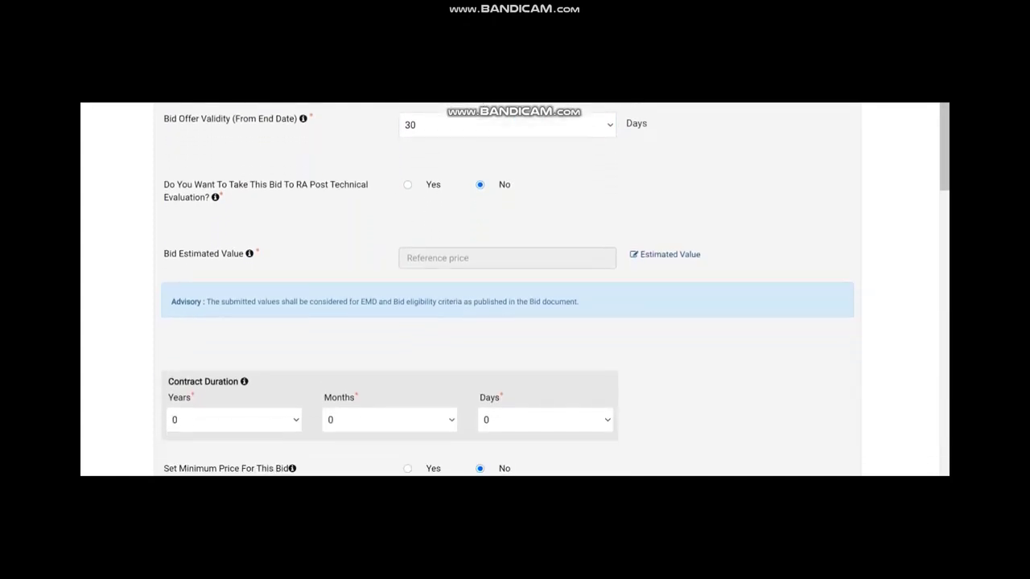
left_click(666, 255)
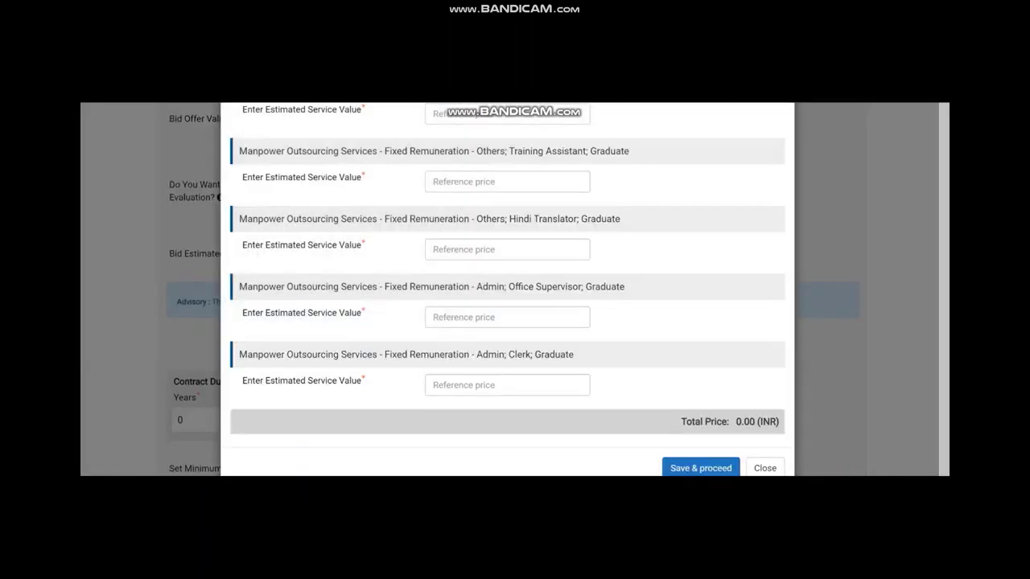
left_click(507, 115)
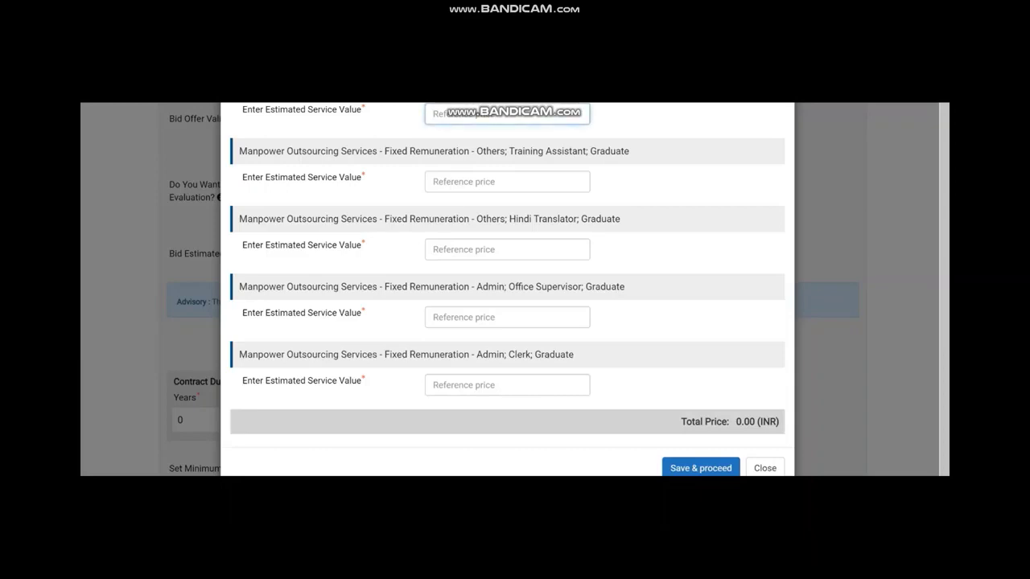
type("100000")
left_click(507, 181)
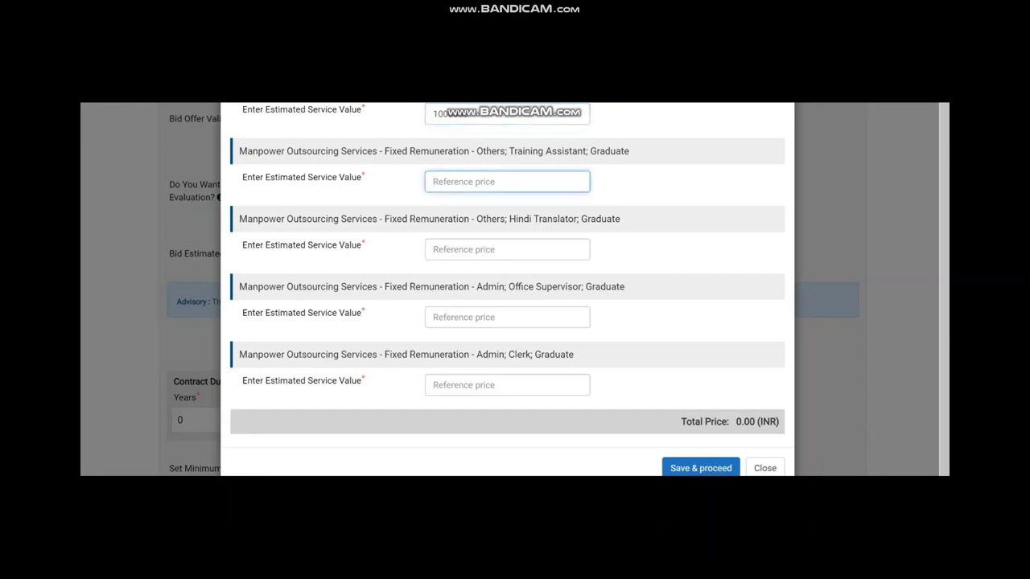
type("1200000")
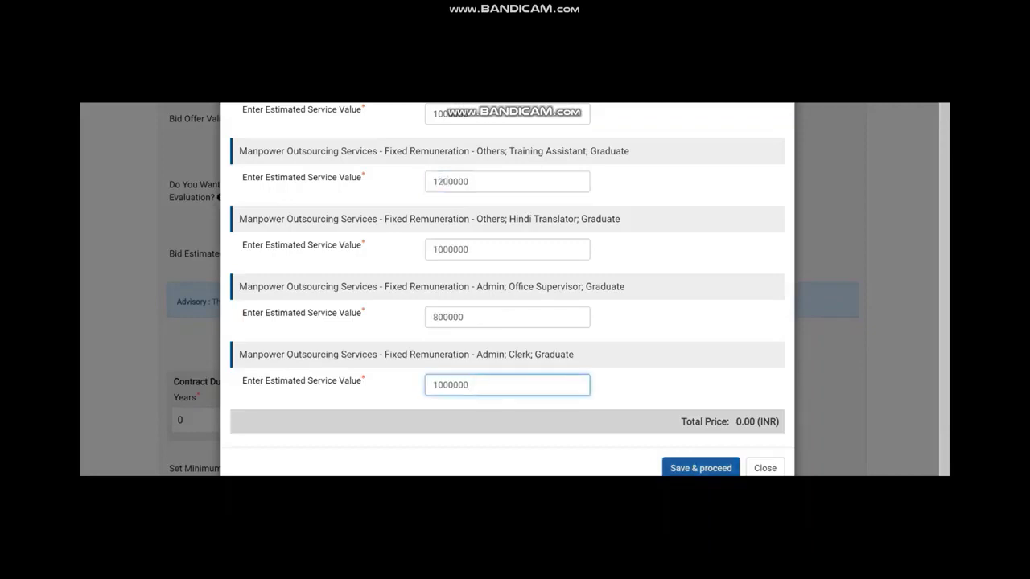
left_click(701, 468)
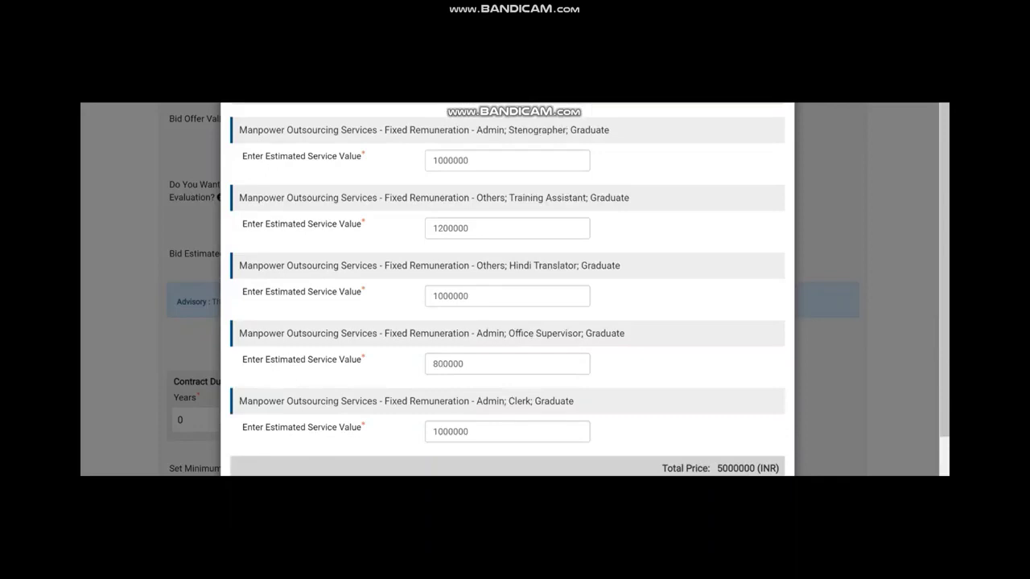
scroll(507, 289, "down", 1)
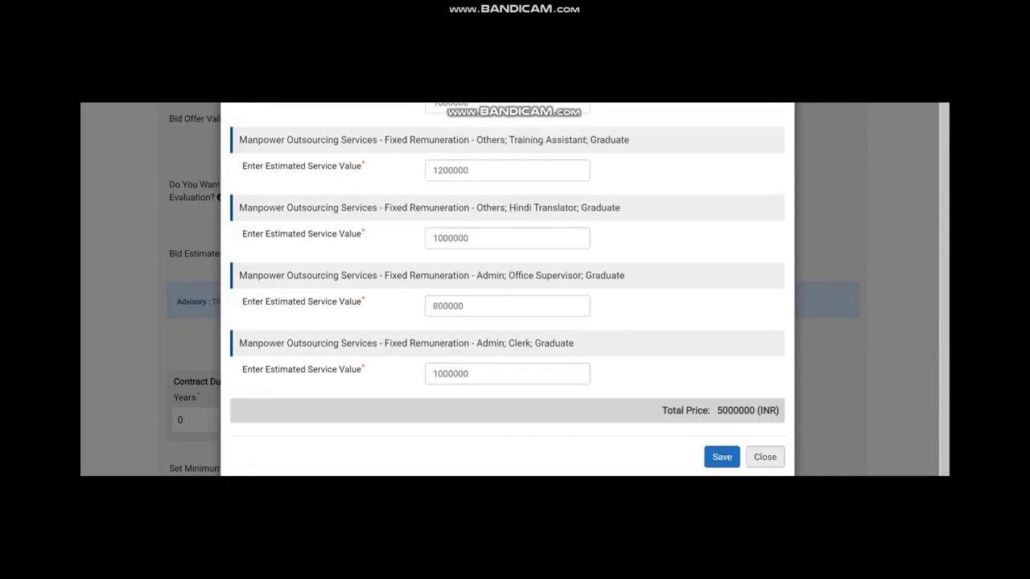
left_click(765, 457)
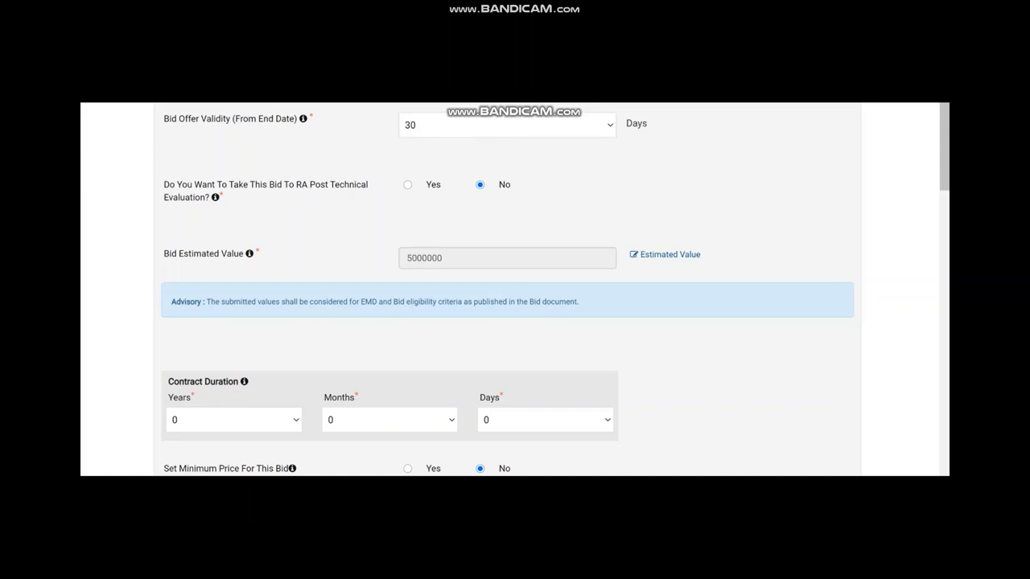
Set the contract duration of the bid to 1 year
scroll(515, 290, "down", 1)
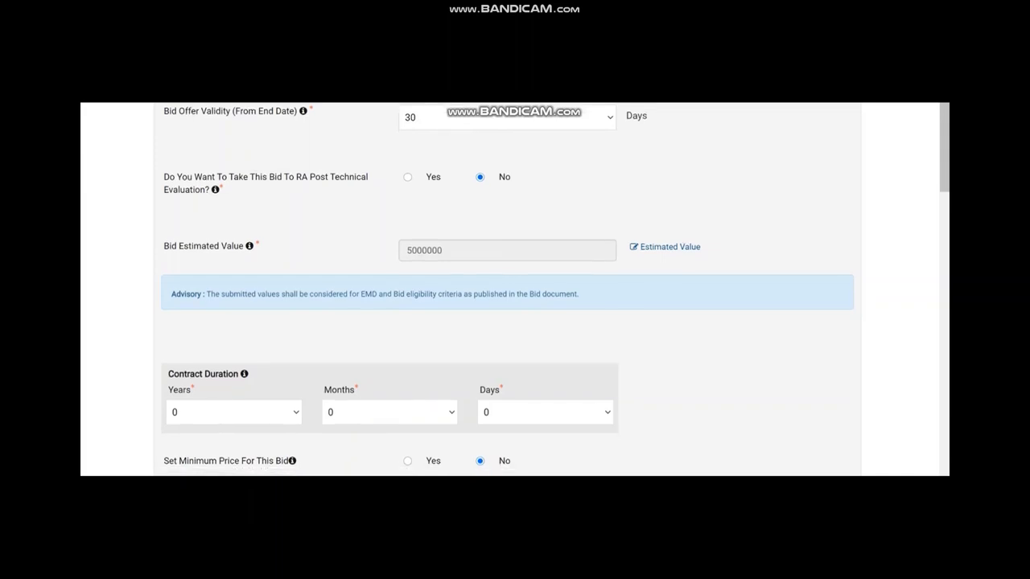
scroll(515, 290, "down", 3)
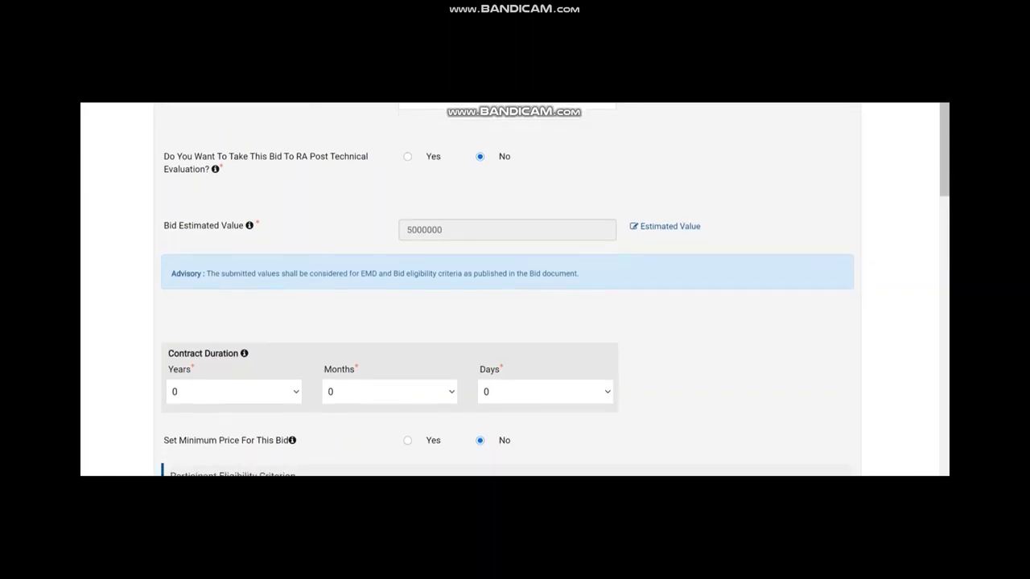
scroll(515, 290, "down", 5)
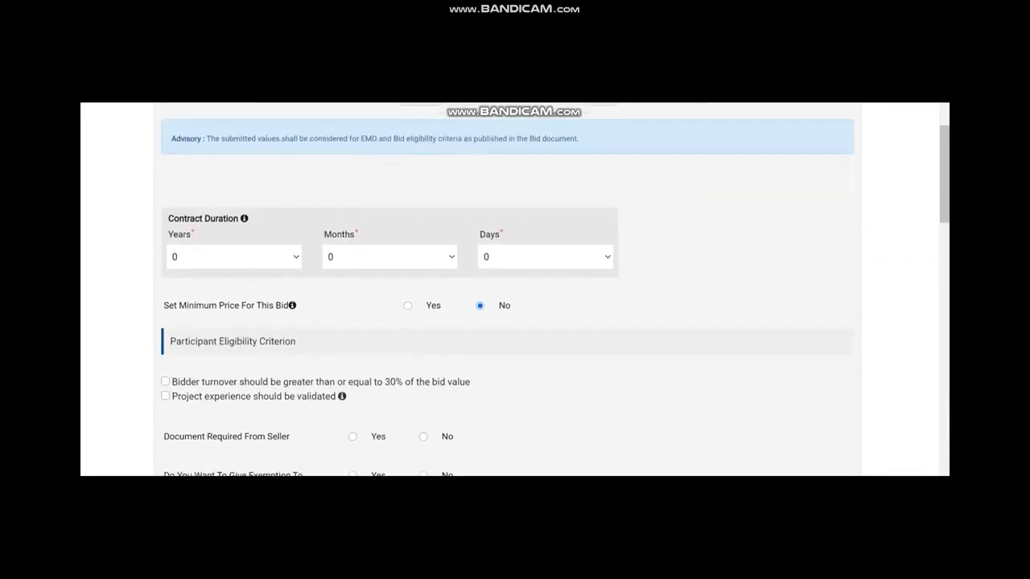
left_click(235, 253)
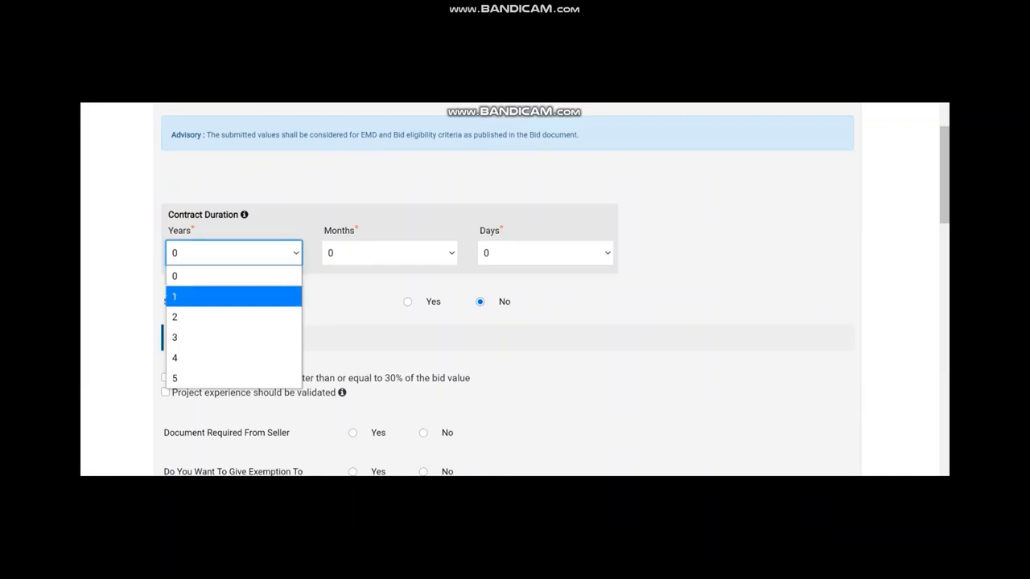
left_click(233, 296)
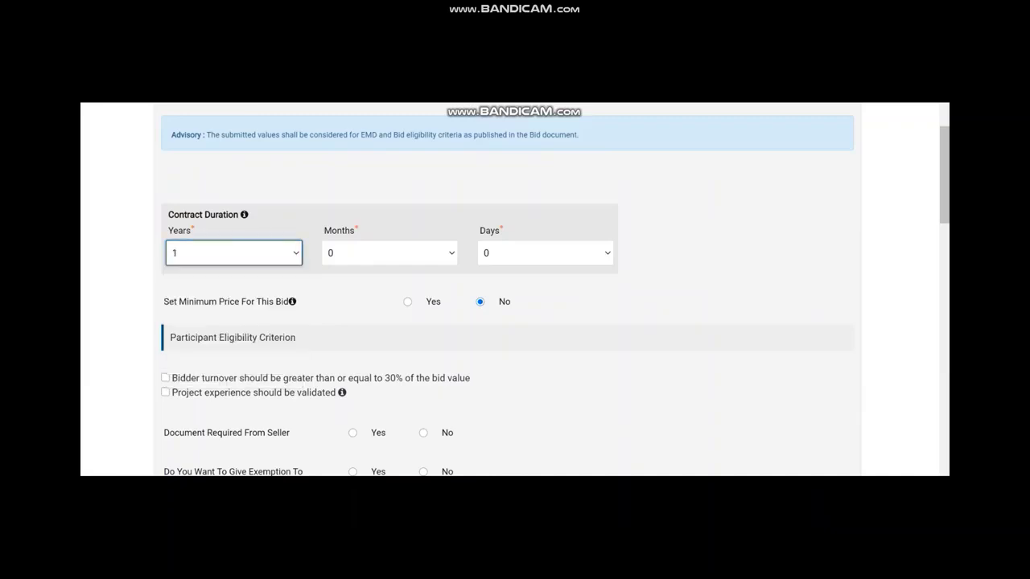
Require bidder turnover of at least 30% of the bid value and validated project experience as participant eligibility criteria
scroll(515, 290, "down", 2)
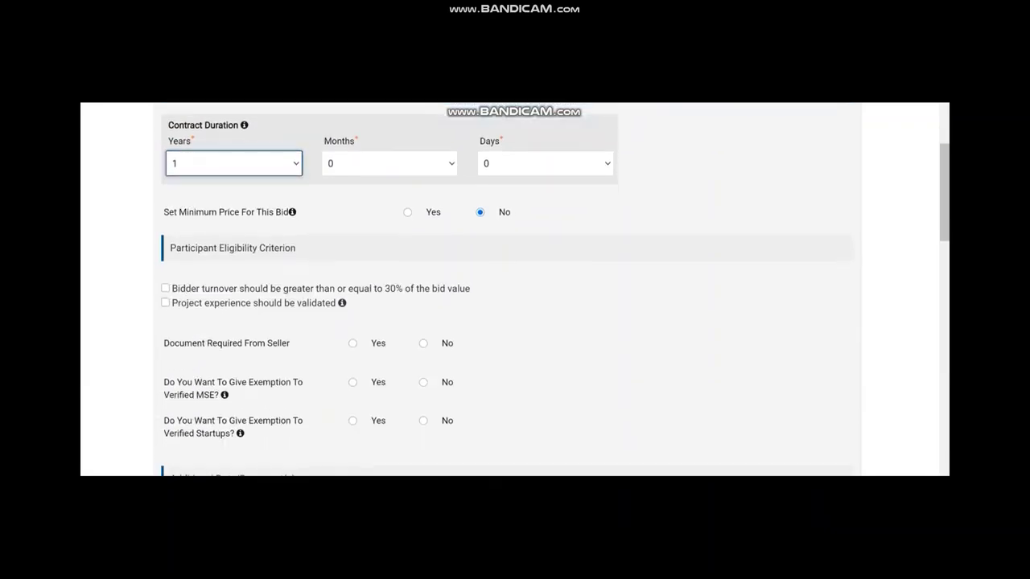
scroll(515, 289, "down", 2)
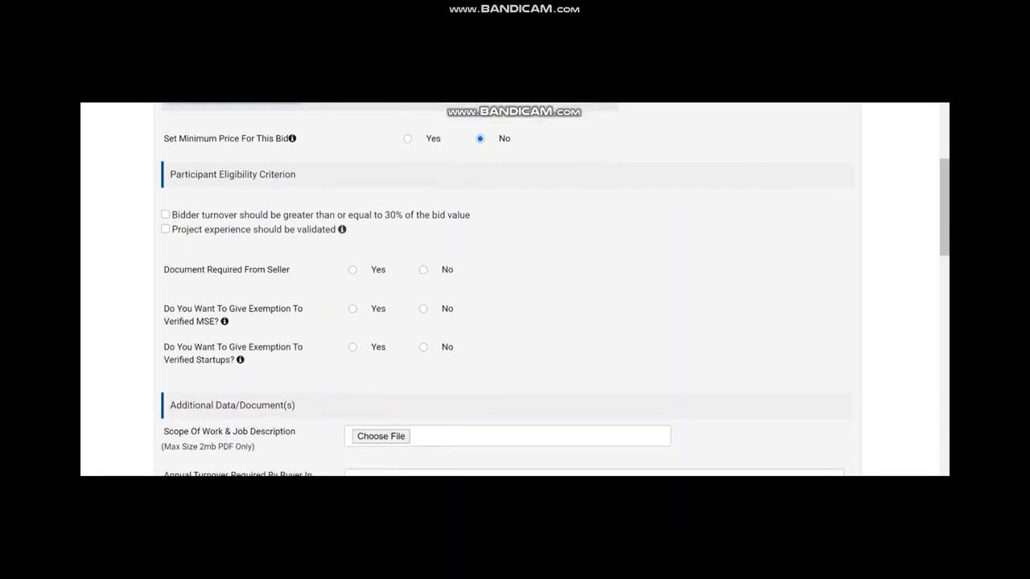
scroll(515, 290, "down", 1)
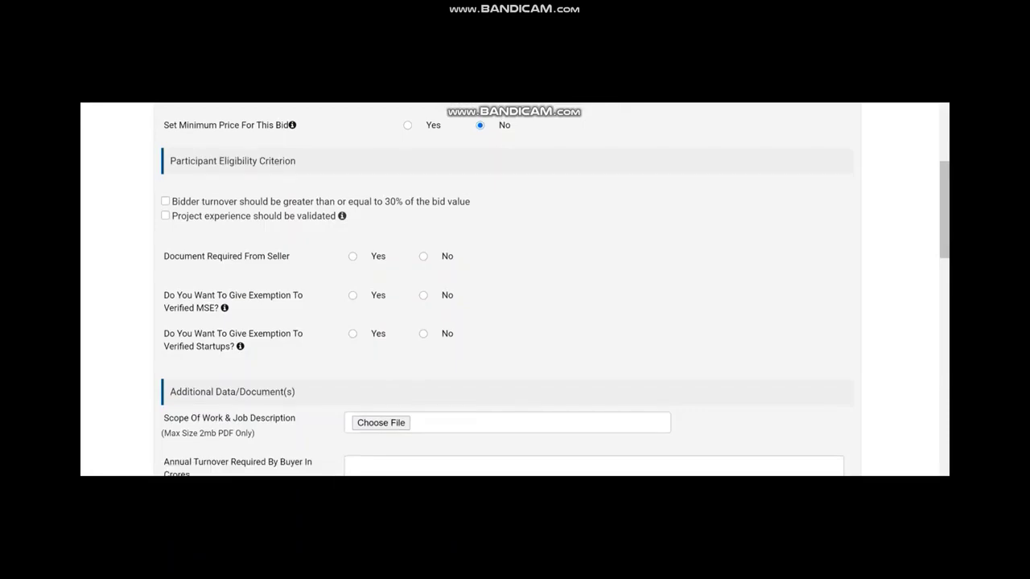
left_click(165, 201)
left_click(165, 215)
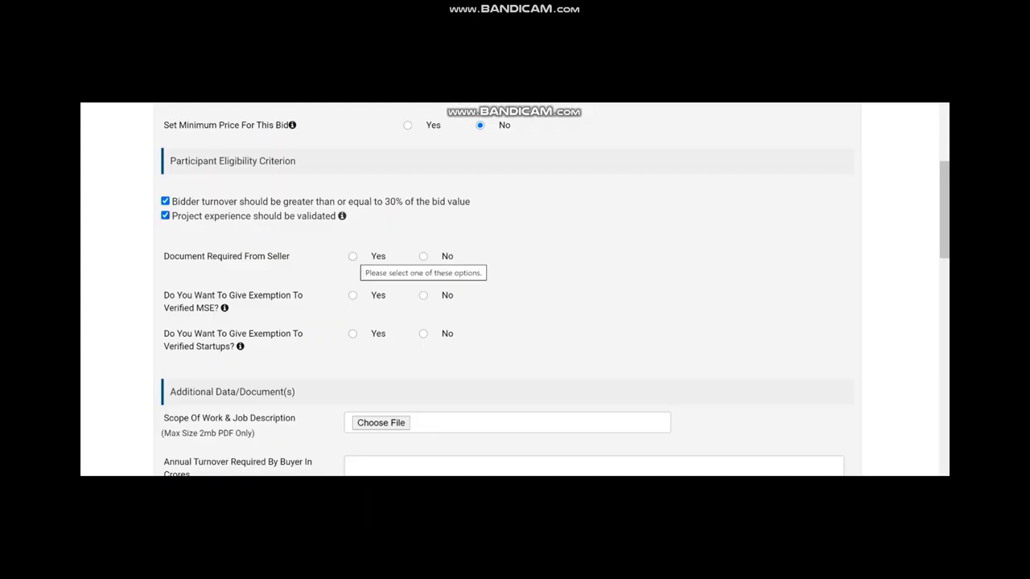
Require Certificate, OEM Authorization Certificate, OEM Annual Turnover and Additional Doc 1 from the seller, and give no exemption to verified MSEs or startups
left_click(353, 257)
left_click(645, 260)
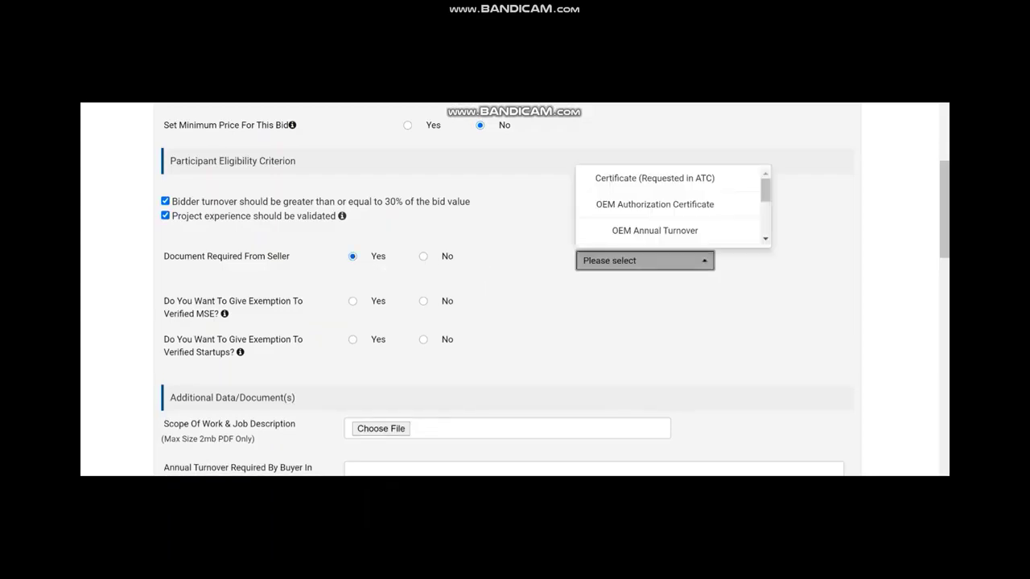
left_click(655, 178)
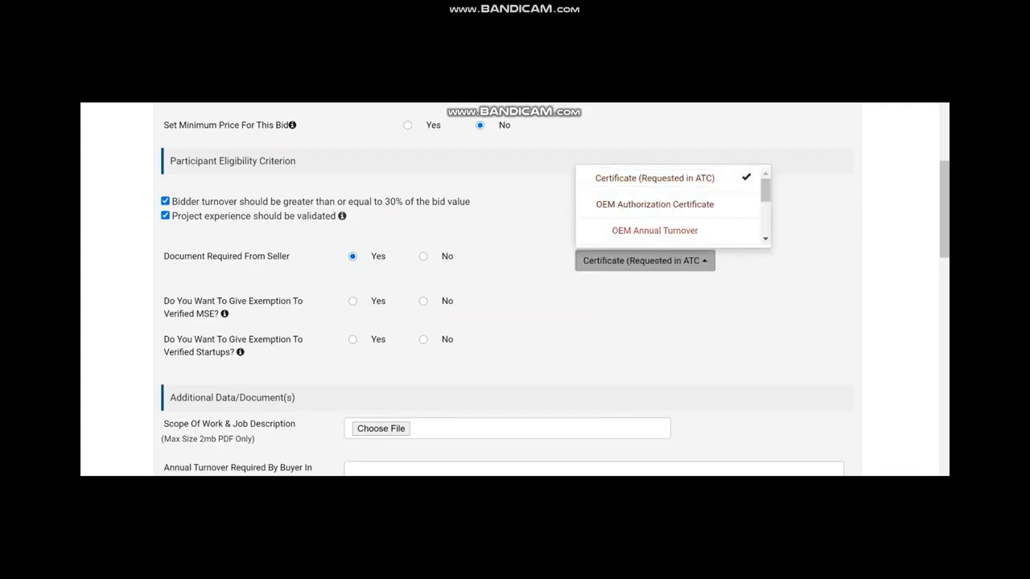
left_click(655, 231)
scroll(654, 204, "down", 2)
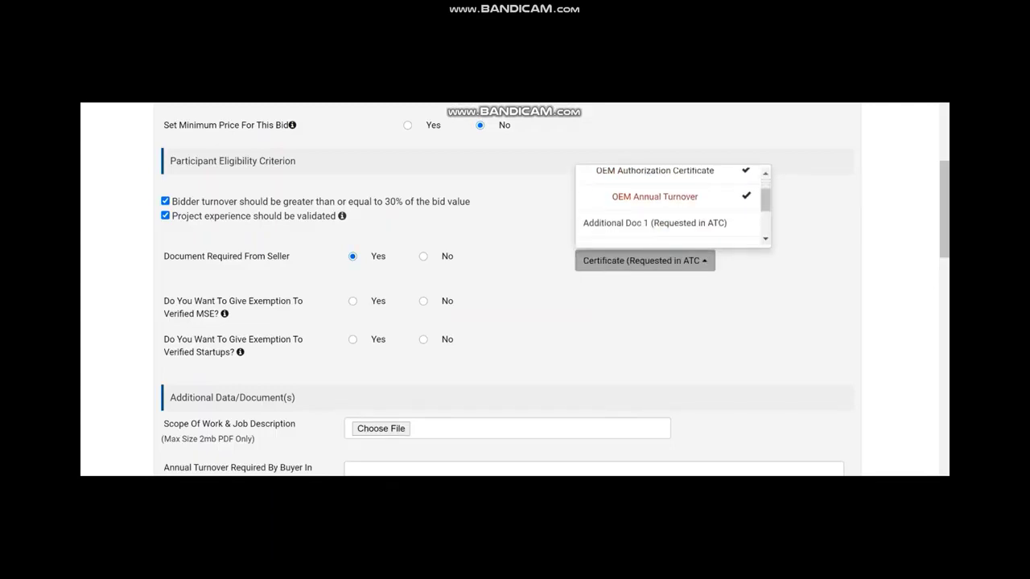
left_click(654, 191)
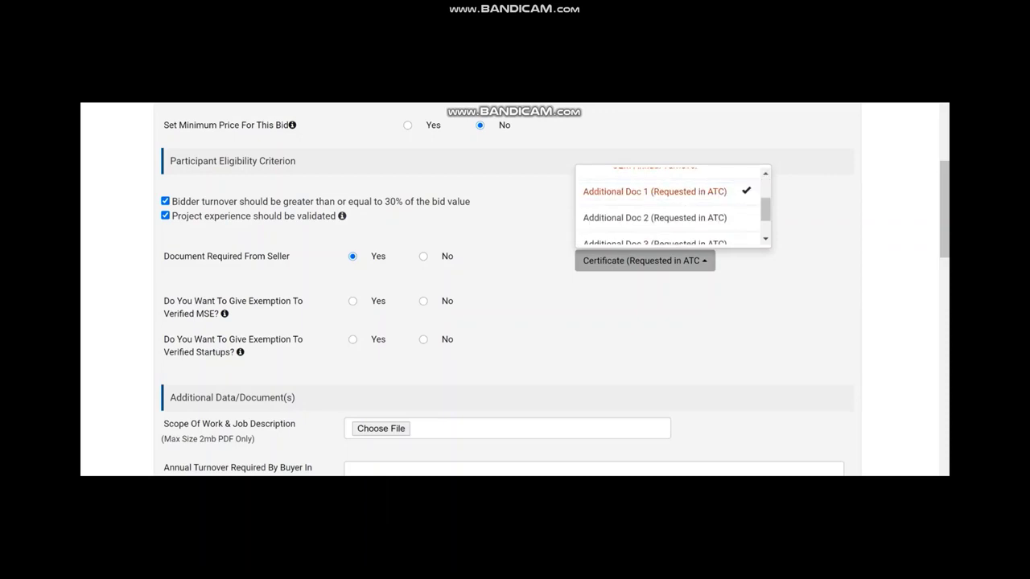
key("Escape")
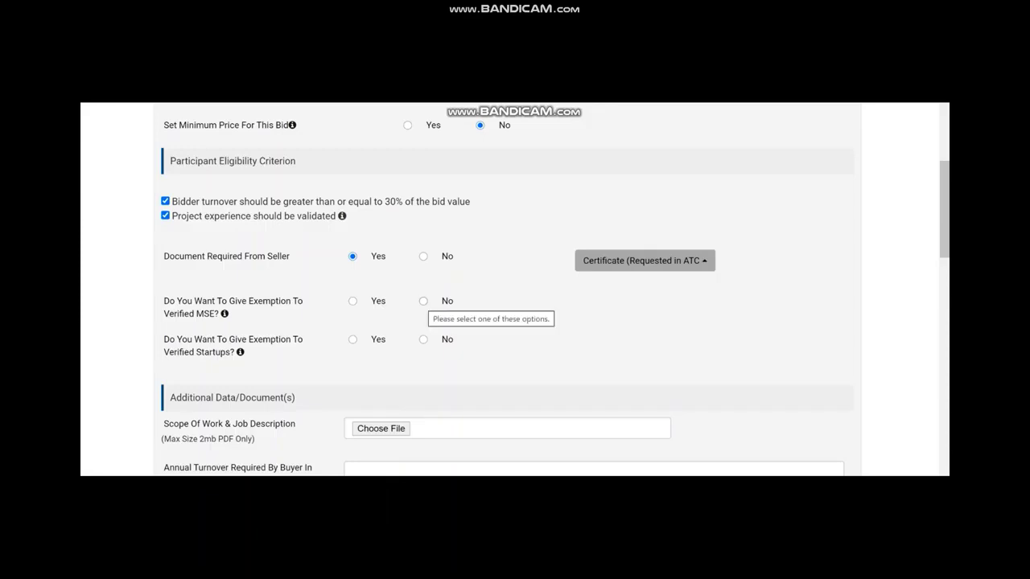
left_click(423, 301)
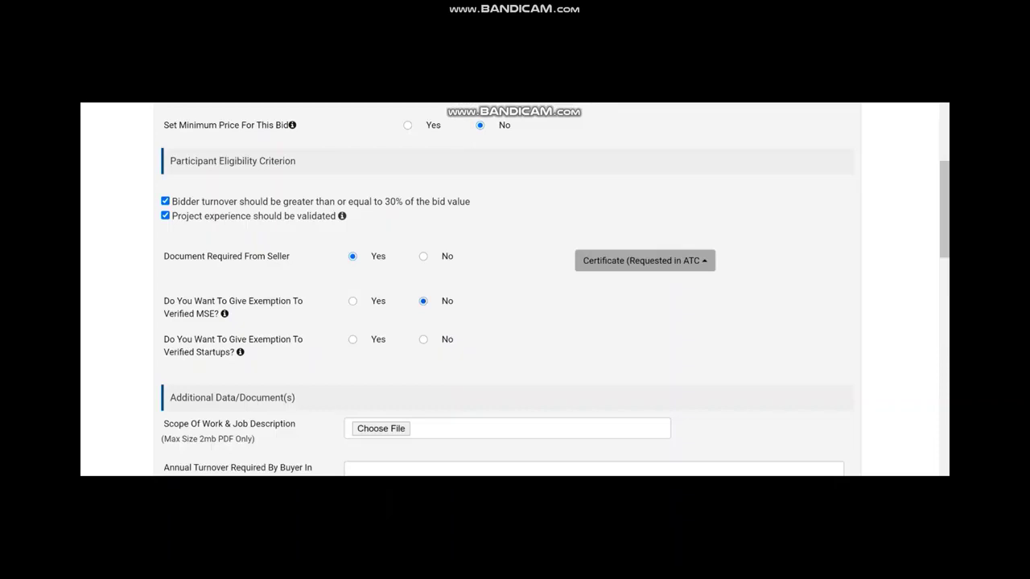
left_click(423, 339)
Upload the scope of work PDF as the Scope Of Work & Job Description document
scroll(502, 290, "down", 3)
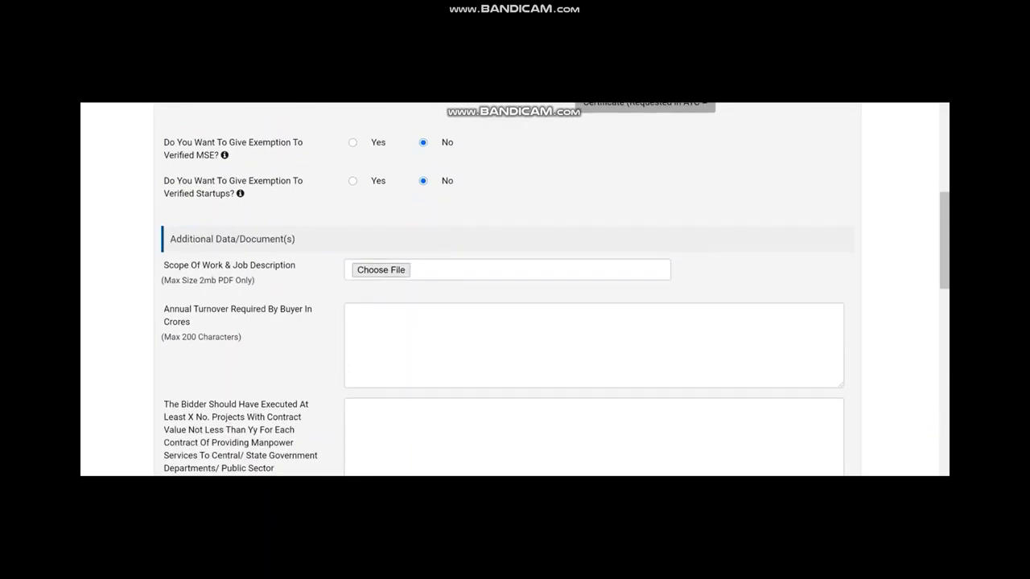
left_click(381, 270)
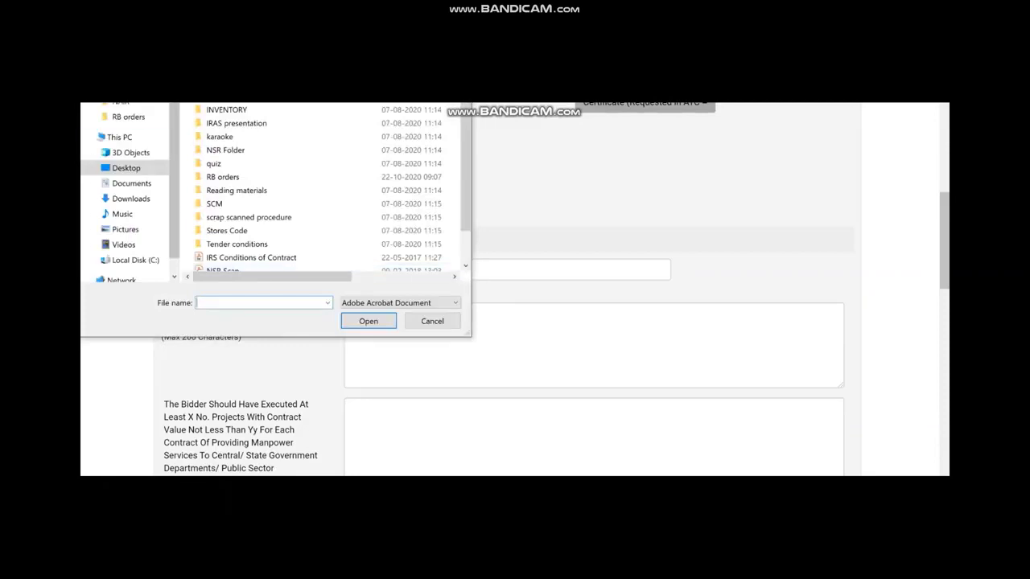
left_click(119, 138)
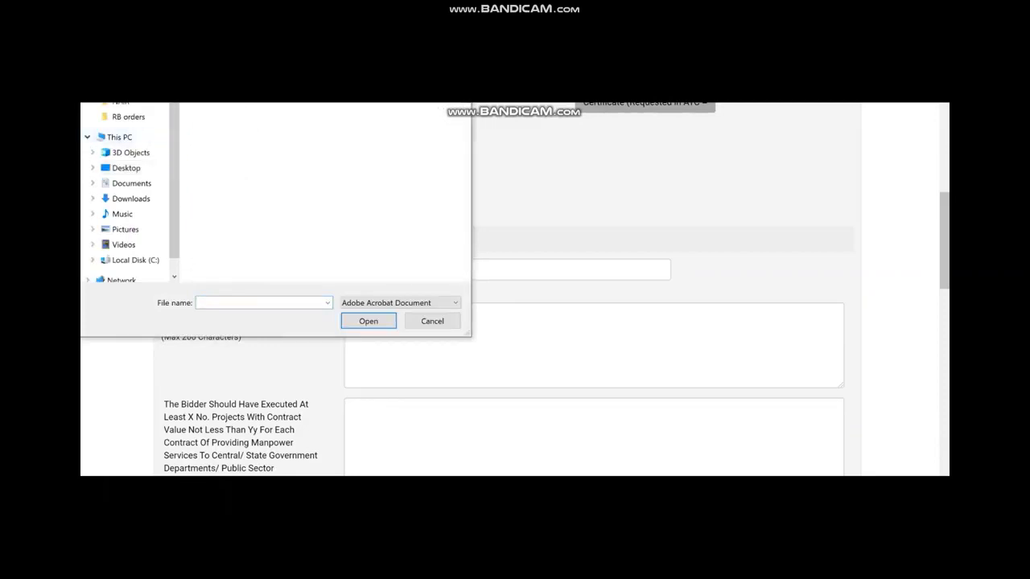
type("scope of work")
left_click(369, 321)
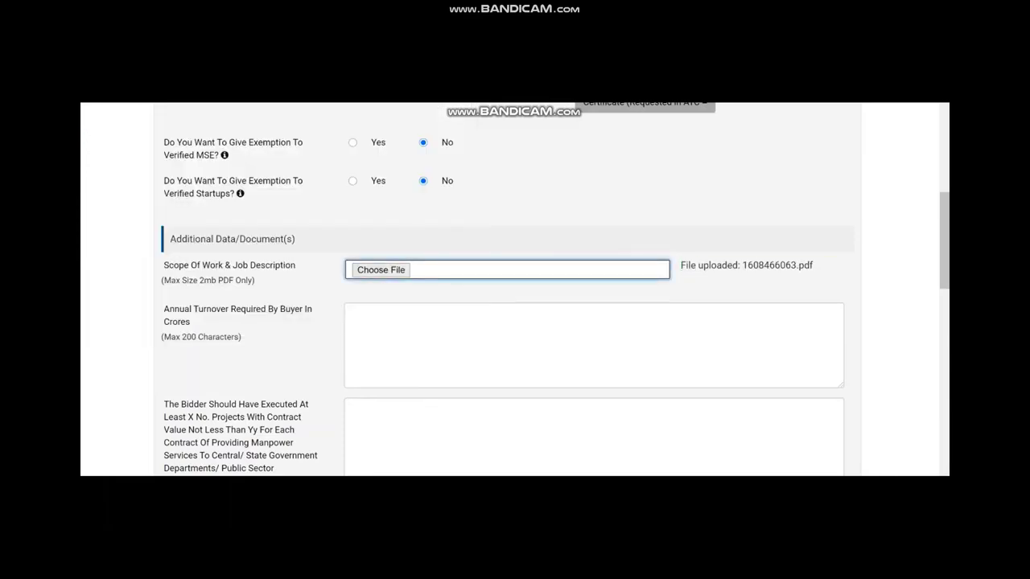
Enter Gujarat as the required geographic presence for the office registration certificate
scroll(515, 290, "down", 3)
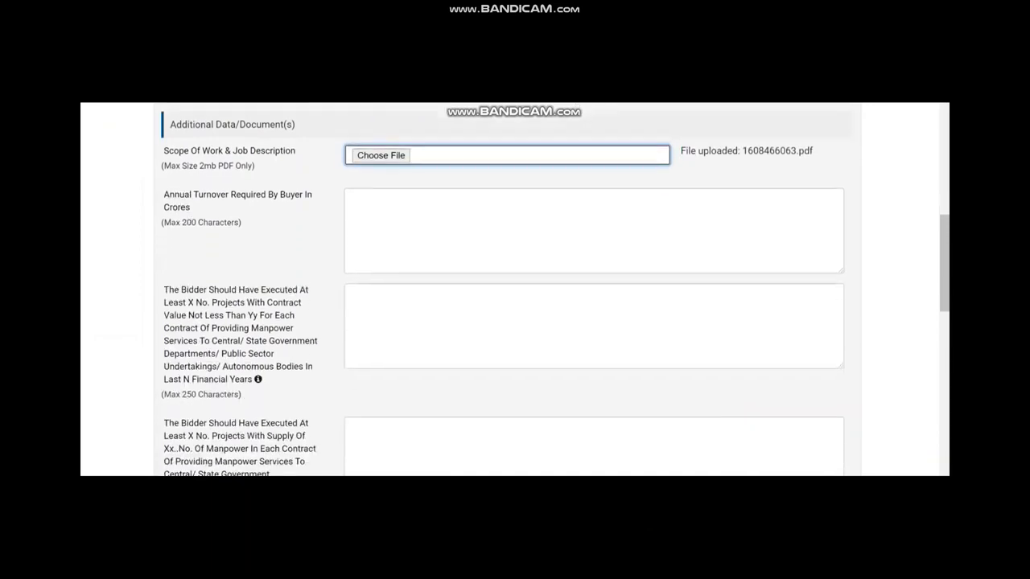
scroll(515, 290, "down", 1)
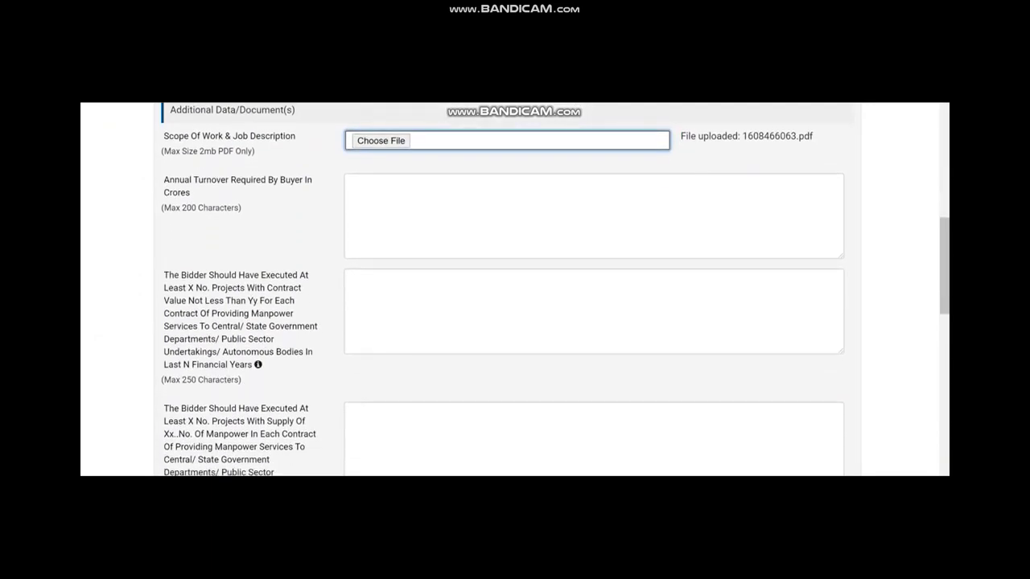
scroll(515, 290, "down", 1)
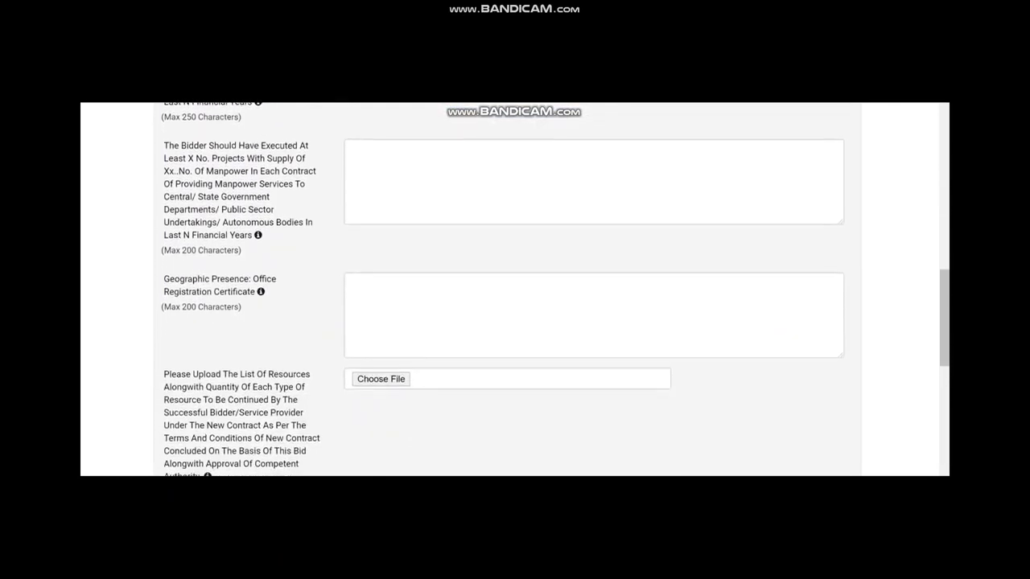
left_click(593, 308)
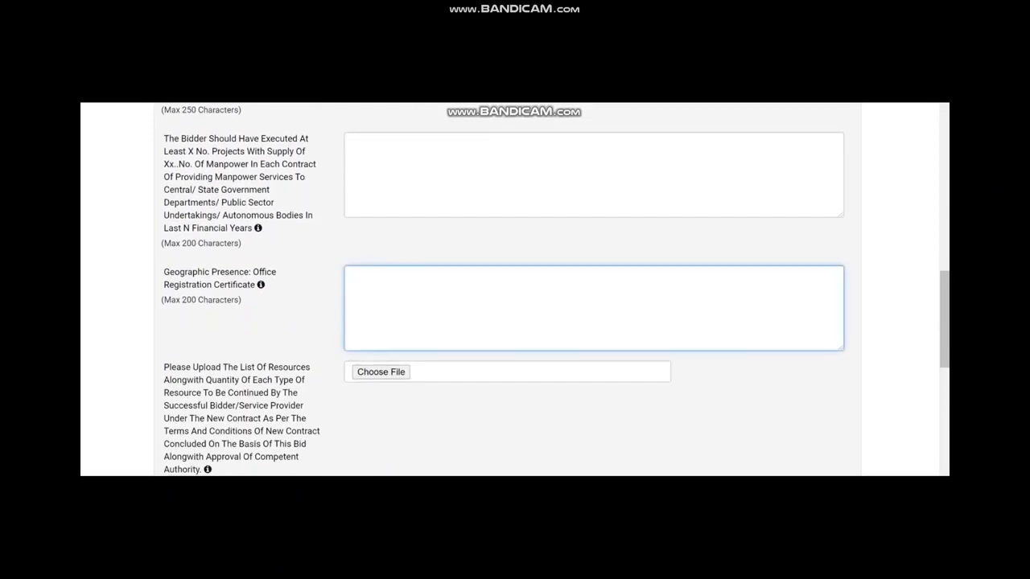
type("Gujarat")
mouse_move(260, 285)
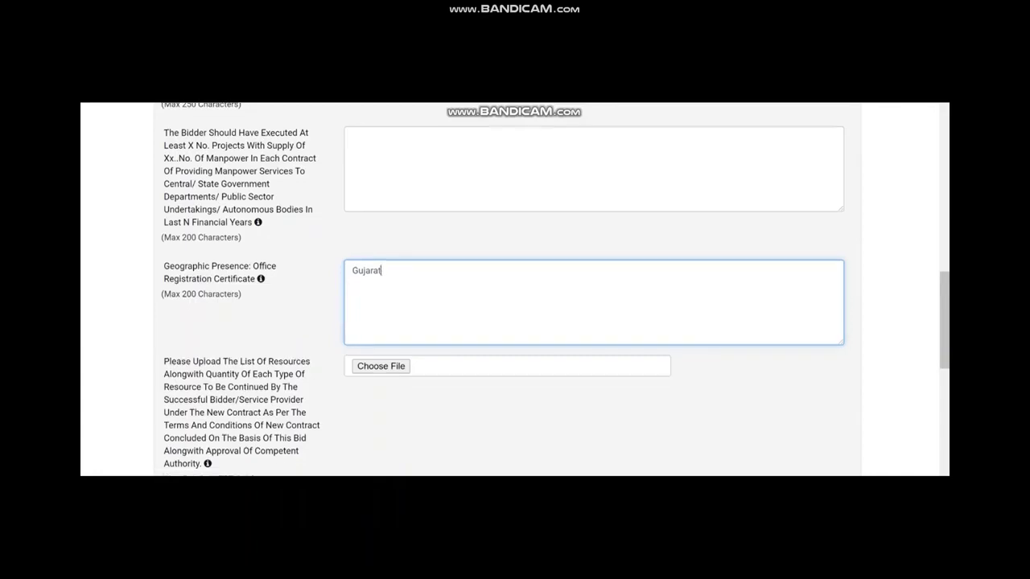
Save the completed bid details and proceed to the EMD/ePBG details stage
scroll(515, 290, "down", 2)
scroll(515, 290, "down", 1)
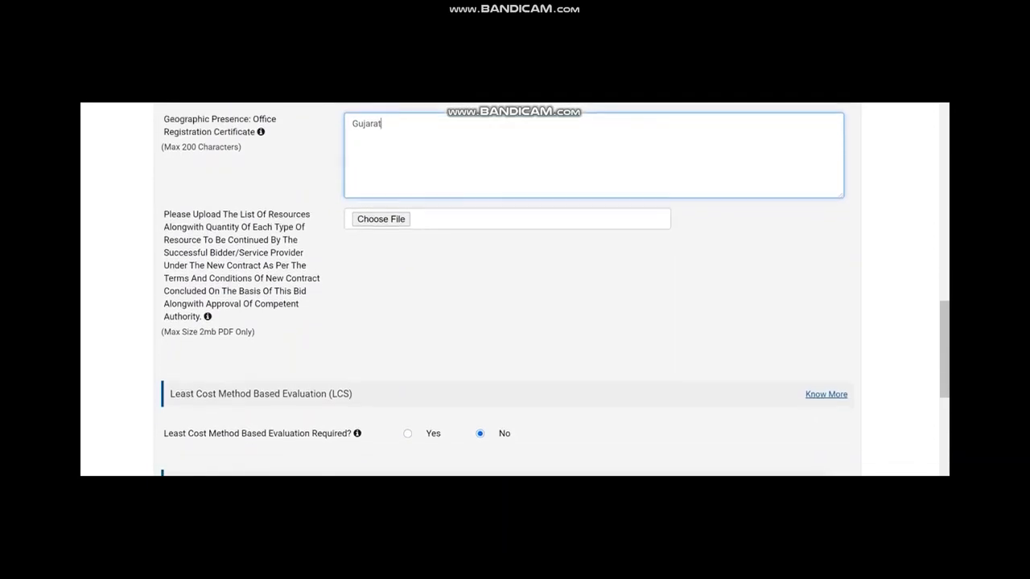
scroll(514, 289, "down", 1)
scroll(515, 290, "down", 3)
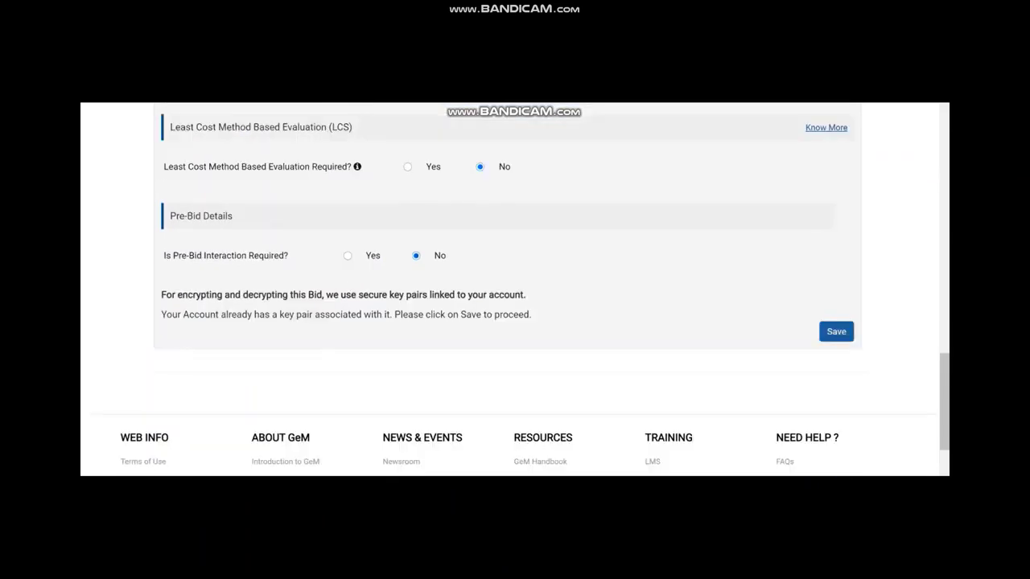
left_click(836, 332)
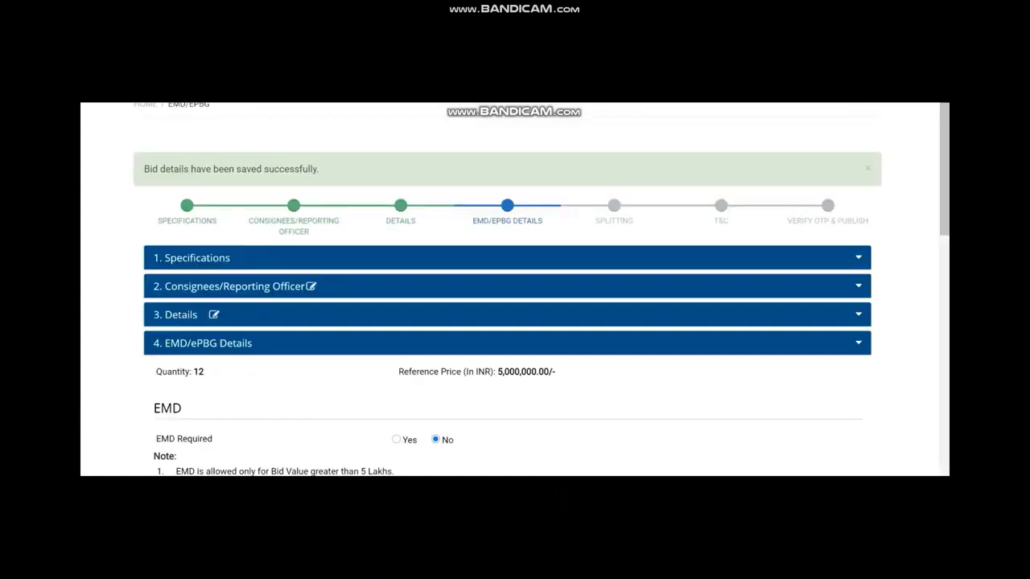
Review the EMD and ePBG notes and make an ePBG required for this bid
scroll(515, 290, "down", 3)
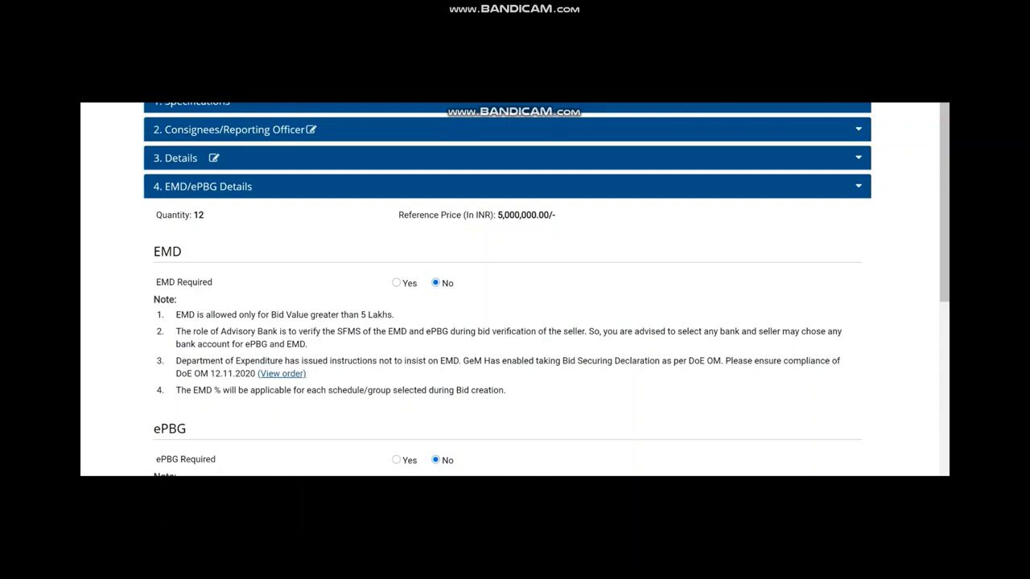
scroll(515, 290, "down", 1)
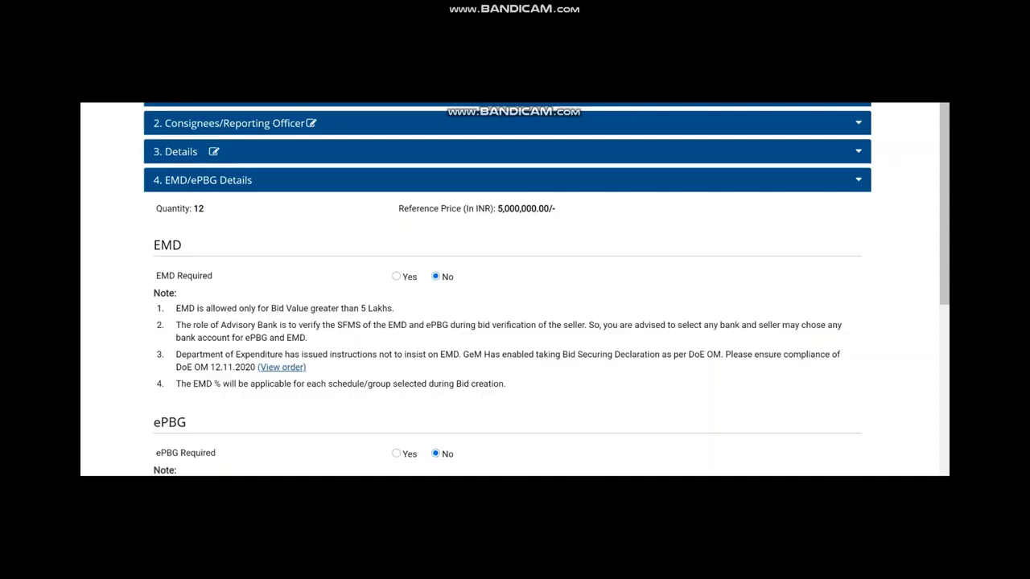
scroll(515, 289, "down", 2)
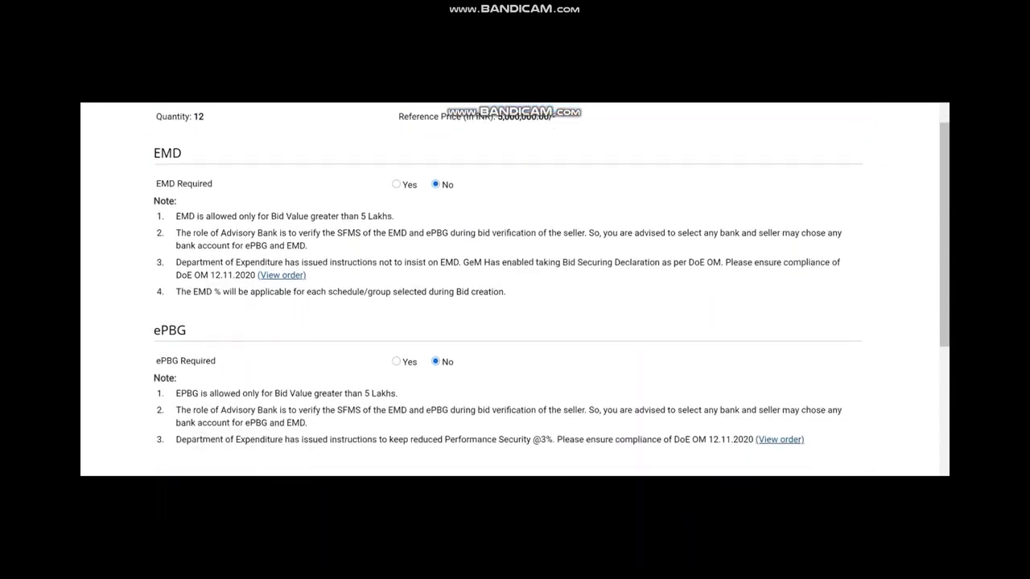
scroll(515, 290, "down", 2)
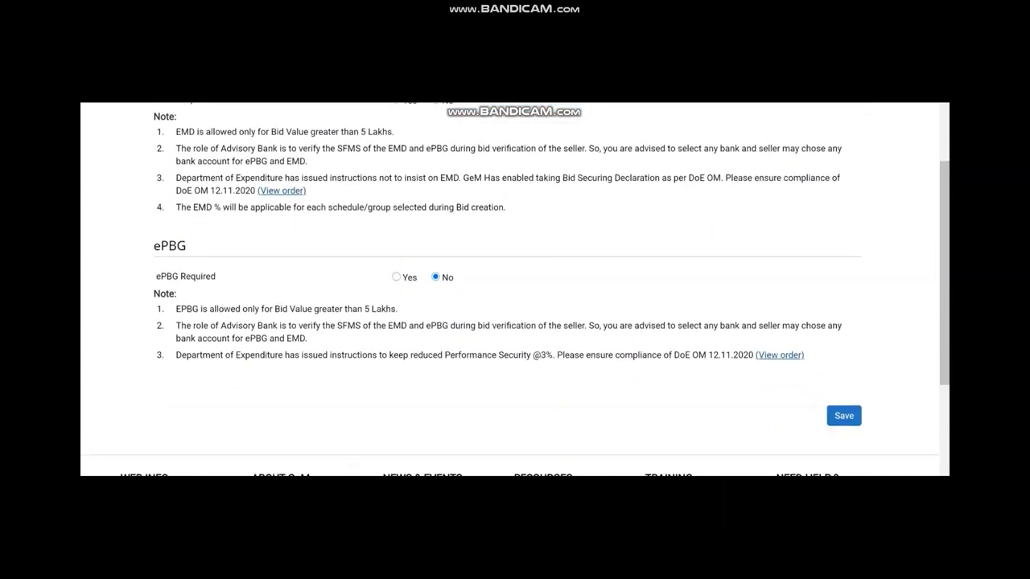
left_click(396, 276)
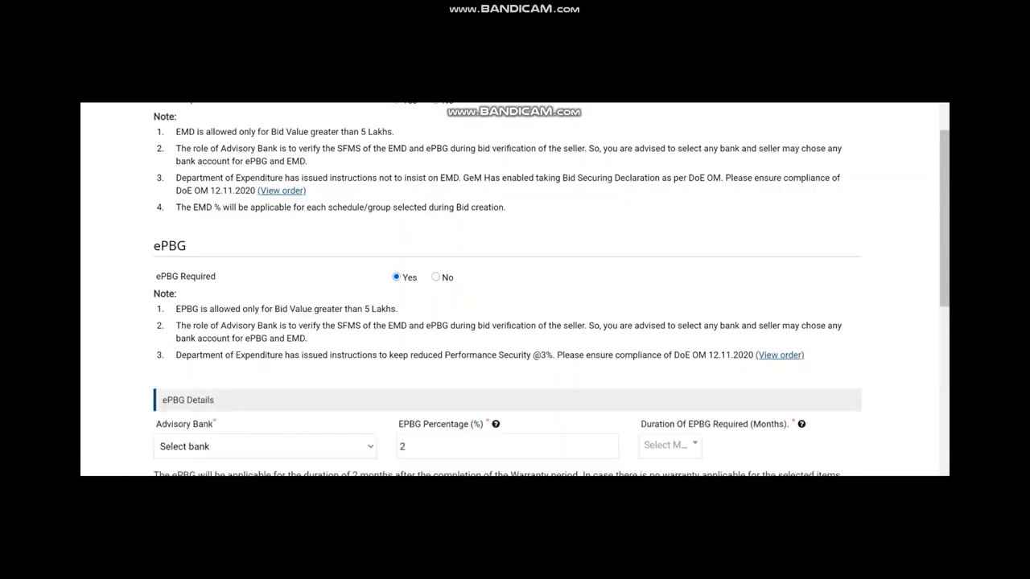
Set the ePBG advisory bank to State Bank of India, the percentage to 3 and the required duration to 14 months
scroll(515, 289, "down", 2)
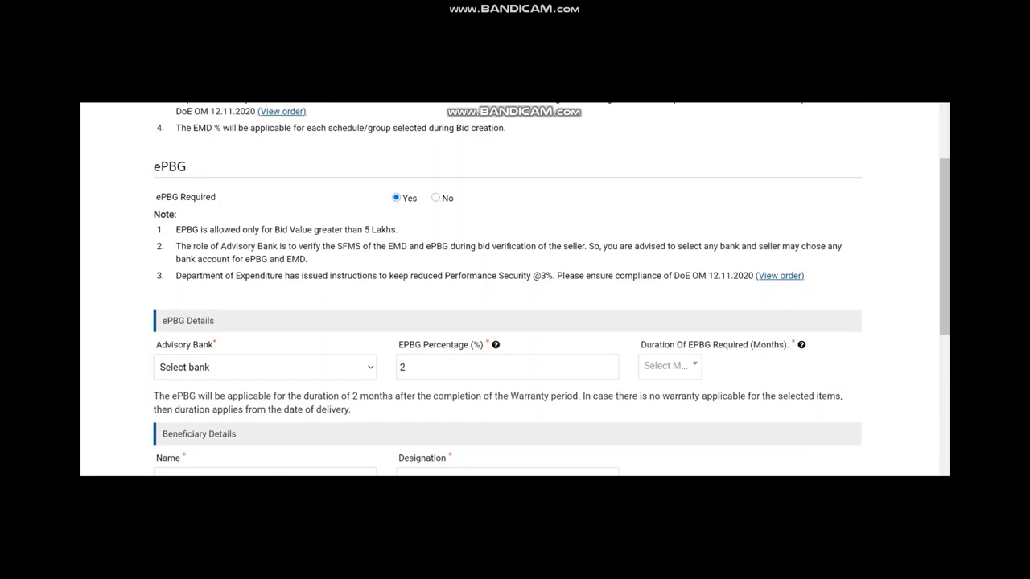
left_click(264, 367)
left_click(265, 323)
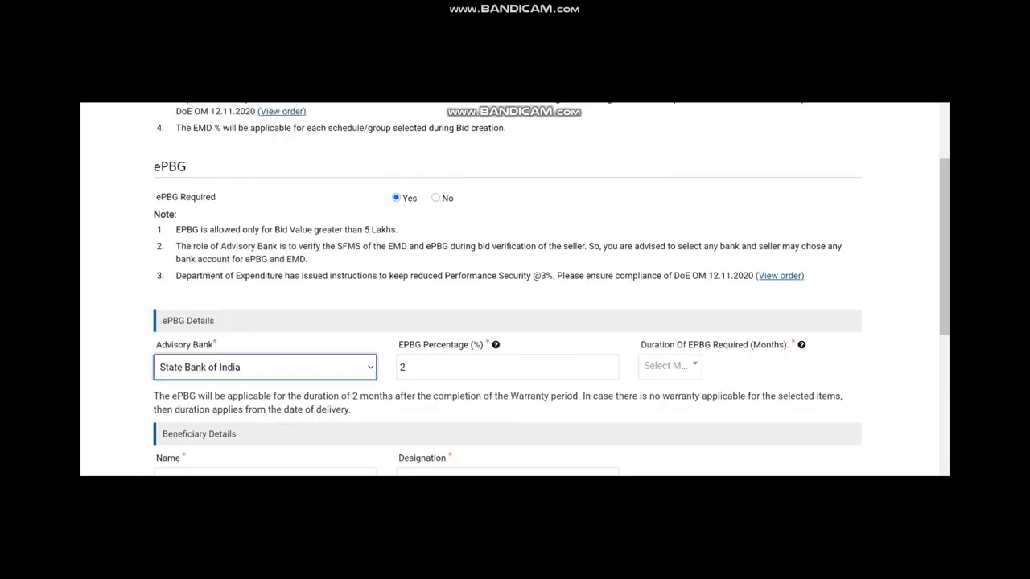
key("Tab")
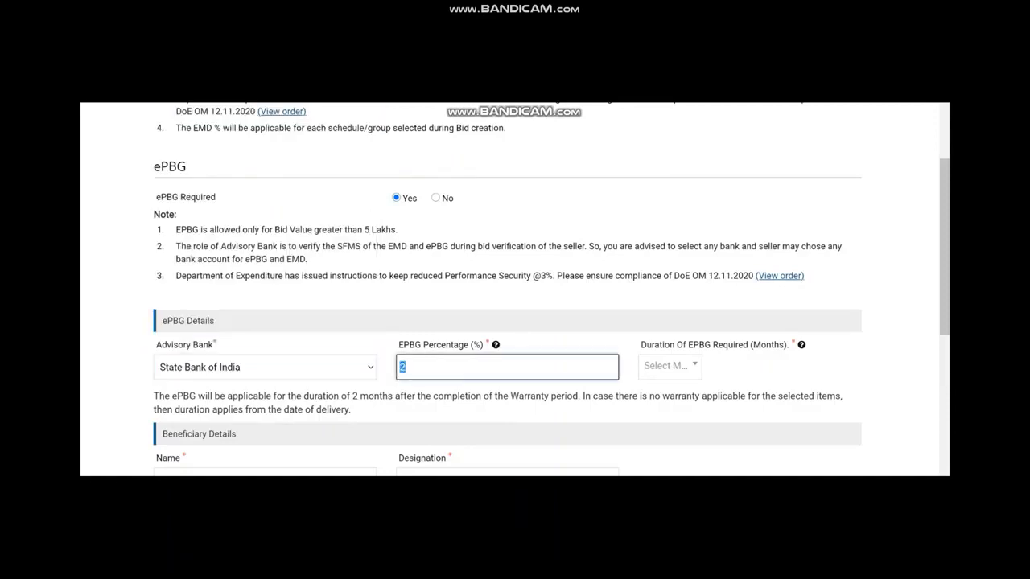
type("3")
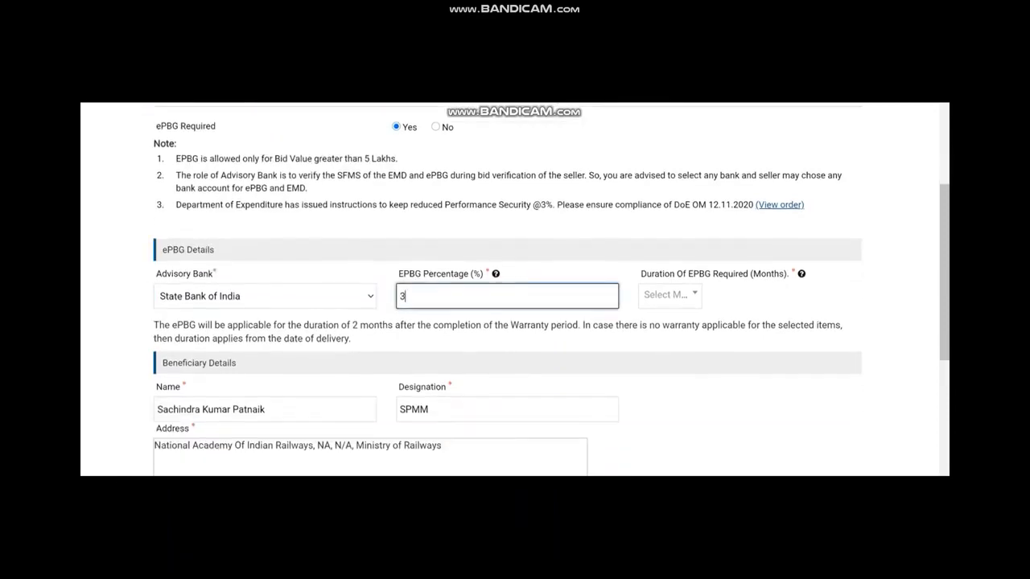
left_click(670, 294)
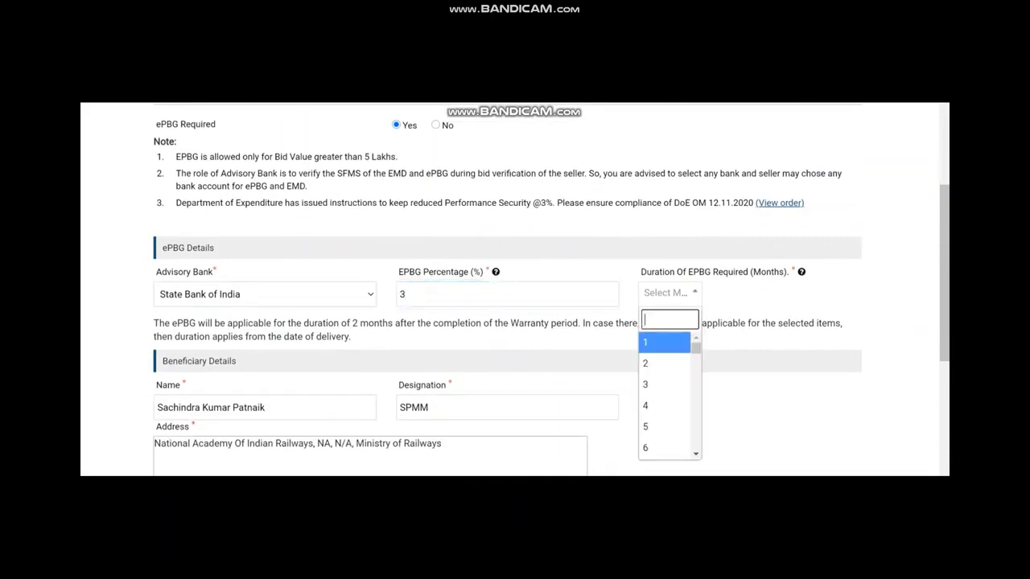
scroll(669, 394, "down", 3)
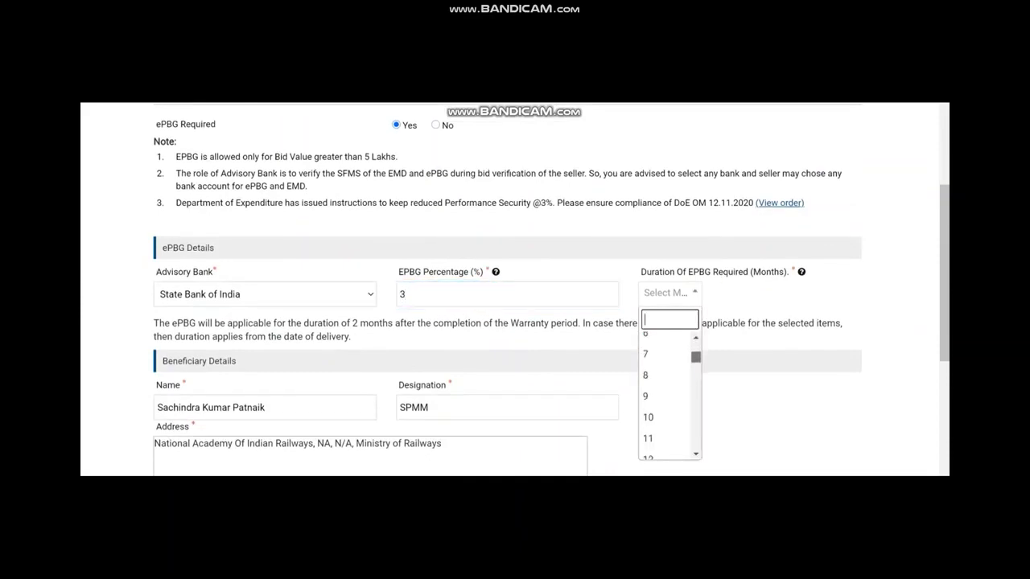
left_click_drag(696, 357, 696, 361)
left_click(665, 442)
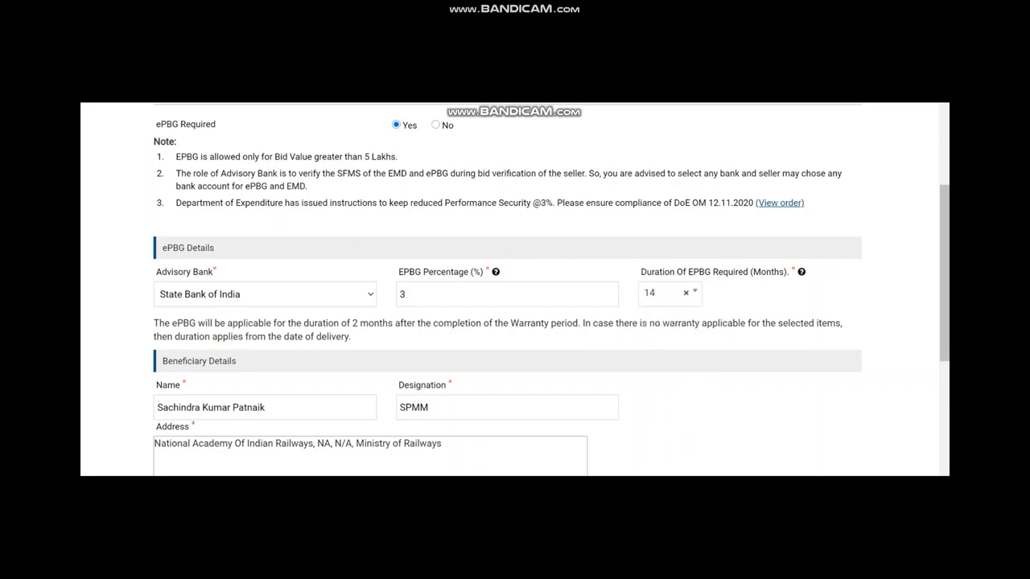
Replace the ePBG beneficiary name with PFA and save the EMD/ePBG details
scroll(515, 322, "down", 2)
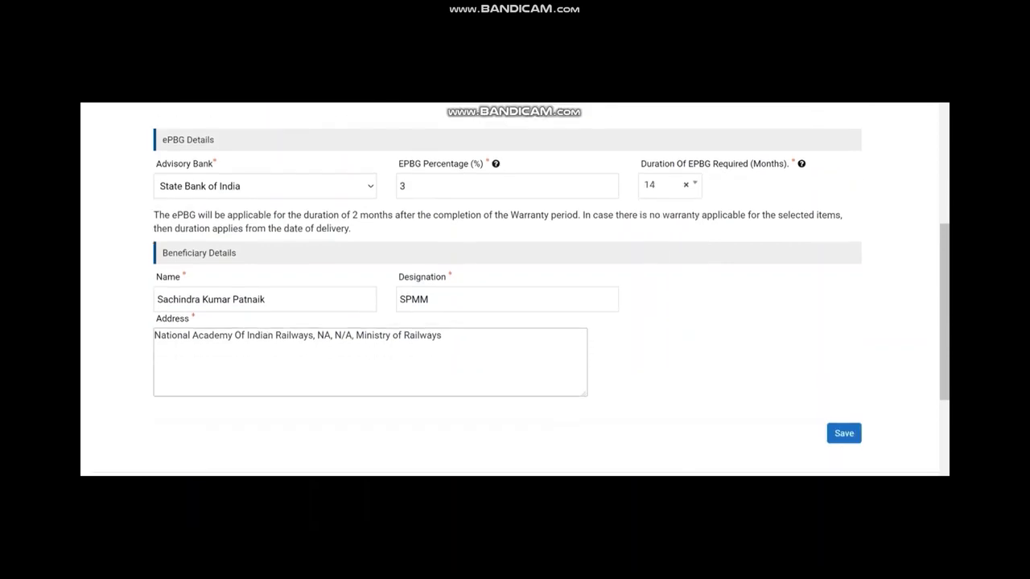
triple_click(211, 300)
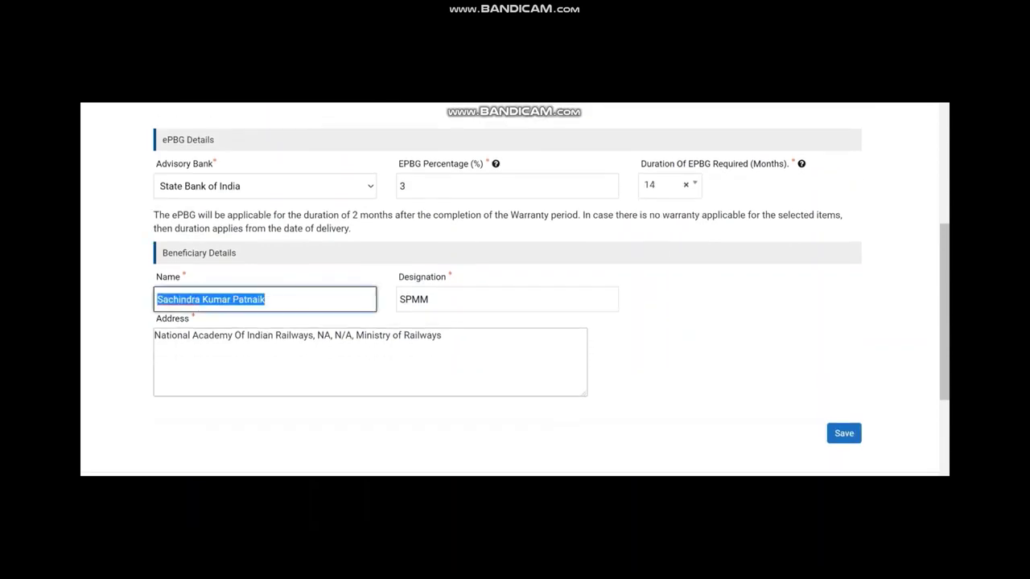
type("PFA")
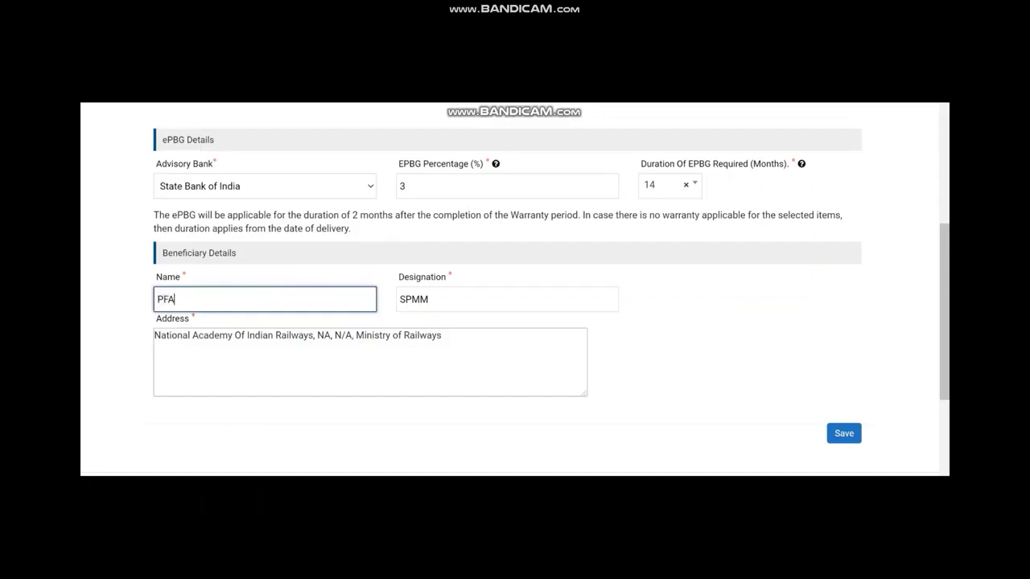
scroll(515, 290, "down", 1)
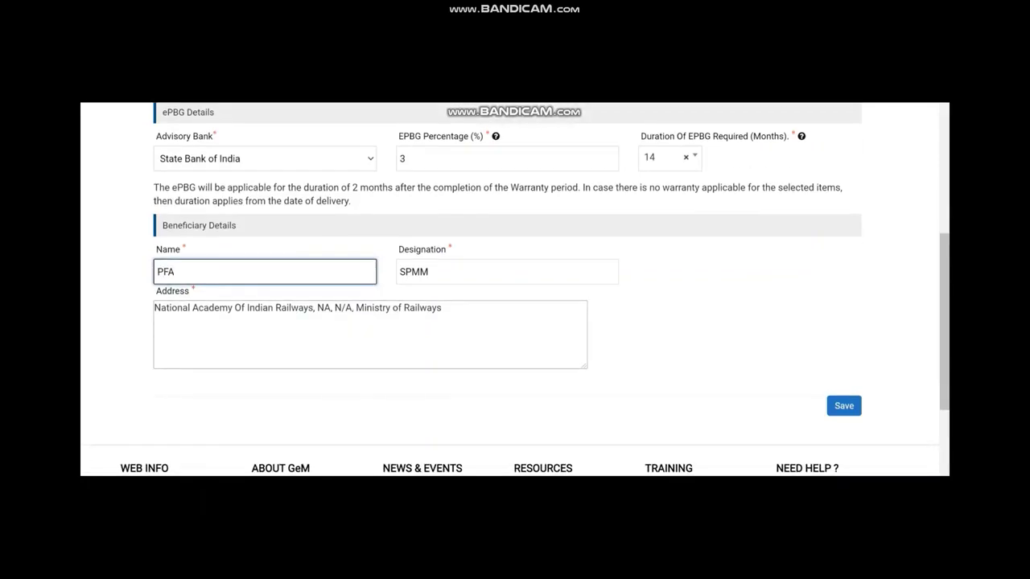
left_click(844, 406)
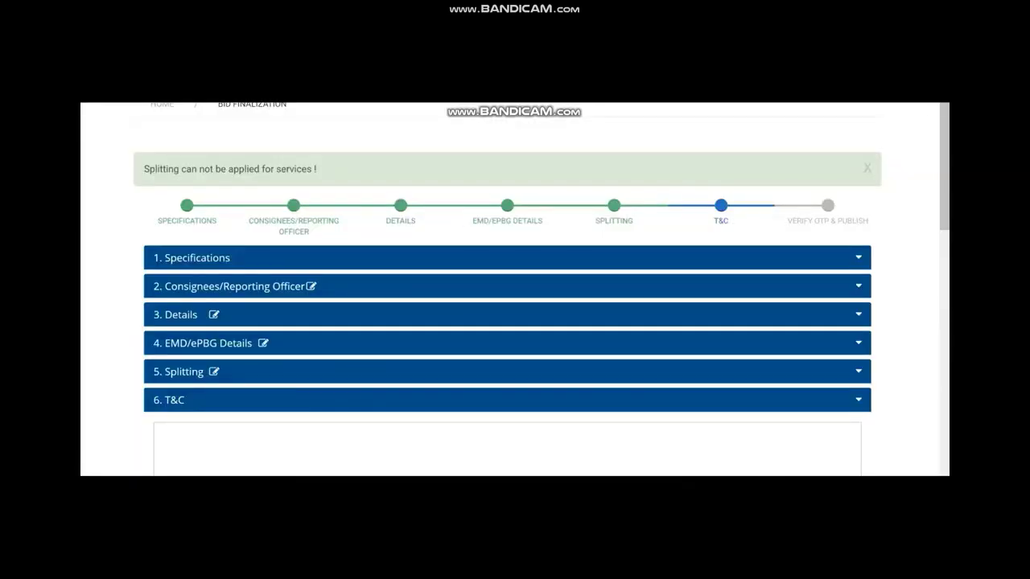
Add the Payment of Salaries and Wages clause from the Payment group to the additional terms and conditions
scroll(515, 289, "down", 3)
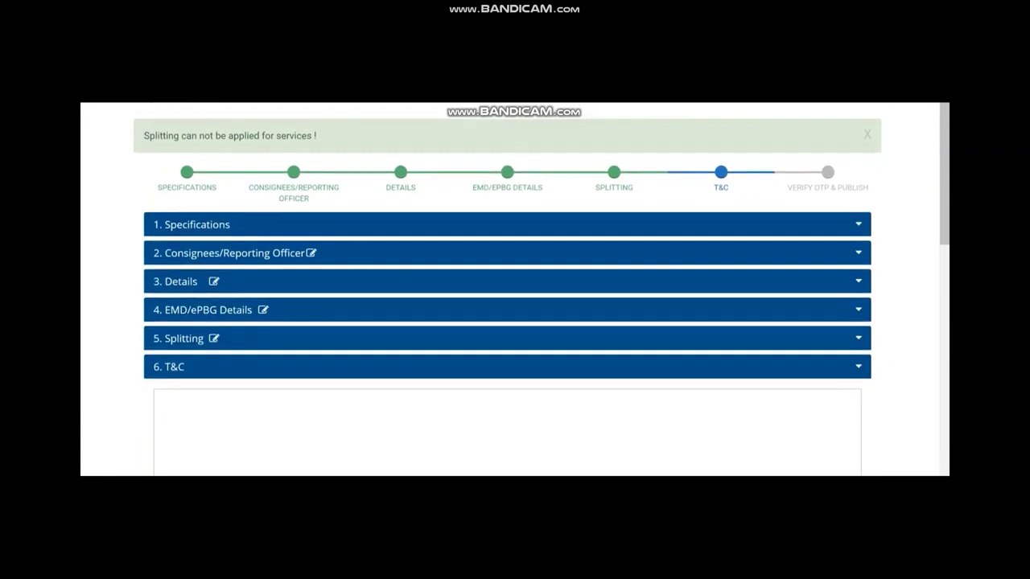
scroll(515, 290, "down", 3)
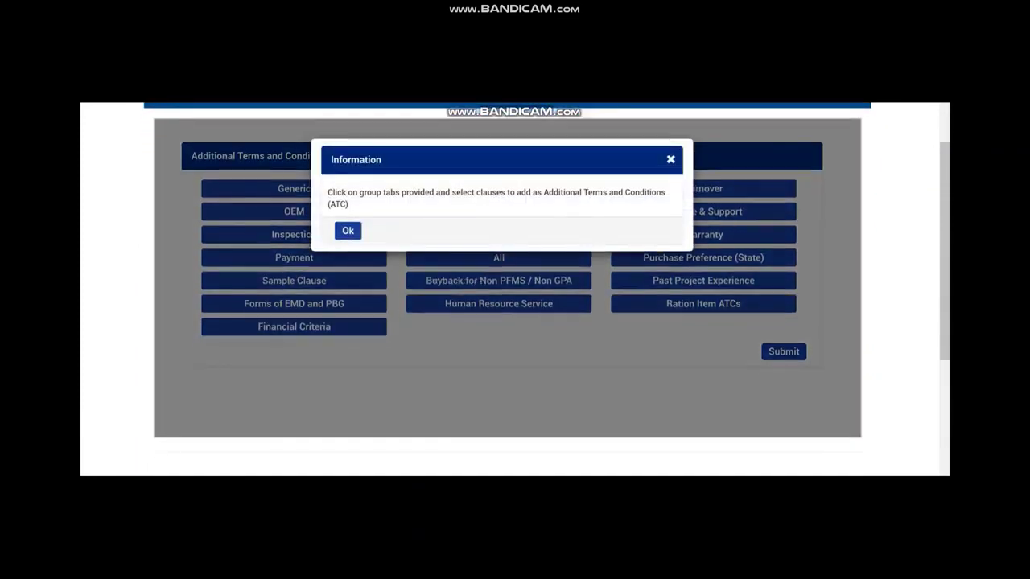
left_click(348, 230)
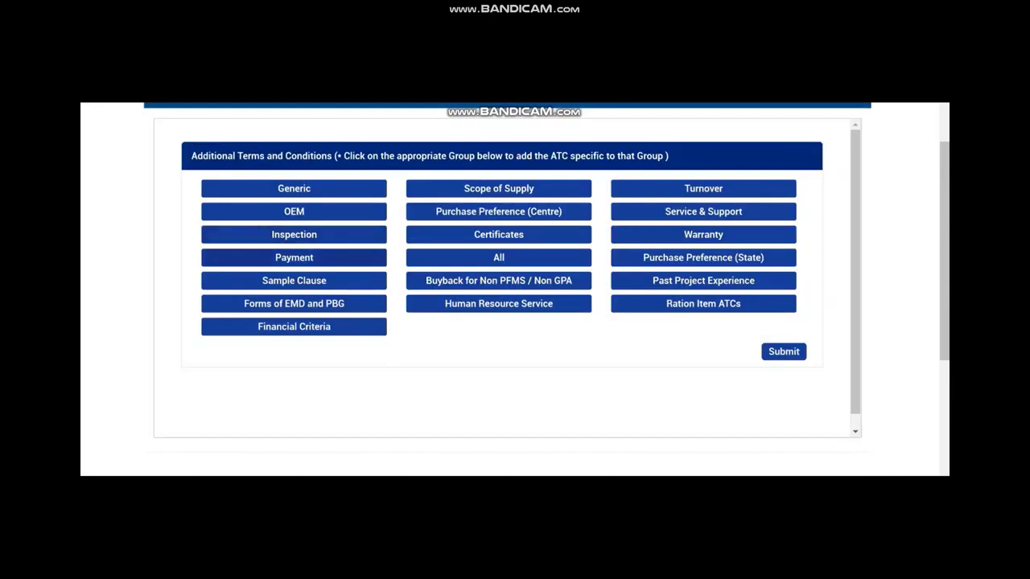
left_click(294, 258)
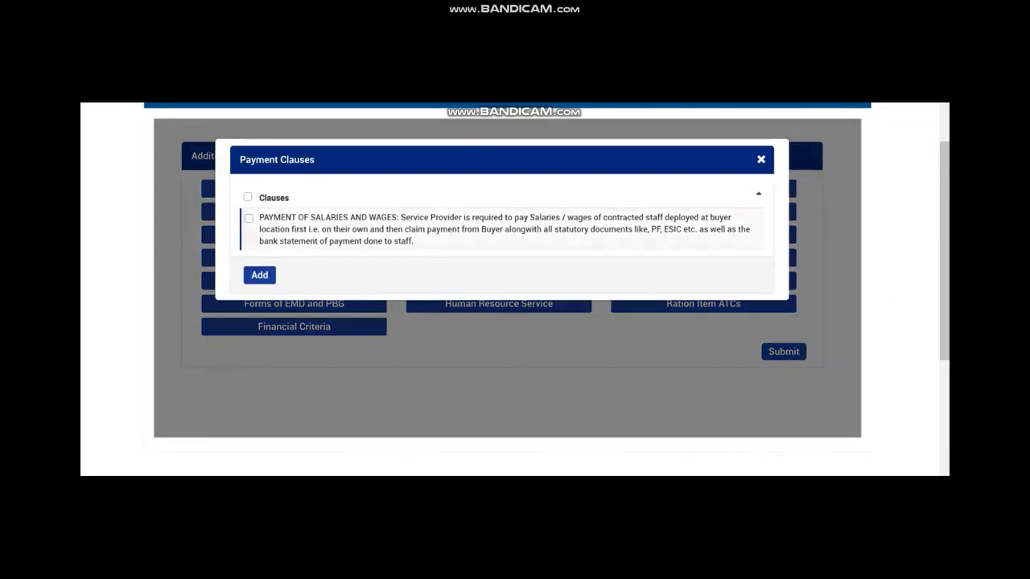
left_click(248, 218)
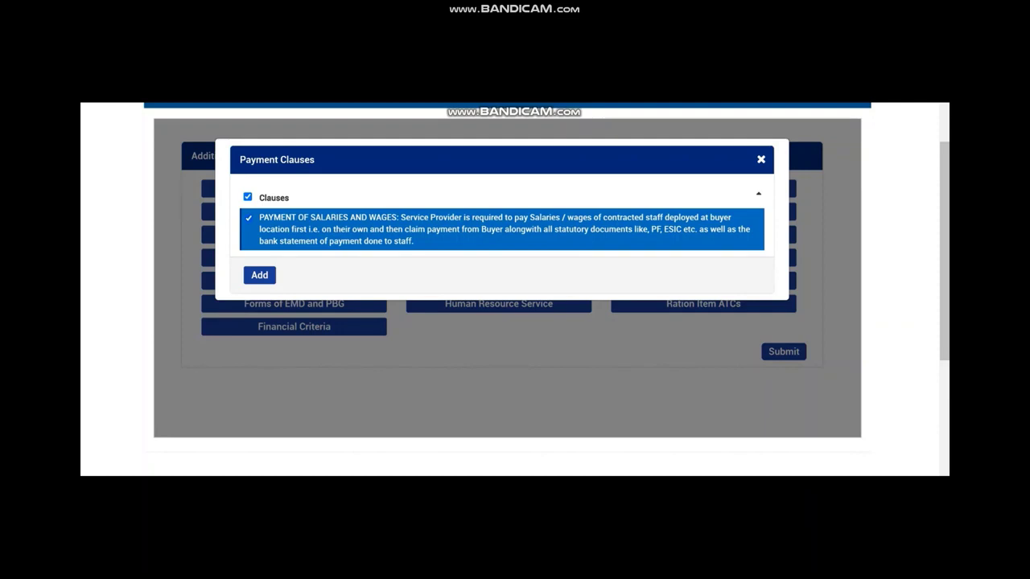
left_click(259, 275)
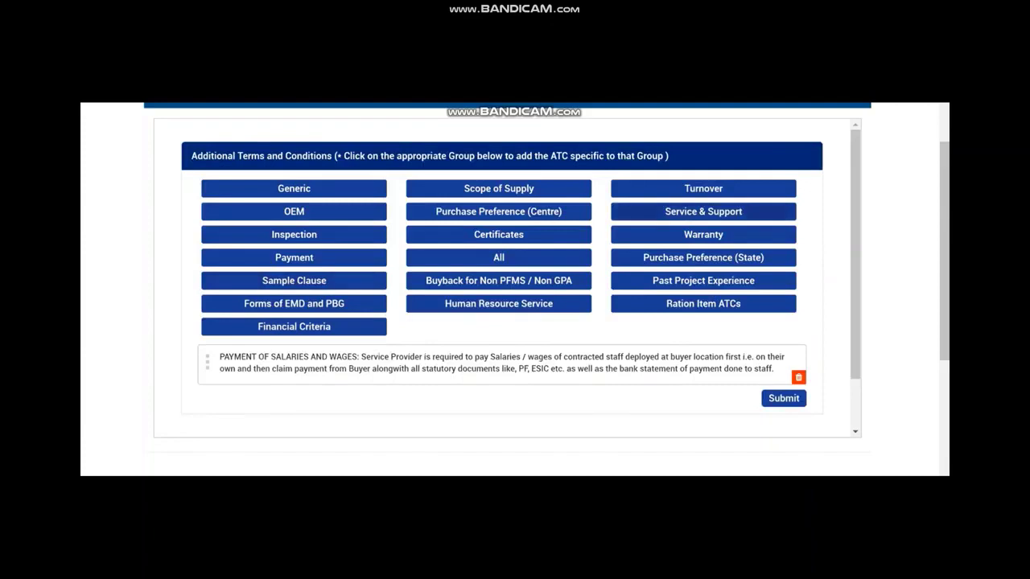
Add the Availability of Office of Service Provider and Dedicated/toll Free Telephone No. clauses from the Service & Support group
left_click(703, 211)
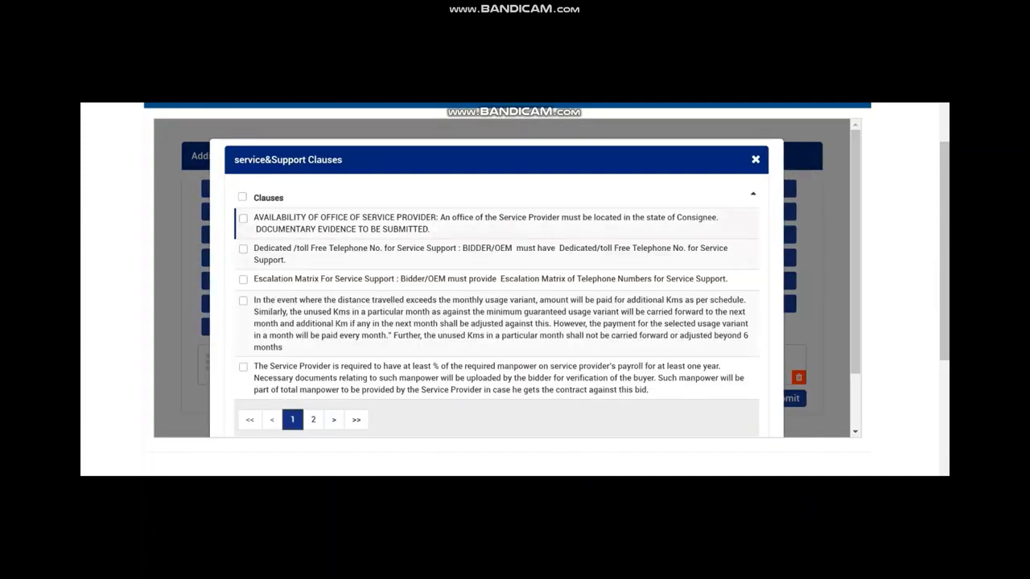
left_click(243, 218)
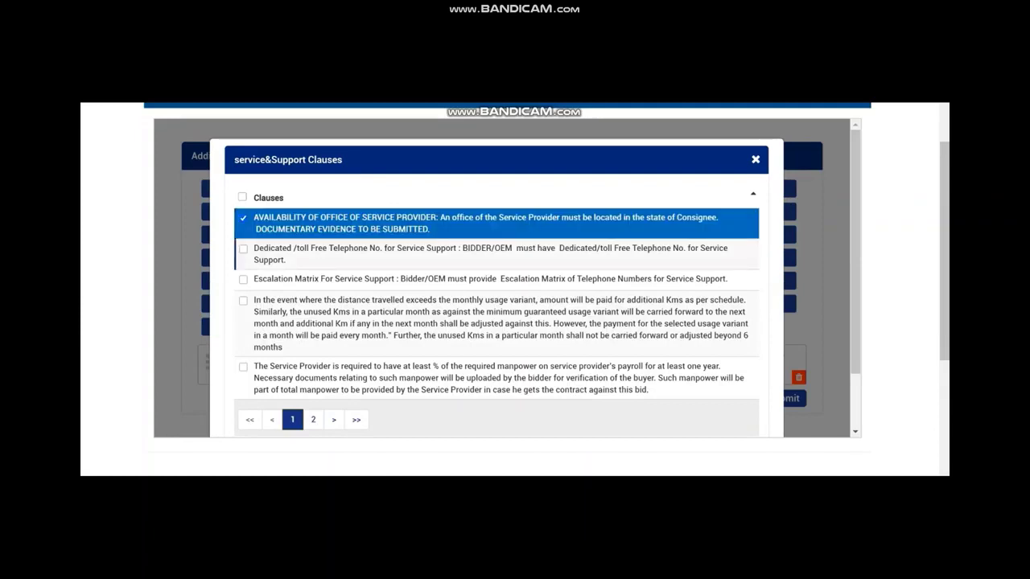
left_click(243, 250)
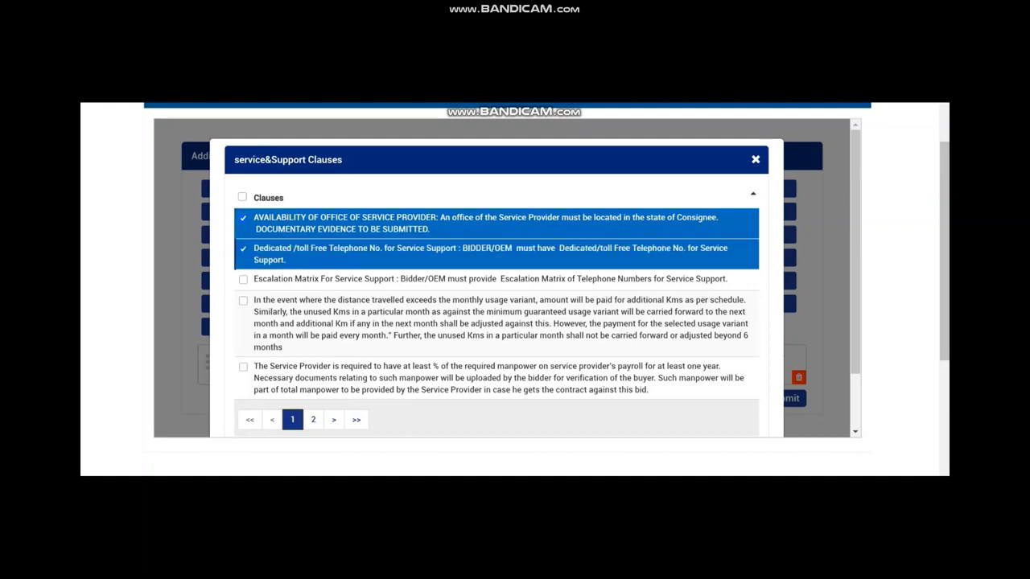
scroll(495, 290, "down", 2)
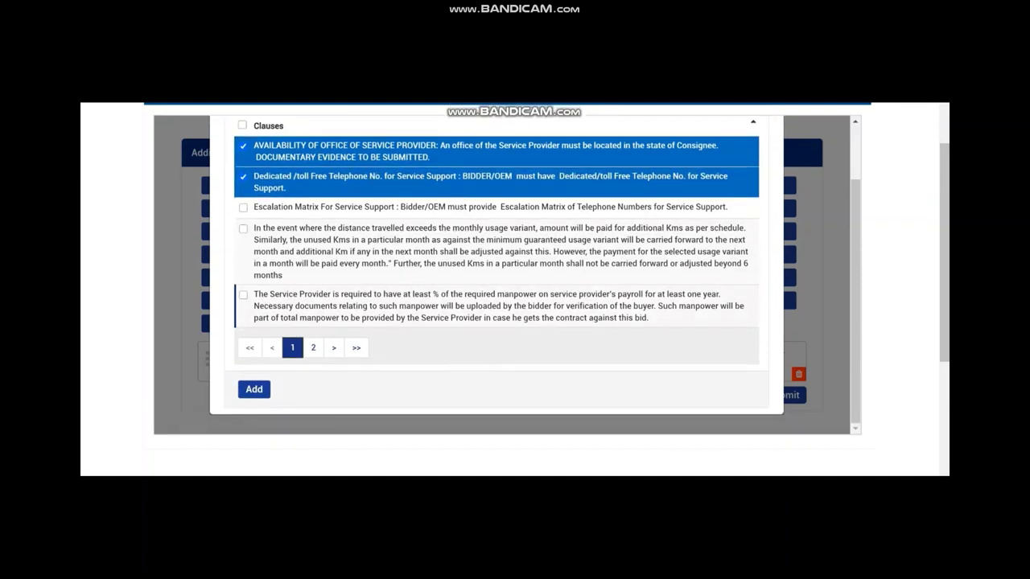
left_click(254, 377)
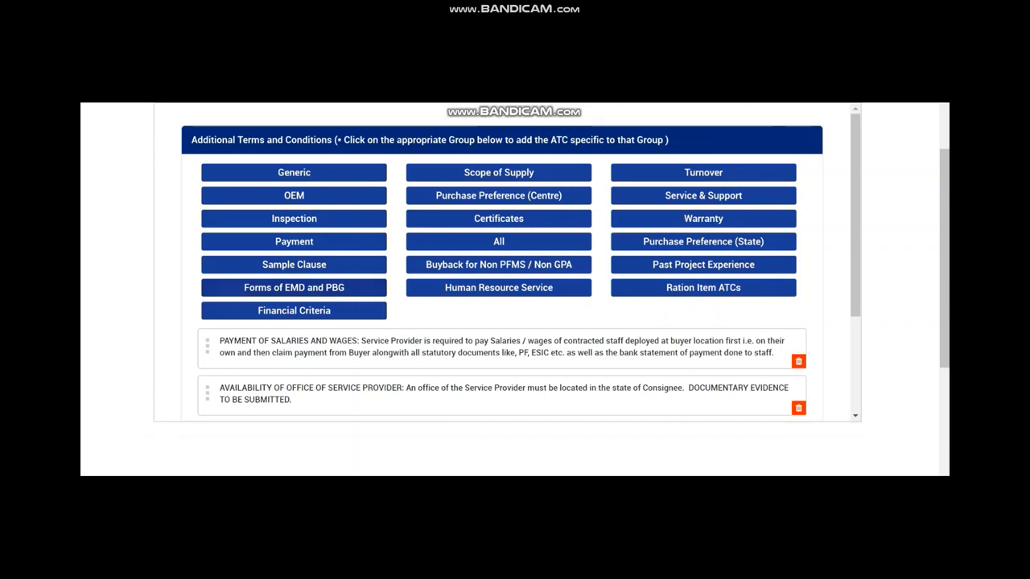
Submit the additional terms and conditions with the selected clauses and acknowledge the save
scroll(206, 337, "down", 1)
scroll(207, 330, "down", 3)
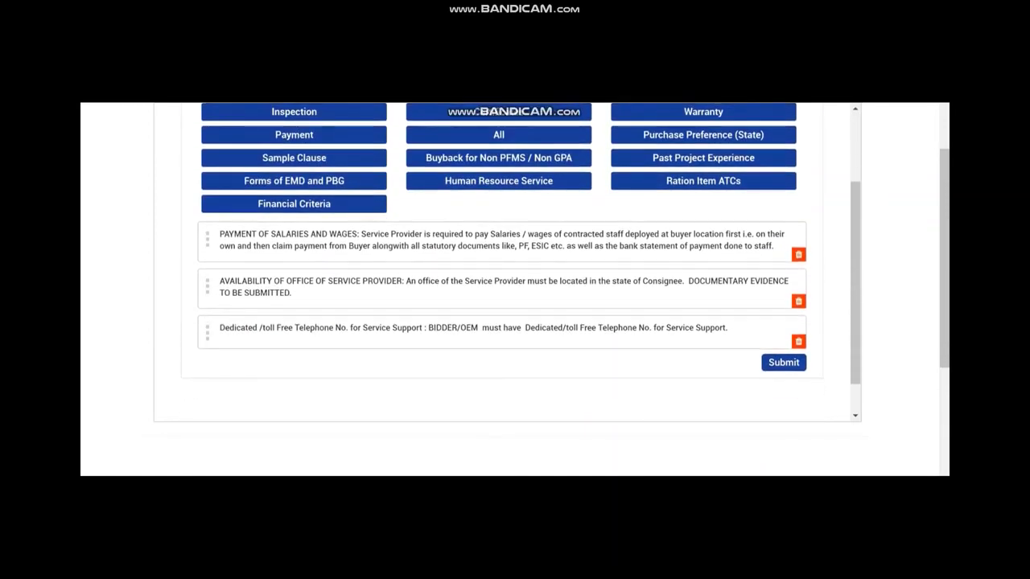
left_click(783, 363)
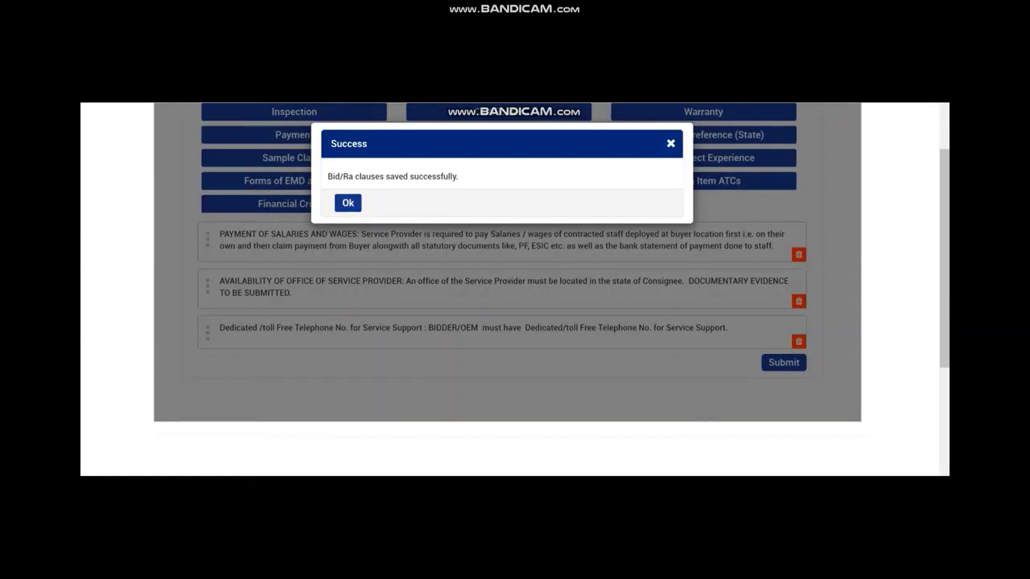
left_click(348, 202)
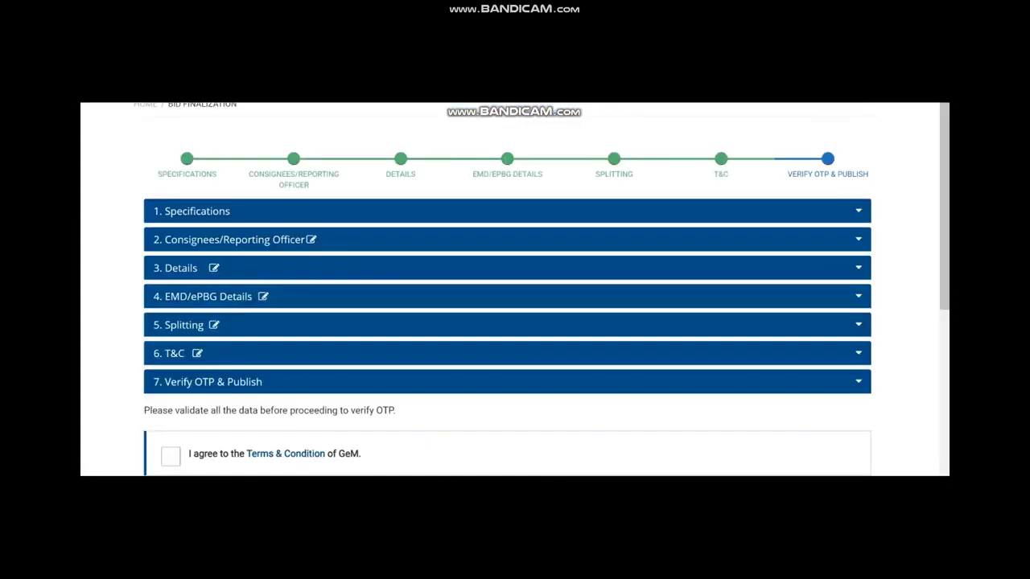
Agree to the GeM Terms & Condition and start the mobile OTP verification for publishing the bid
scroll(515, 290, "down", 4)
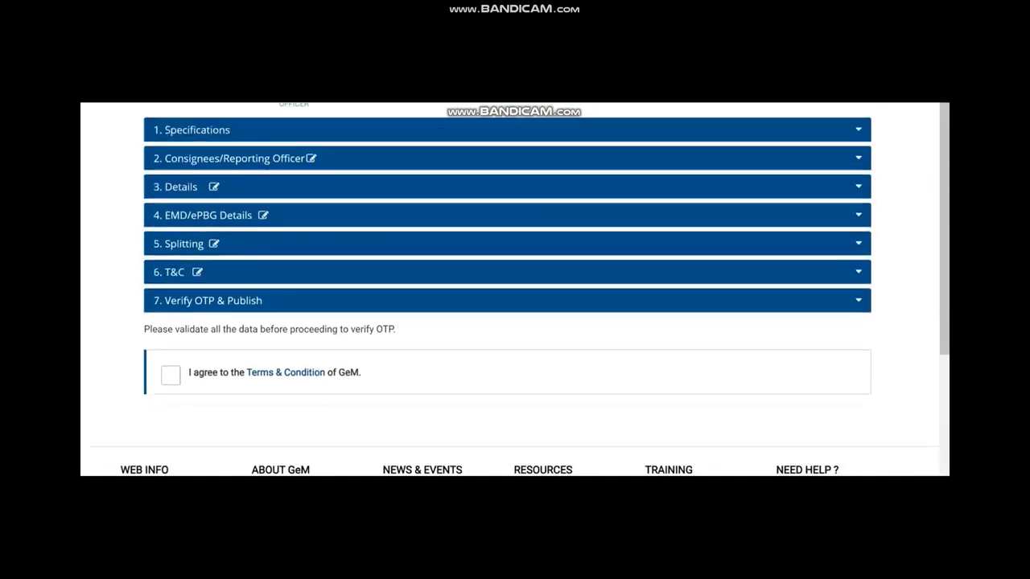
left_click(170, 307)
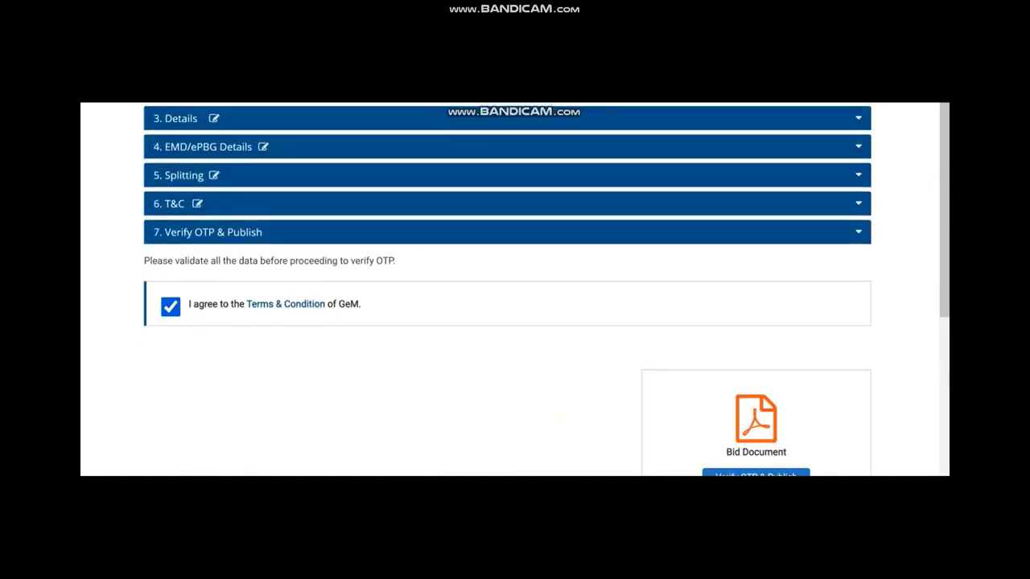
scroll(515, 289, "down", 2)
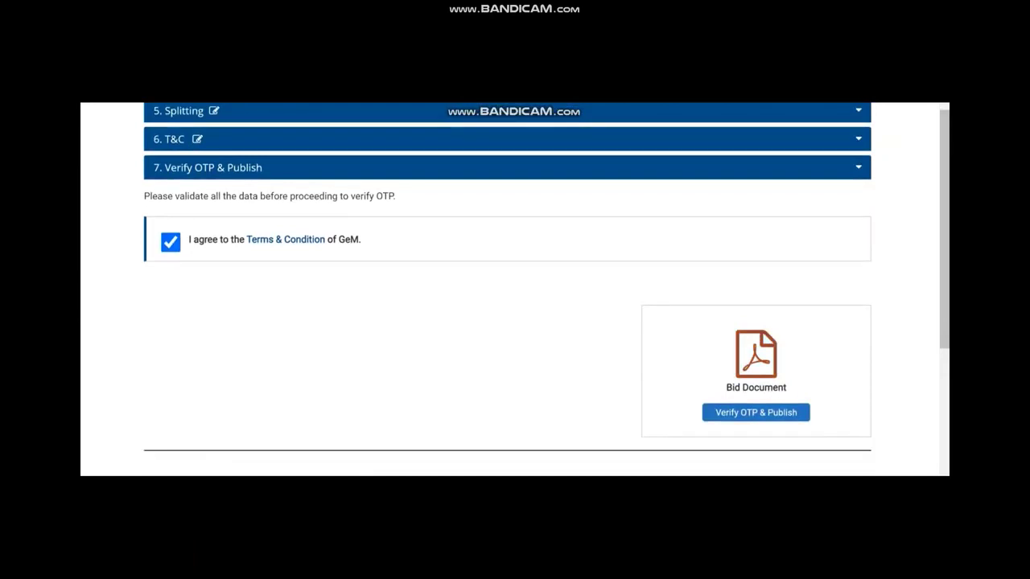
left_click(756, 412)
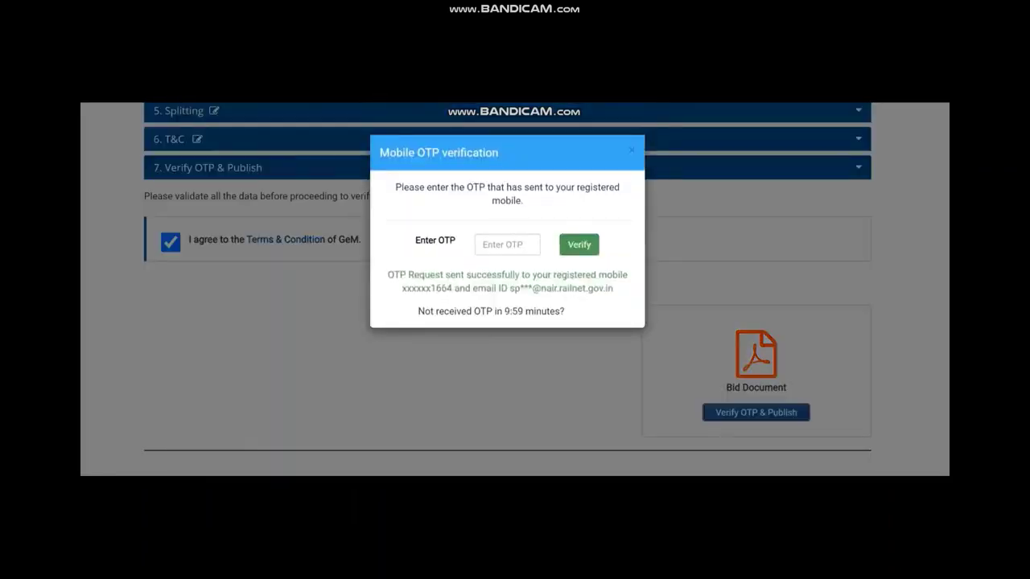
left_click(507, 244)
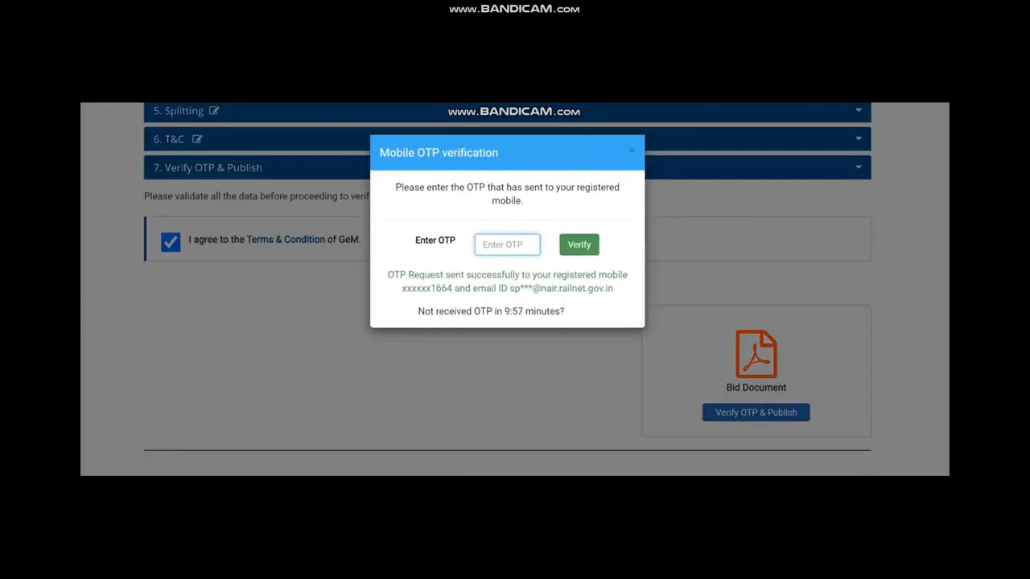